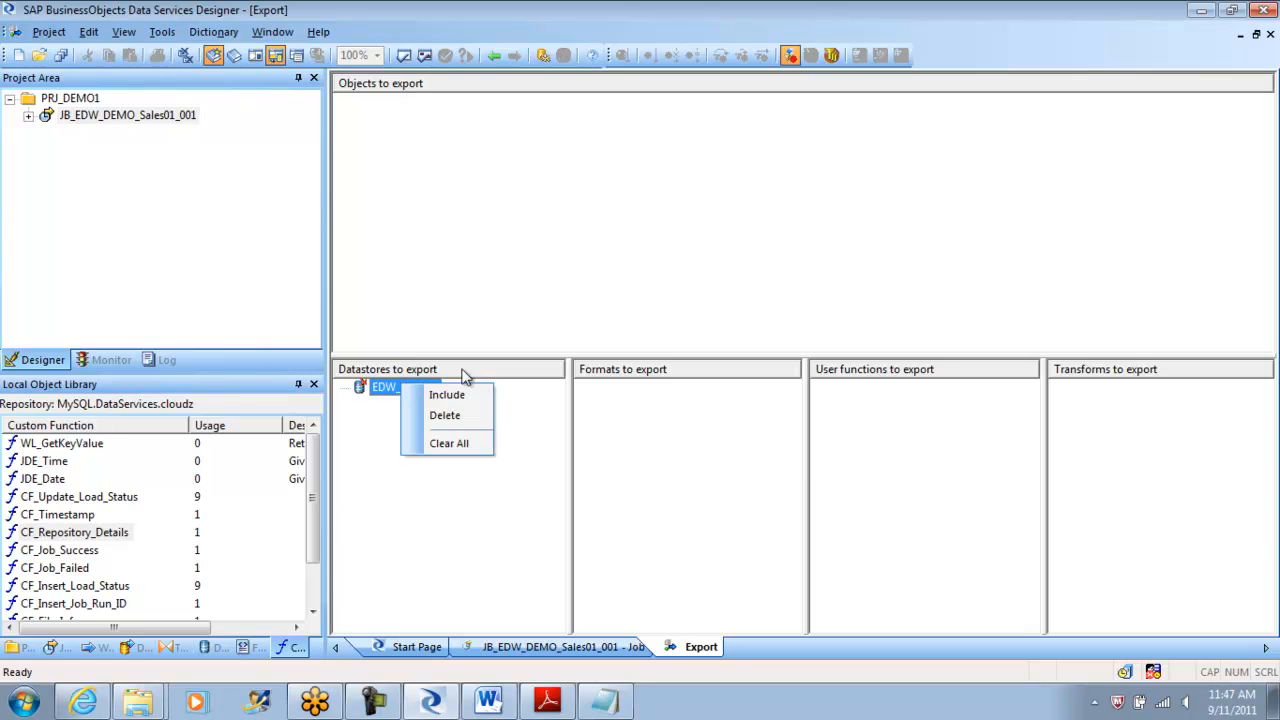
Remove EDW_TGT_DS from the datastores to export, view the Data Flows library, and return to the job.
{"action": "left_click", "coordinate": [466, 413]}
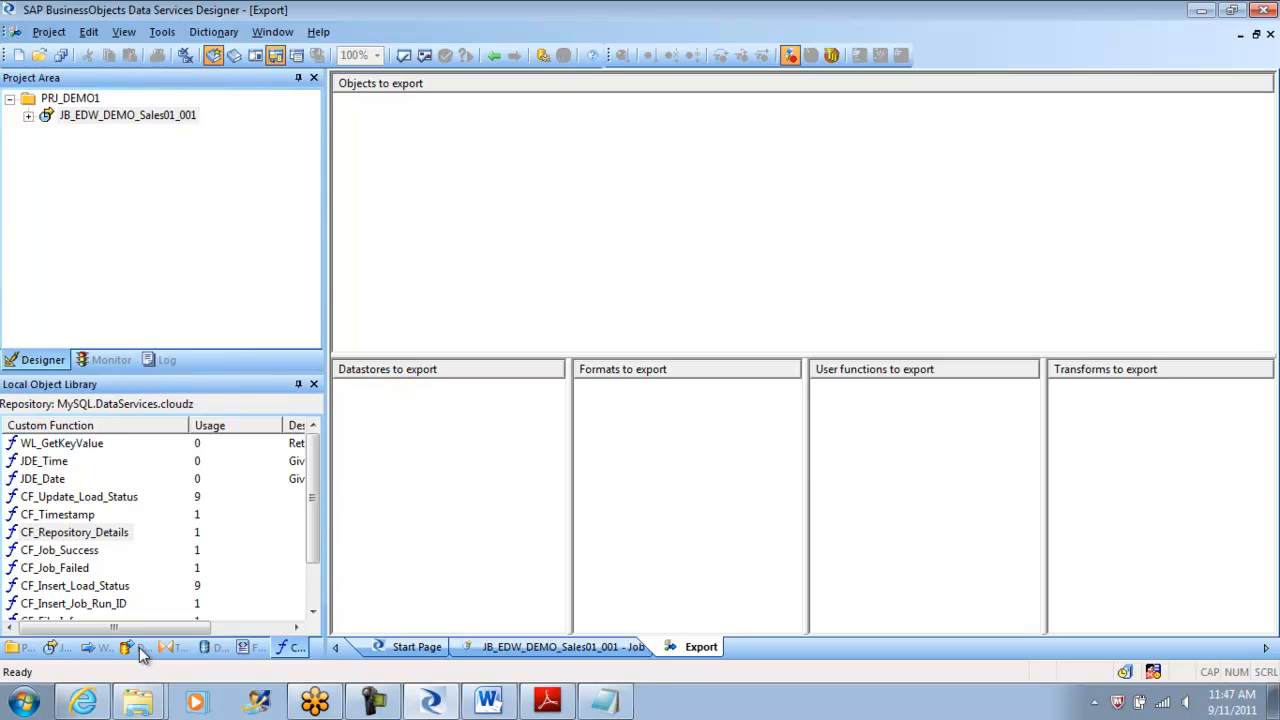
{"action": "left_click", "coordinate": [138, 647]}
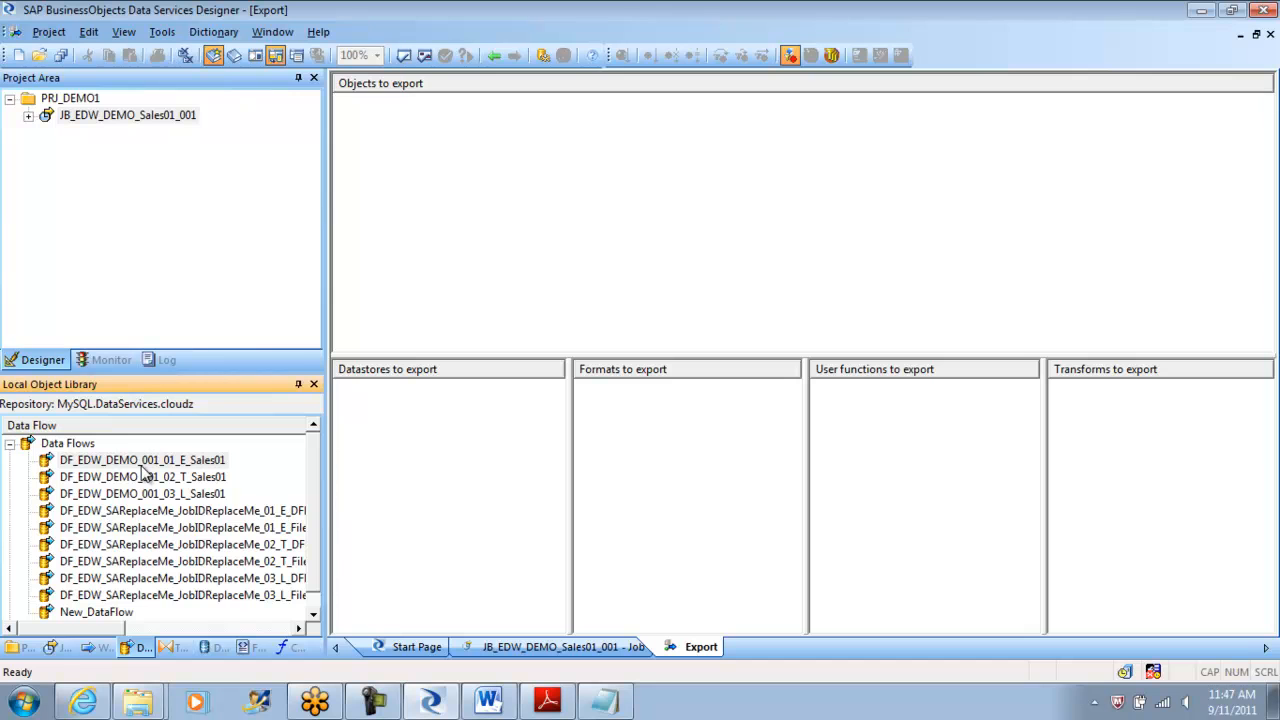
{"action": "left_click", "coordinate": [495, 57]}
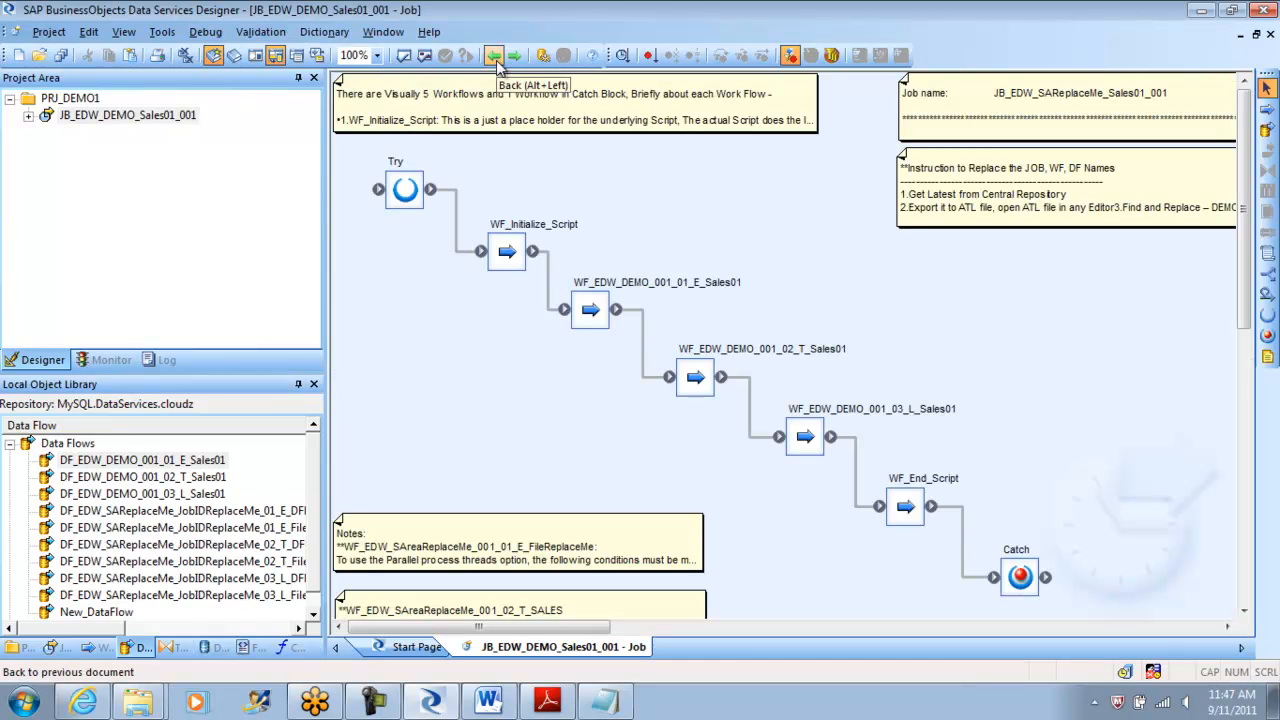
Open work flow WF_EDW_DEMO_001_01_E_Sales01, review its Start_Script code, and return to the diagram.
{"action": "left_click", "coordinate": [505, 277]}
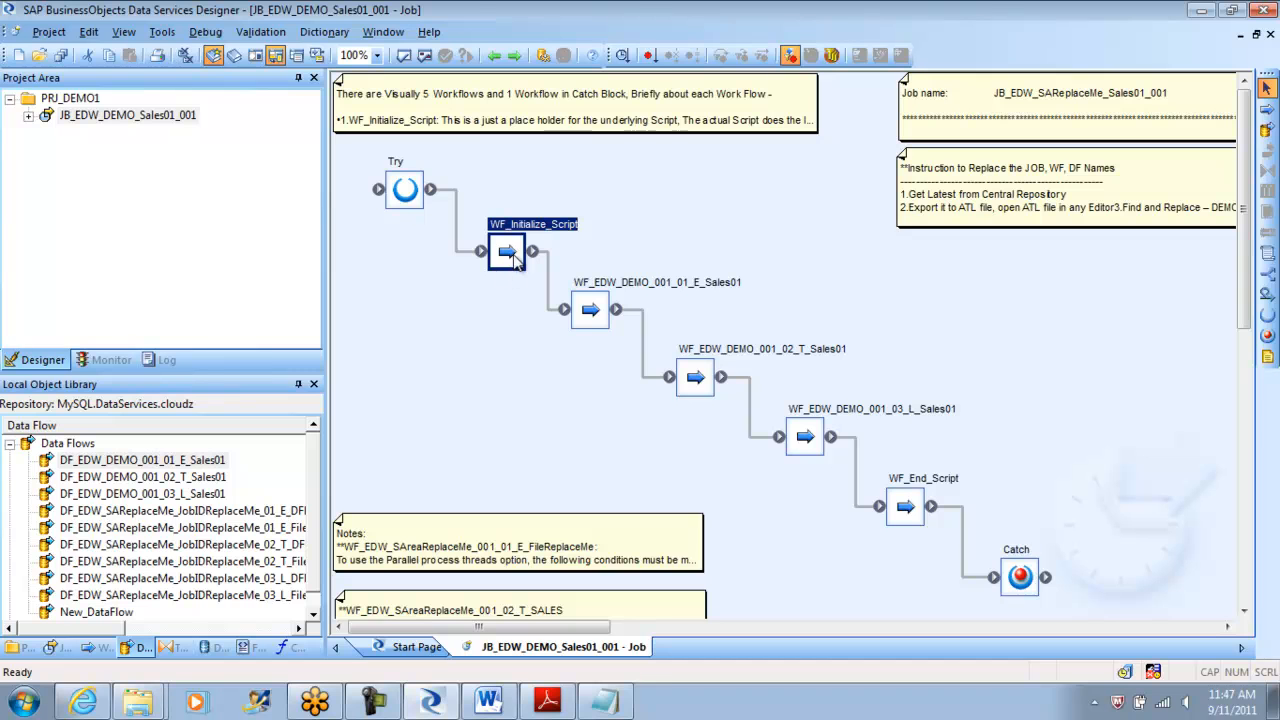
{"action": "double_click", "coordinate": [590, 310]}
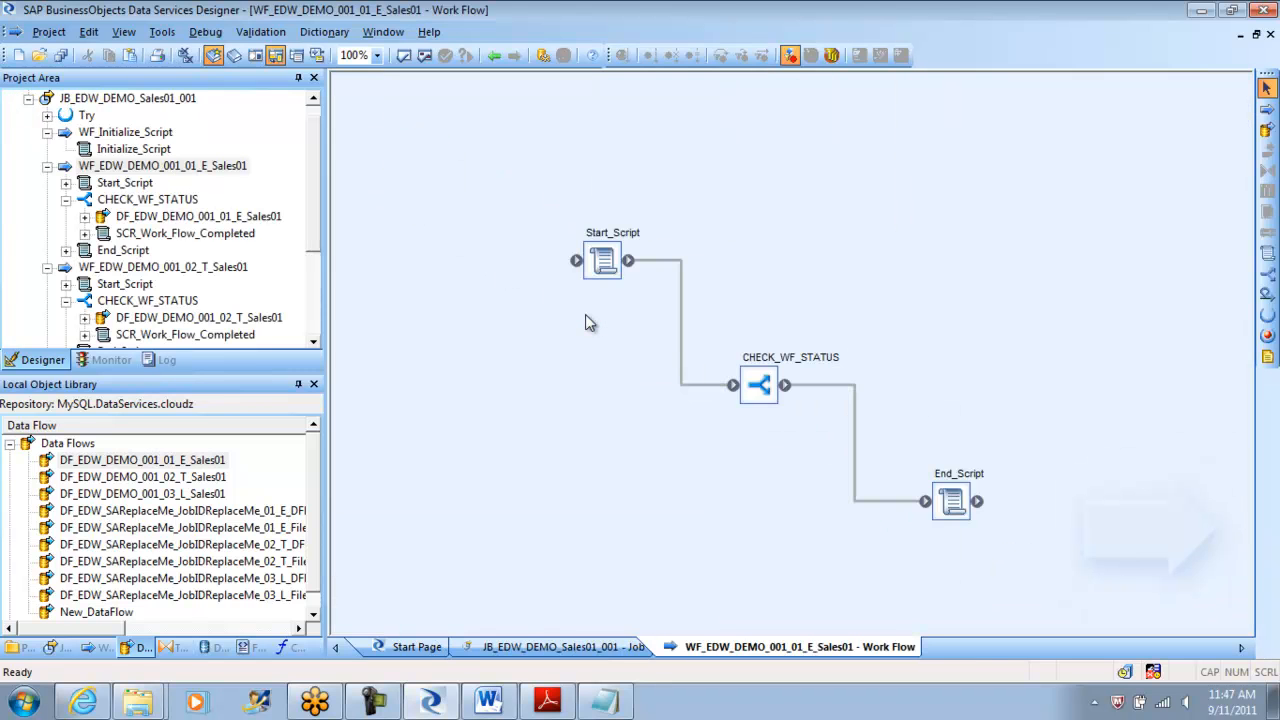
{"action": "double_click", "coordinate": [603, 260]}
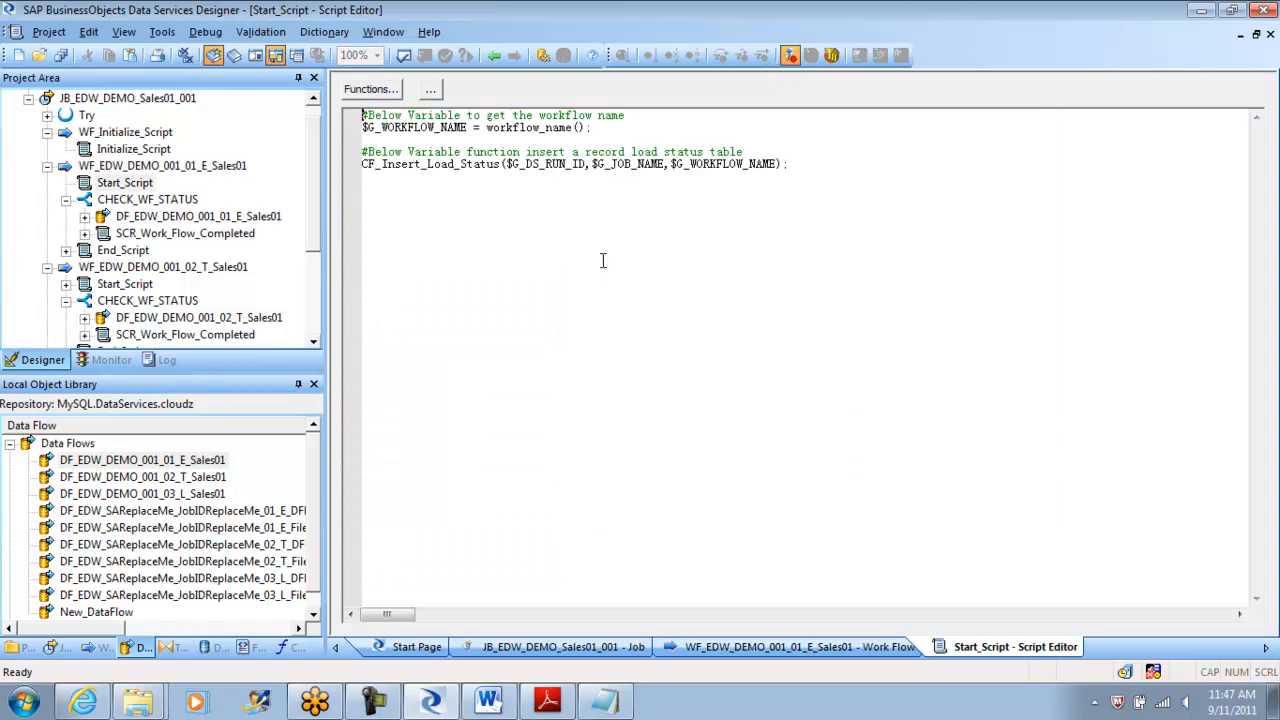
{"action": "left_click", "coordinate": [603, 260]}
{"action": "key", "text": "ctrl+a"}
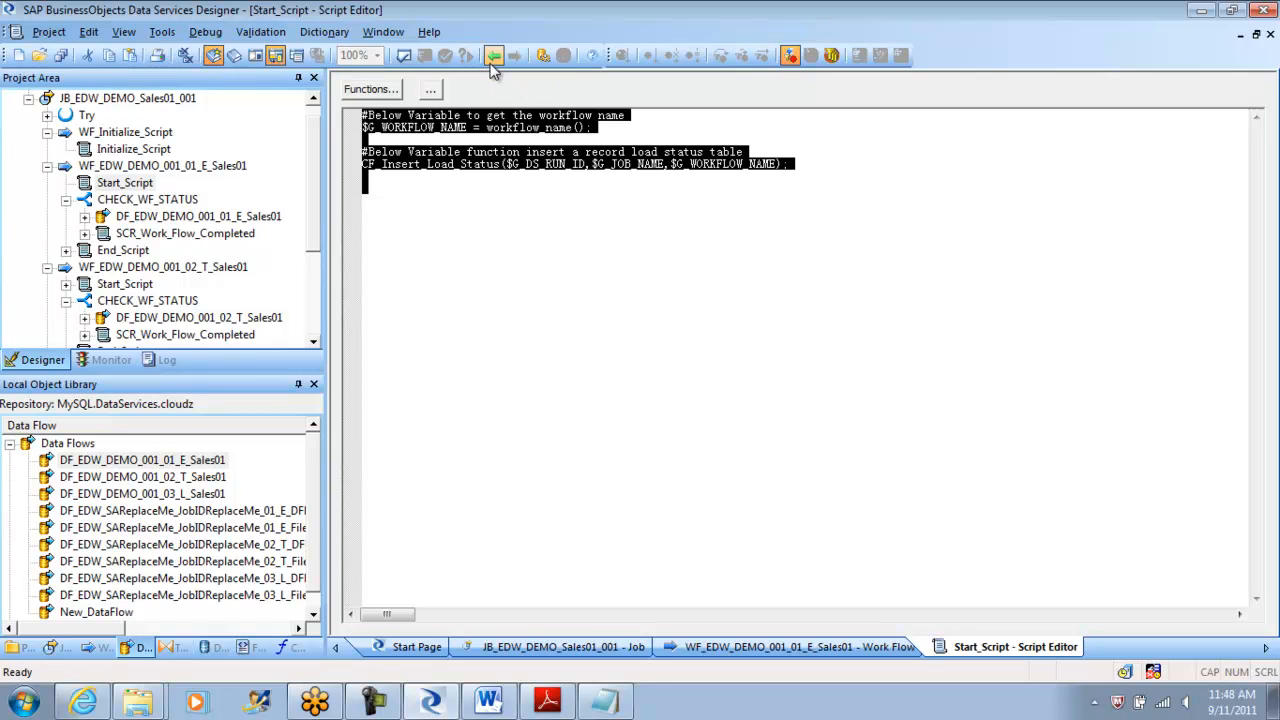
{"action": "left_click", "coordinate": [492, 57]}
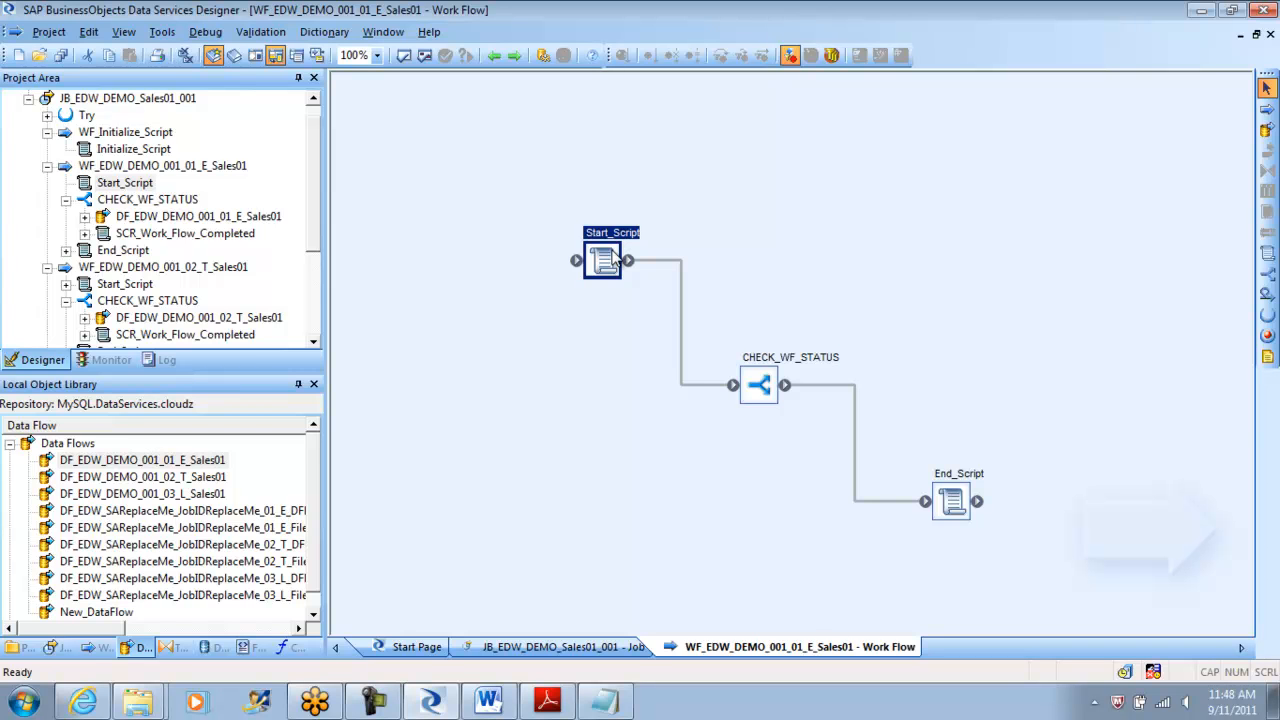
Go back to the Start Page and reopen job JB_EDW_DEMO_Sales01_001 from the Project Area.
{"action": "left_click", "coordinate": [494, 58]}
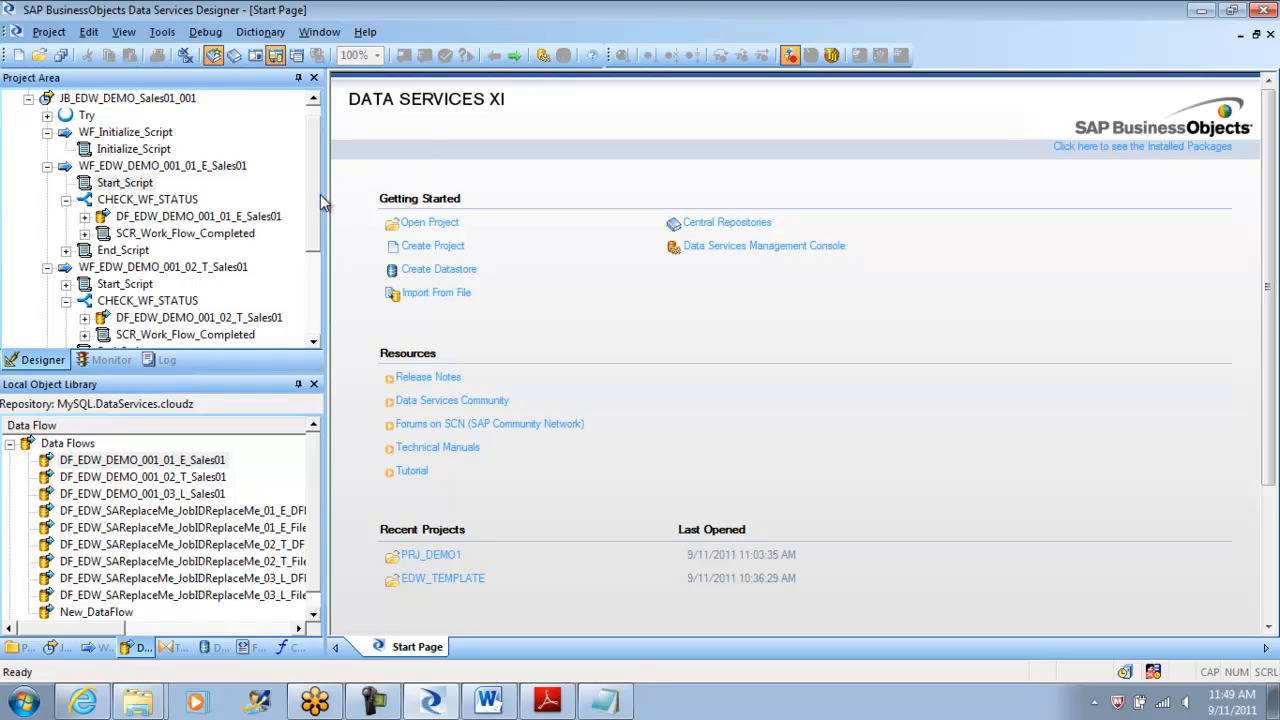
{"action": "scroll", "coordinate": [318, 191], "scroll_direction": "up", "scroll_amount": 1}
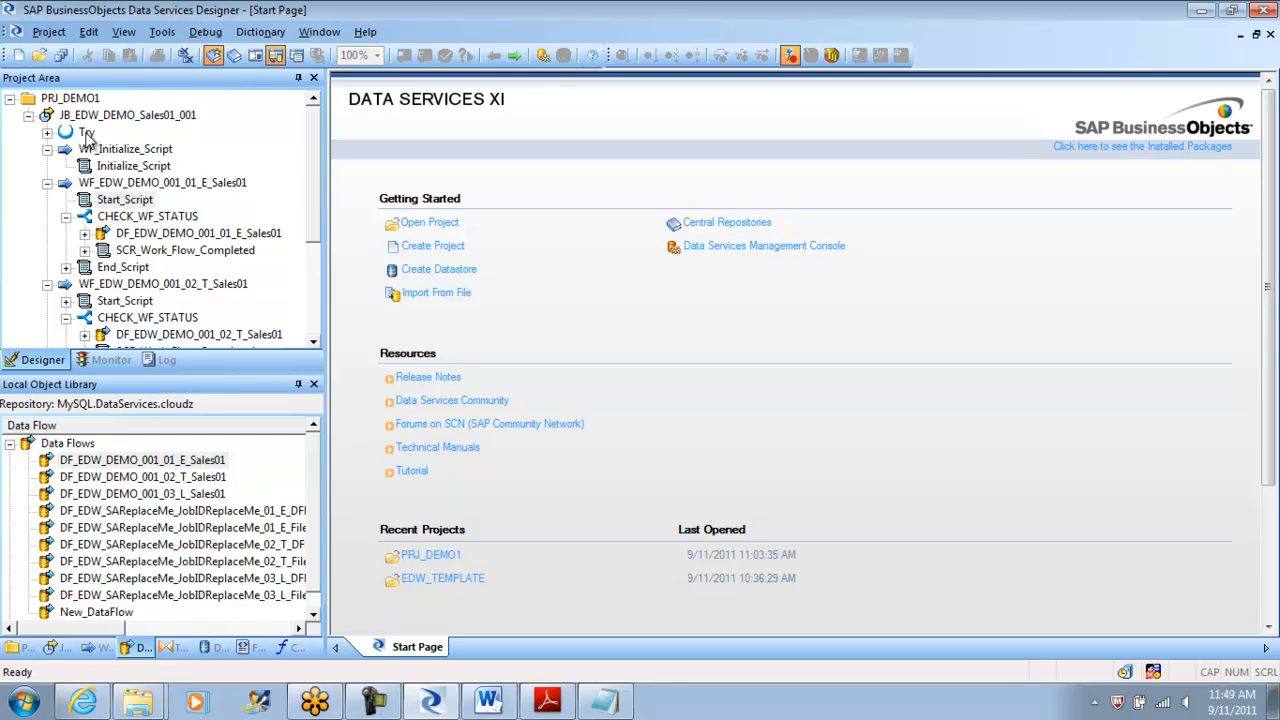
{"action": "double_click", "coordinate": [33, 118]}
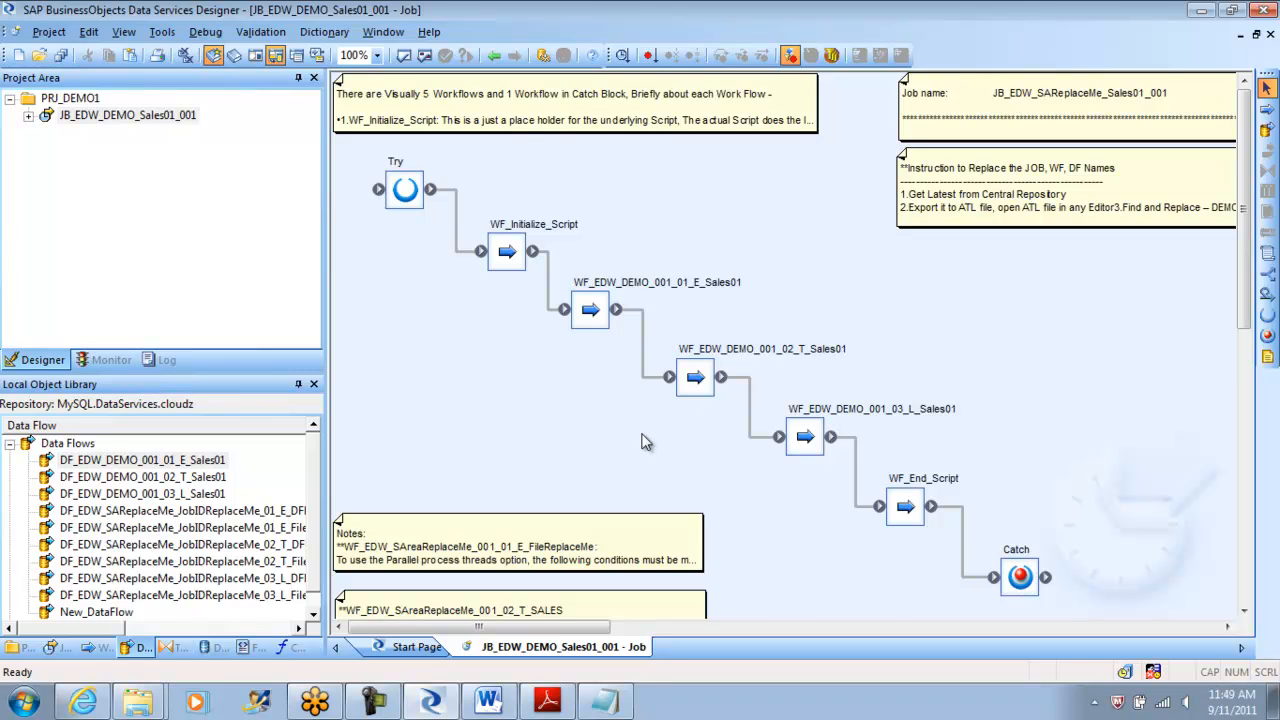
Select and delete Try, the five work flows, Catch and all links on the job canvas.
{"action": "key", "text": "ctrl+a"}
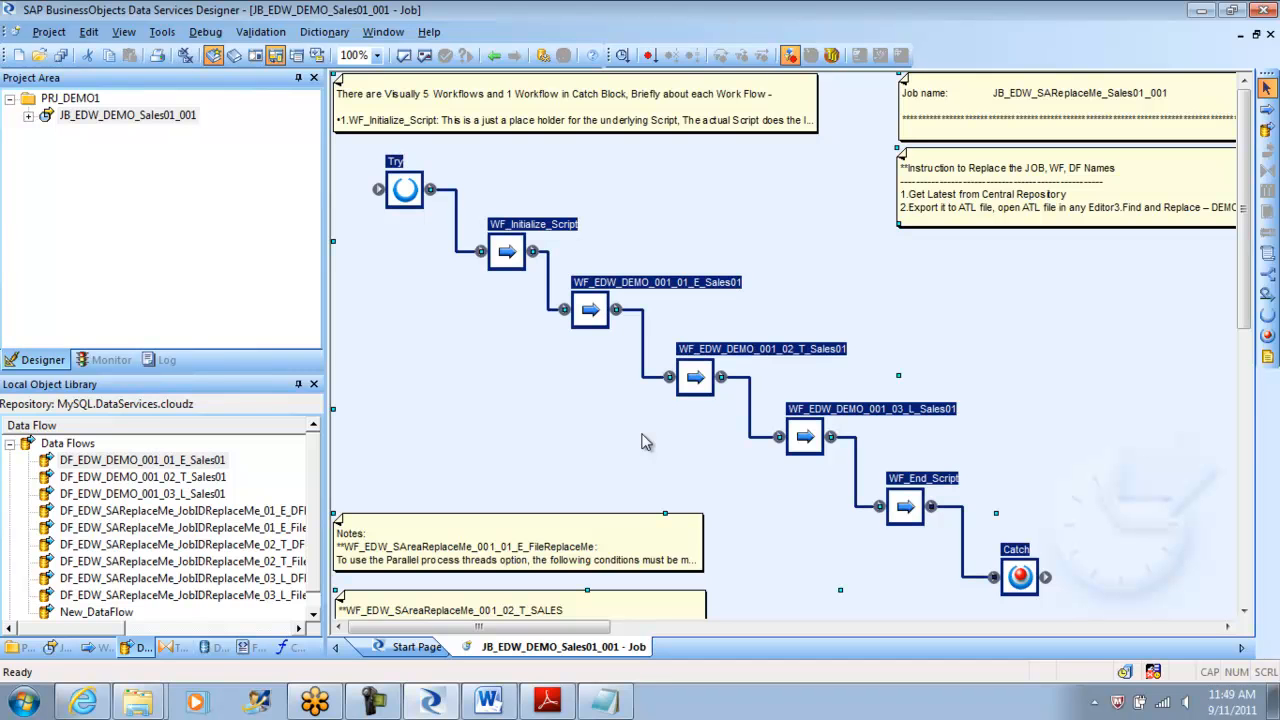
{"action": "right_click", "coordinate": [630, 423]}
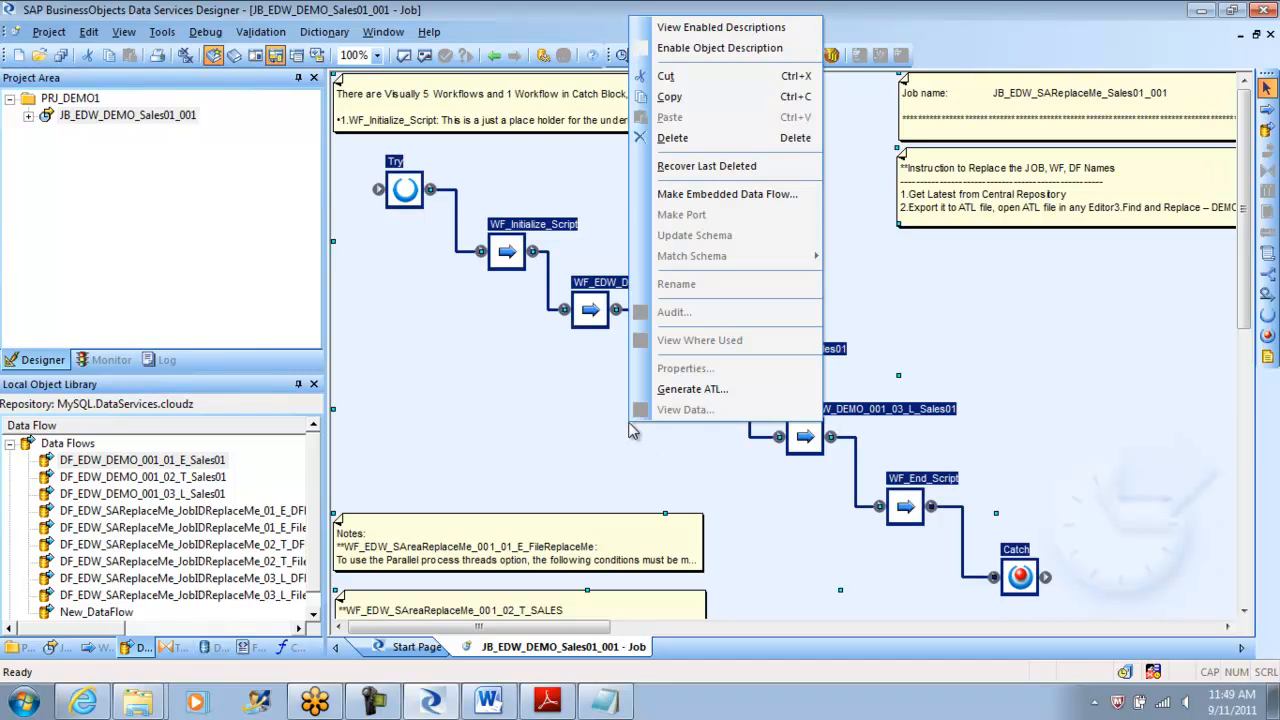
{"action": "left_click", "coordinate": [694, 140]}
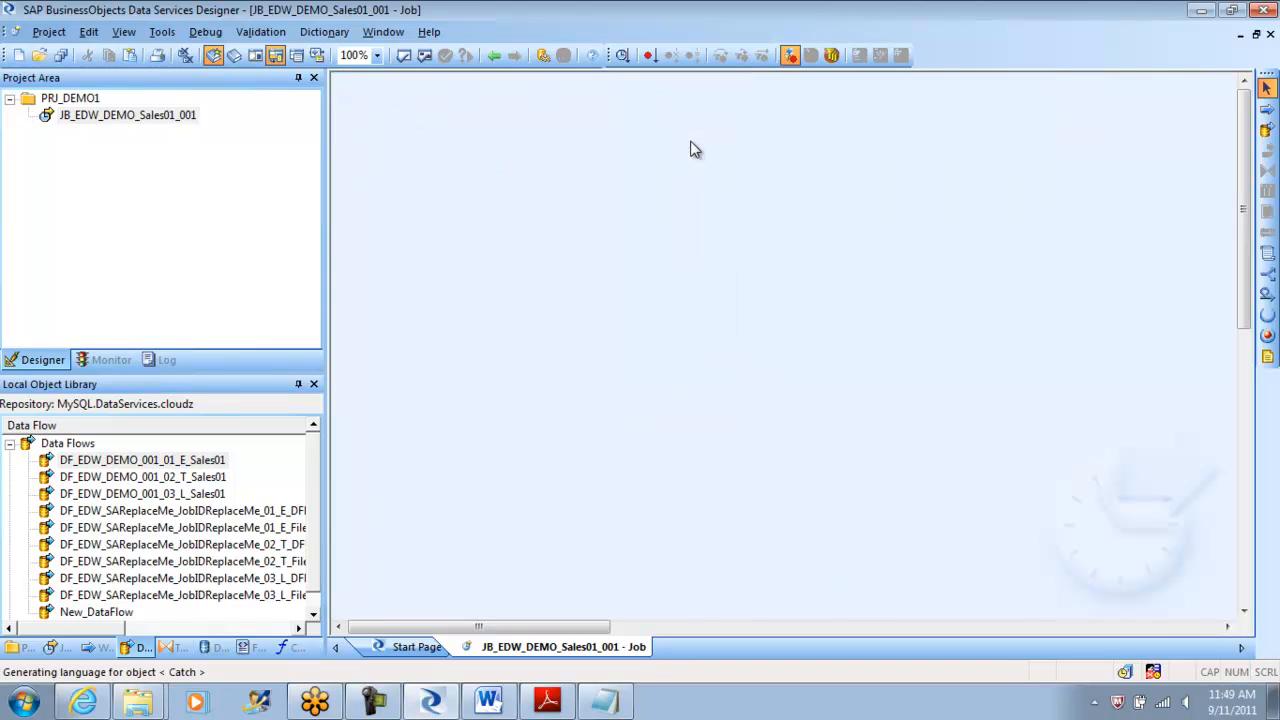
{"action": "left_click_drag", "start_coordinate": [1249, 196], "coordinate": [1262, 172]}
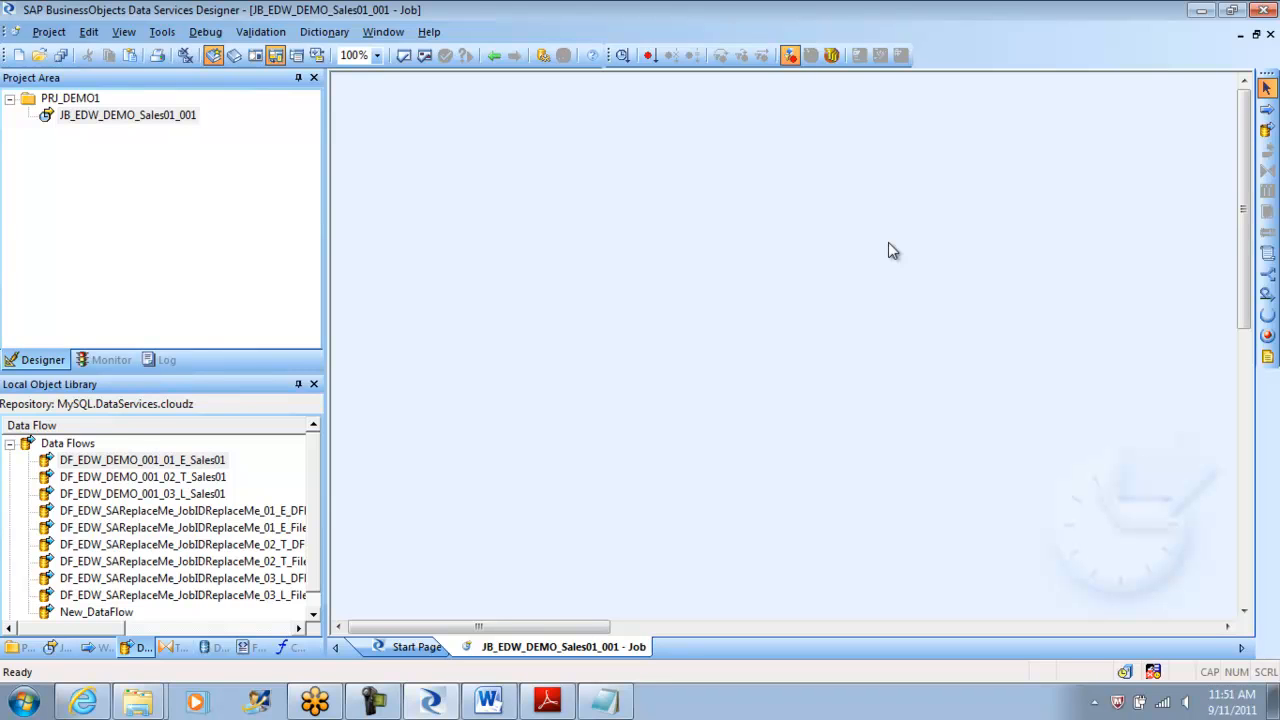
Create a new Delimited flat file format named FF_HERO_HIST under Flat Files.
{"action": "left_click", "coordinate": [210, 647]}
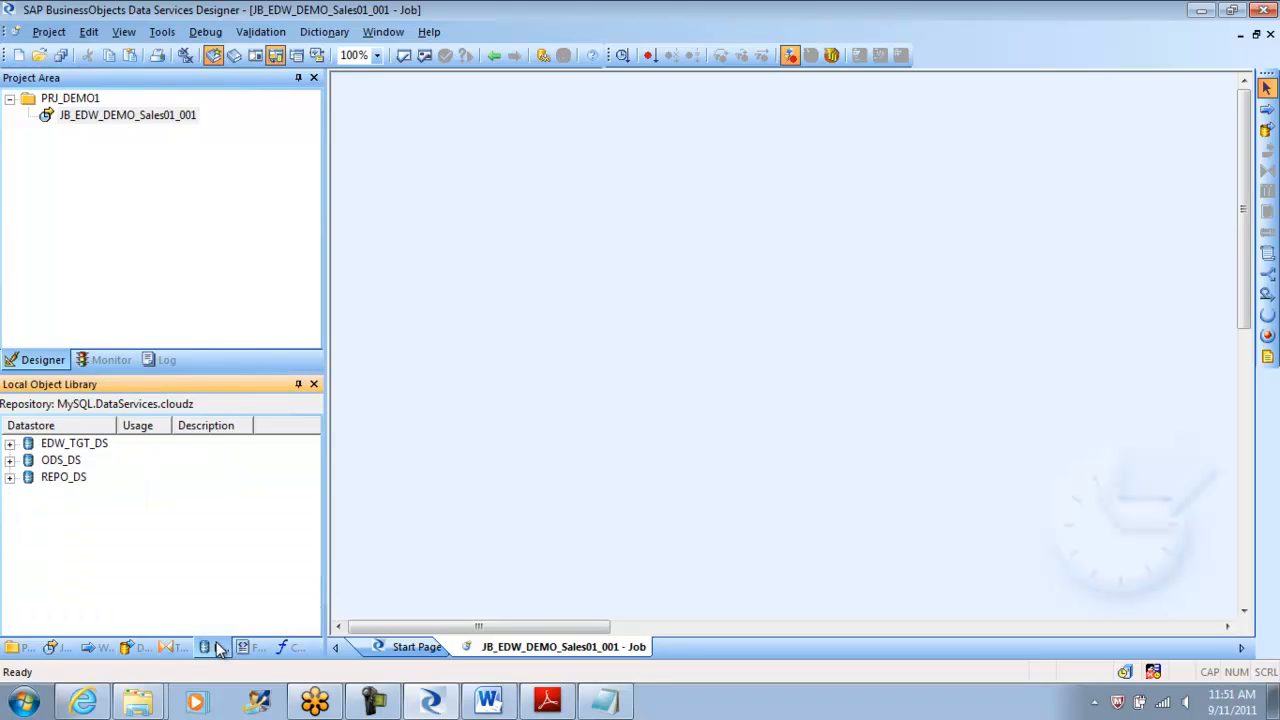
{"action": "left_click", "coordinate": [287, 650]}
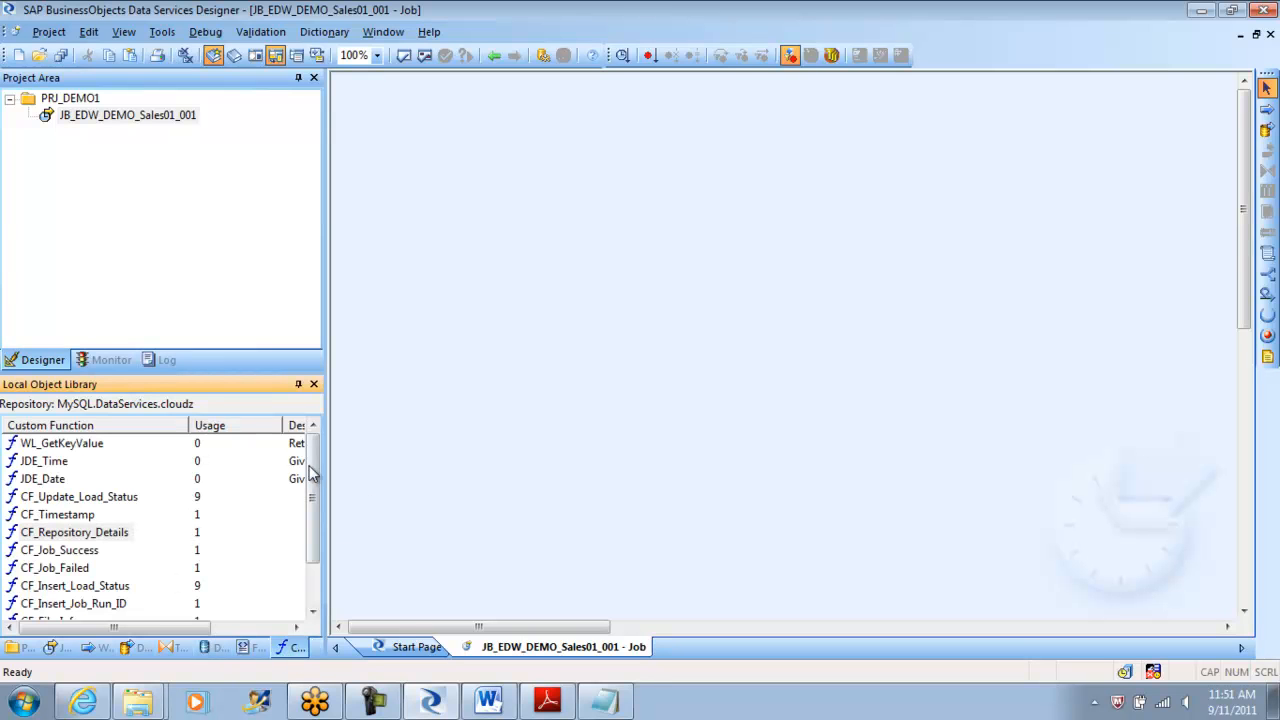
{"action": "left_click", "coordinate": [246, 648]}
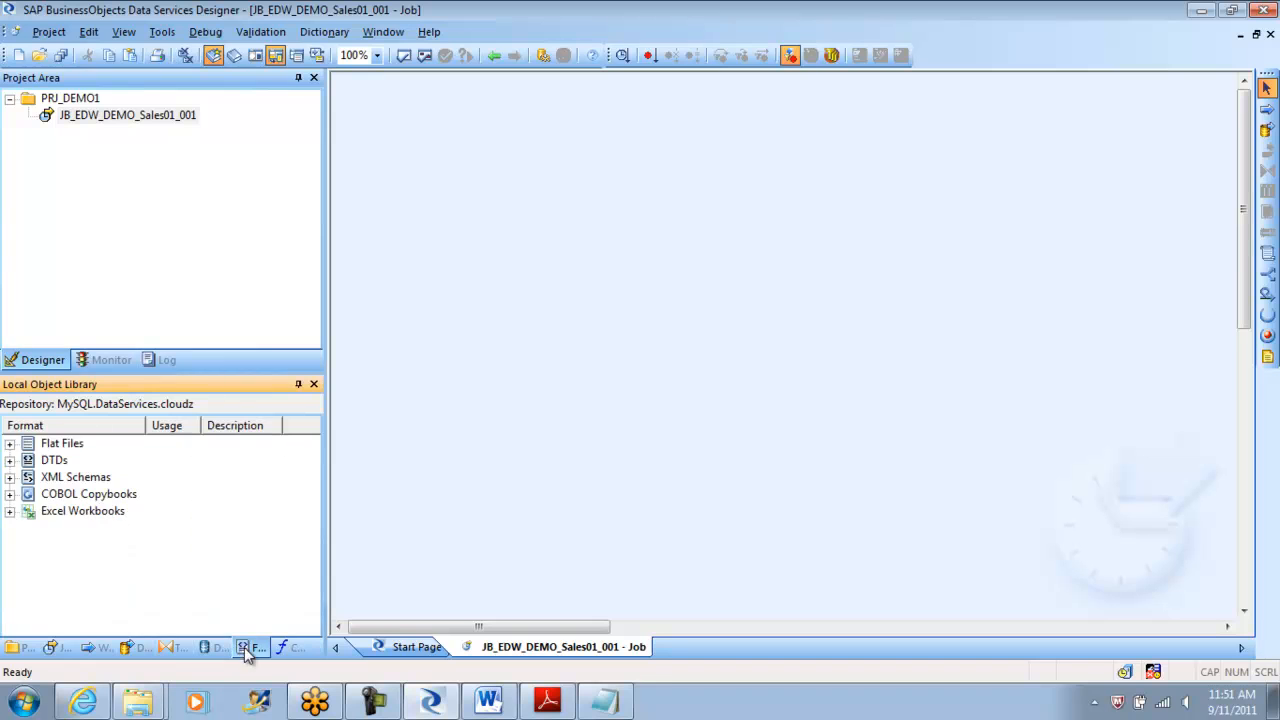
{"action": "left_click", "coordinate": [10, 445]}
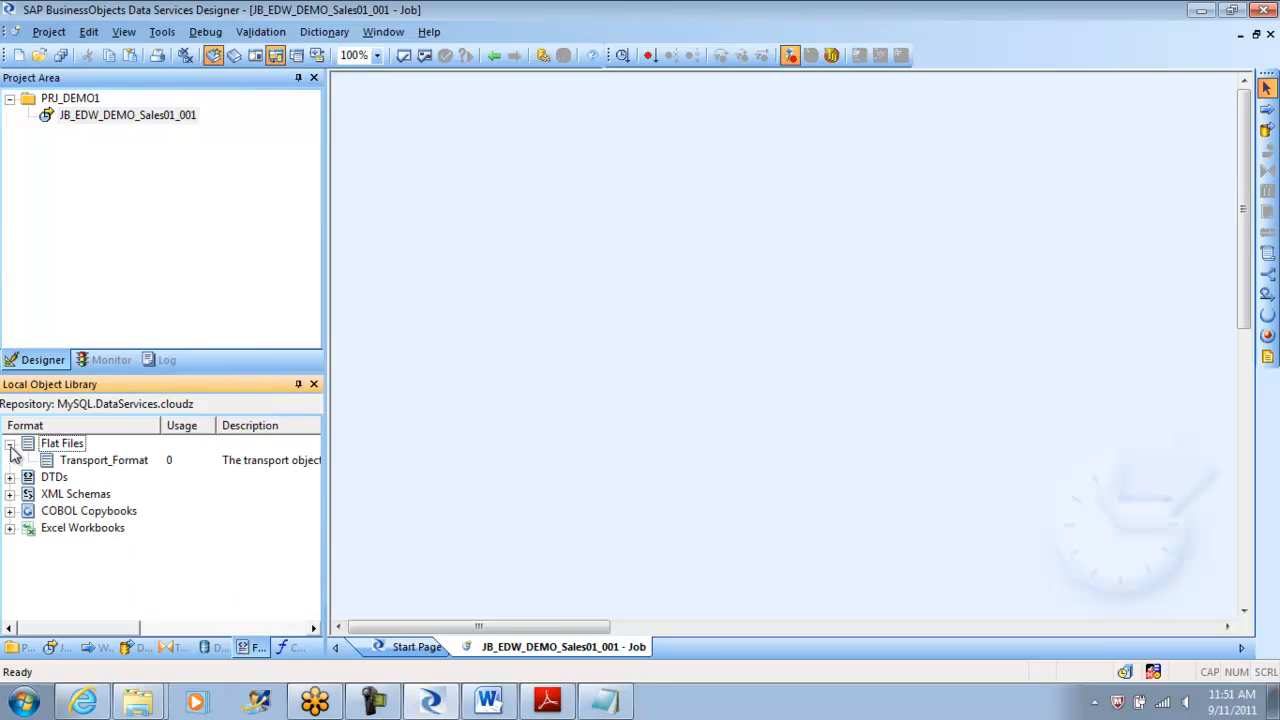
{"action": "right_click", "coordinate": [67, 450]}
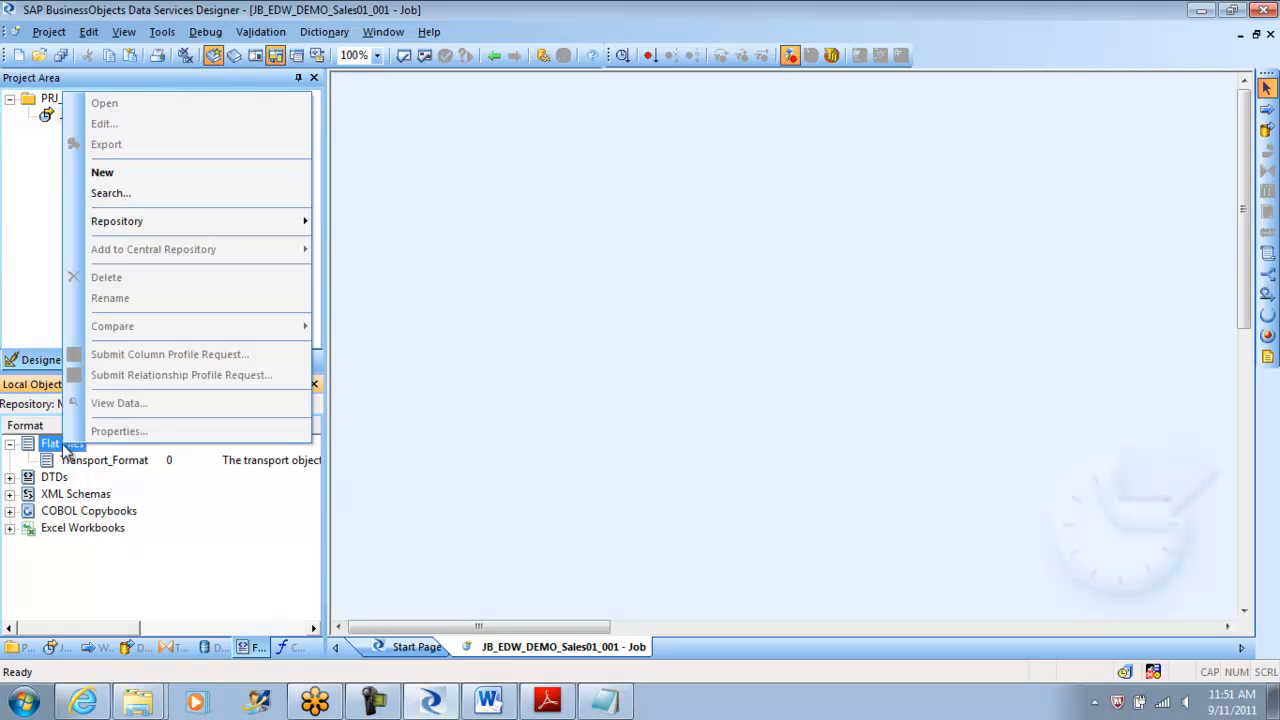
{"action": "left_click", "coordinate": [148, 178]}
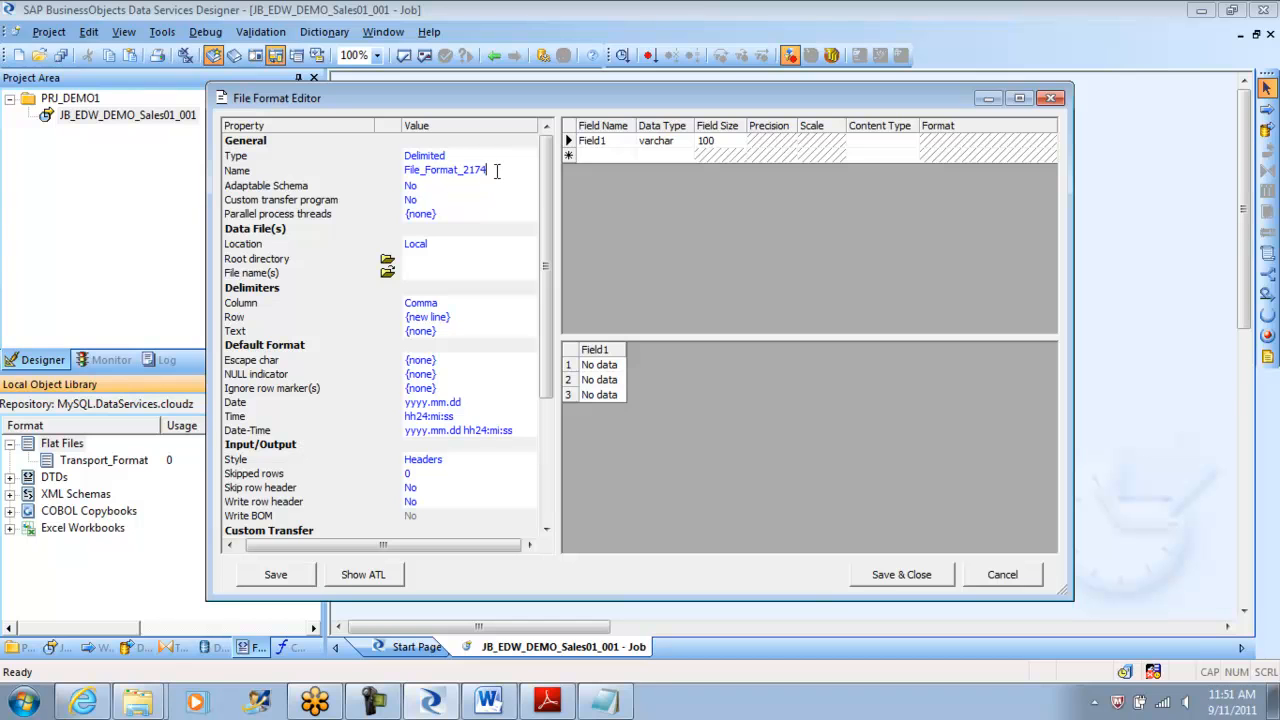
{"action": "left_click_drag", "start_coordinate": [497, 171], "coordinate": [392, 172]}
{"action": "type", "text": "FF_"}
{"action": "type", "text": "HIST"}
{"action": "key", "text": "BackSpace"}
{"action": "key", "text": "BackSpace"}
{"action": "key", "text": "BackSpace"}
{"action": "type", "text": "ERO_HIST"}
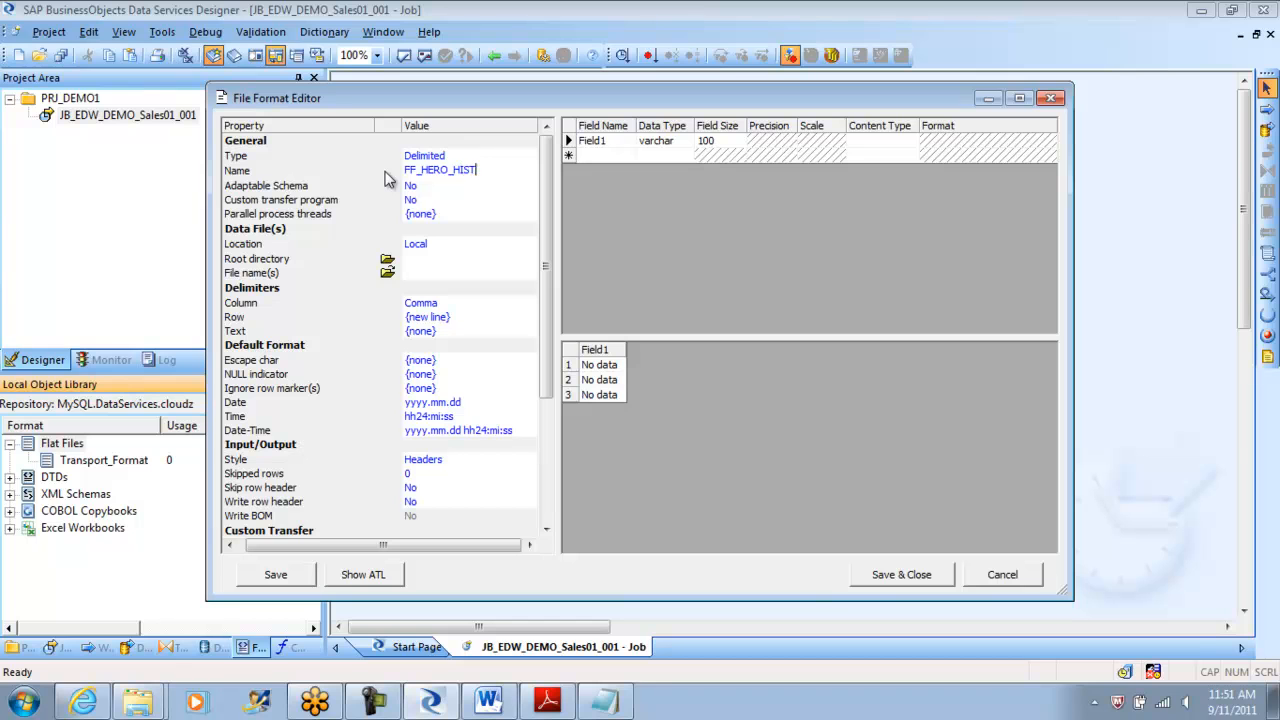
{"action": "left_click", "coordinate": [449, 158]}
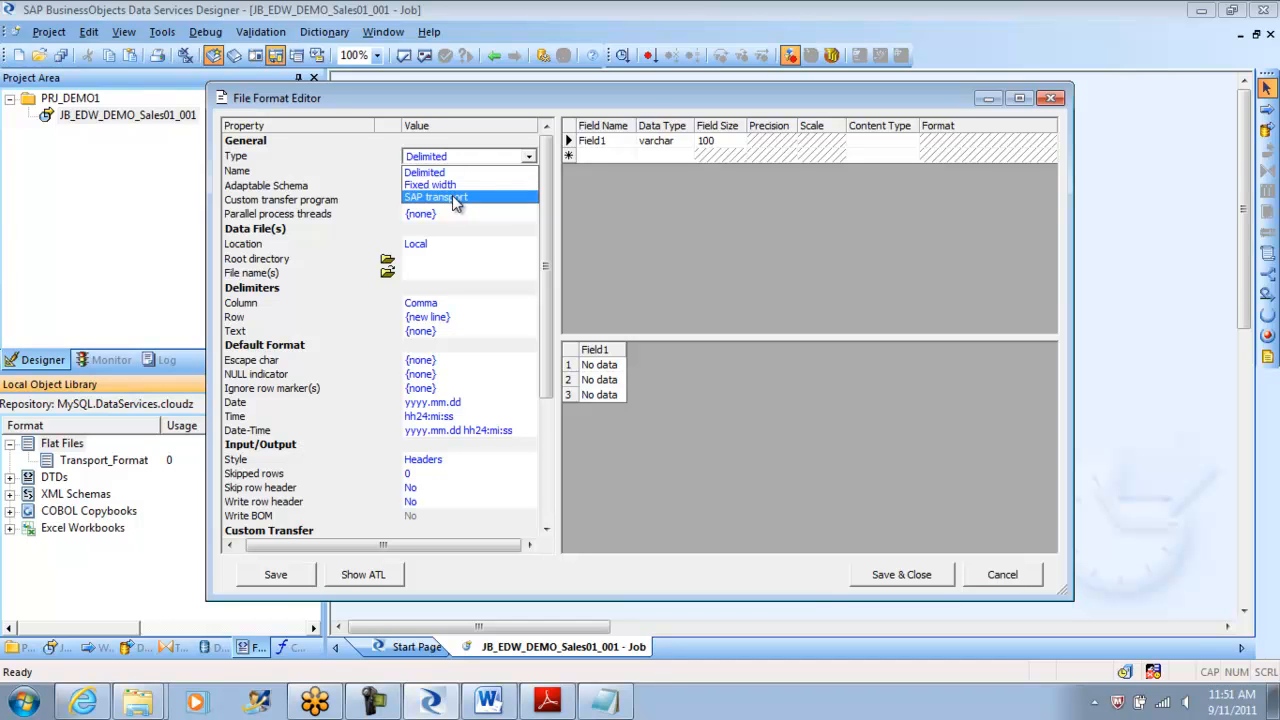
{"action": "left_click", "coordinate": [464, 158]}
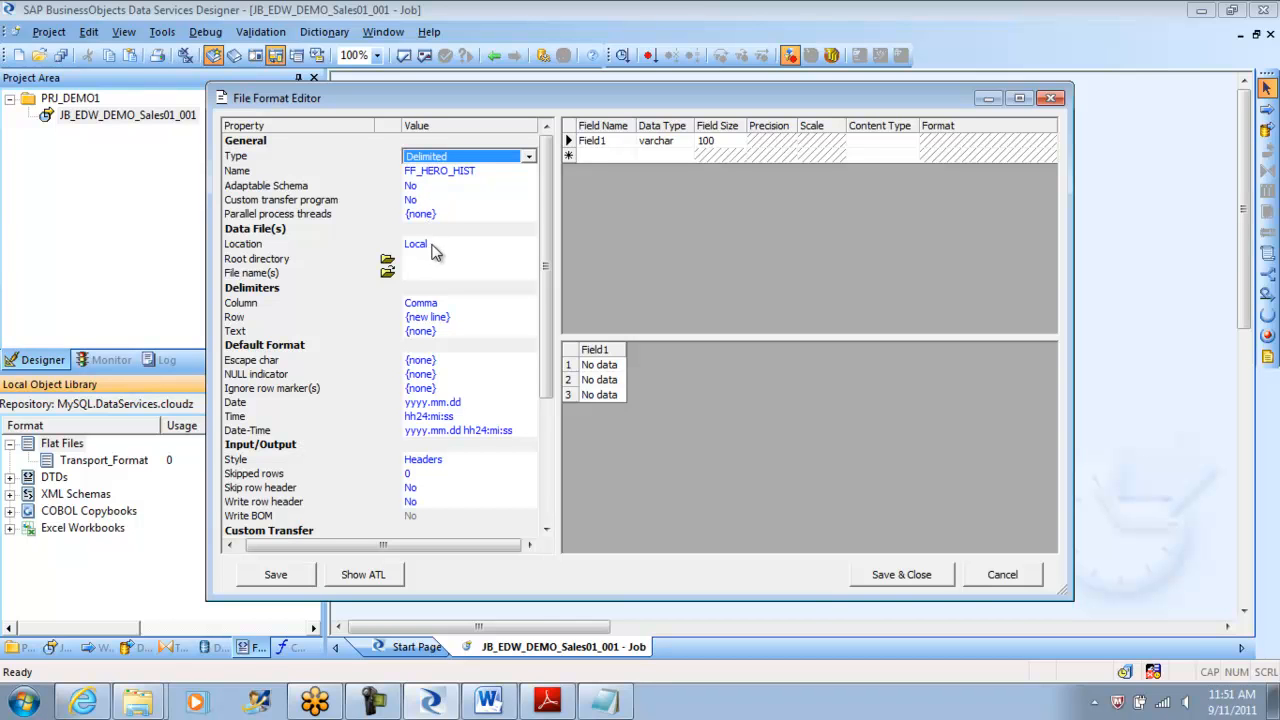
Set the data file location to Job Server, choosing then clearing $G_FLATFILE_PATH as root directory.
{"action": "left_click", "coordinate": [434, 247]}
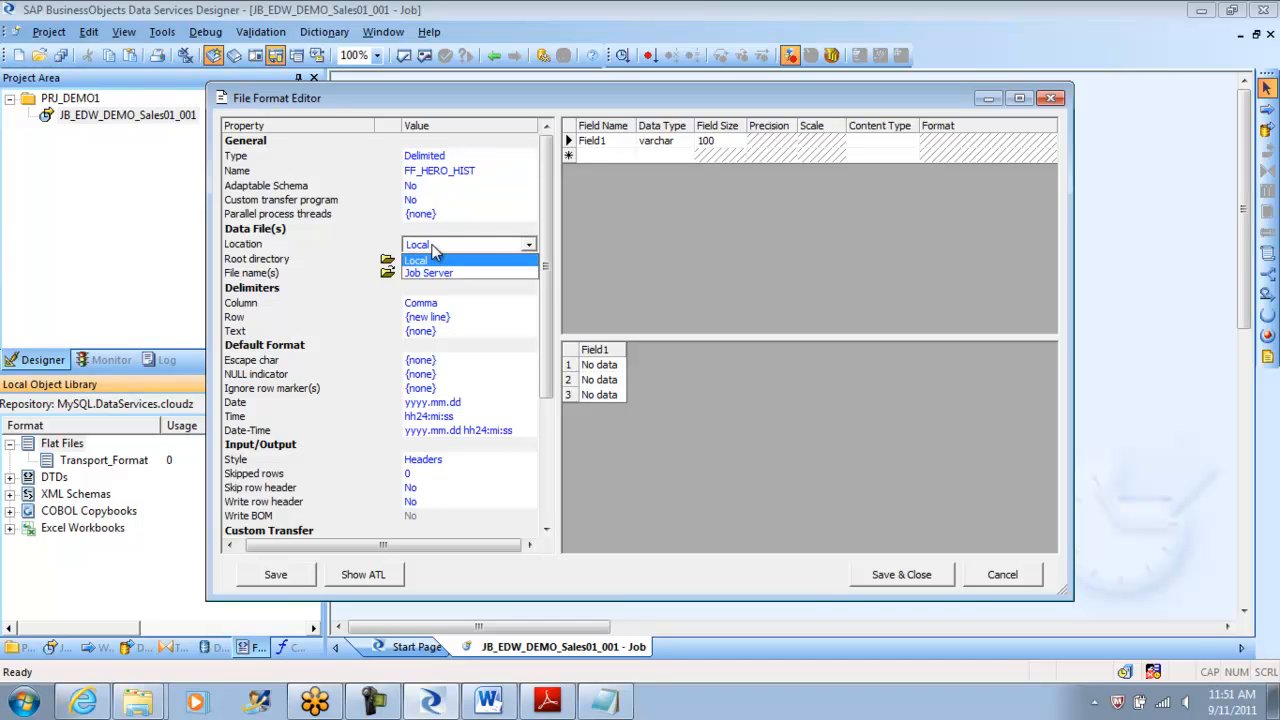
{"action": "left_click", "coordinate": [434, 274]}
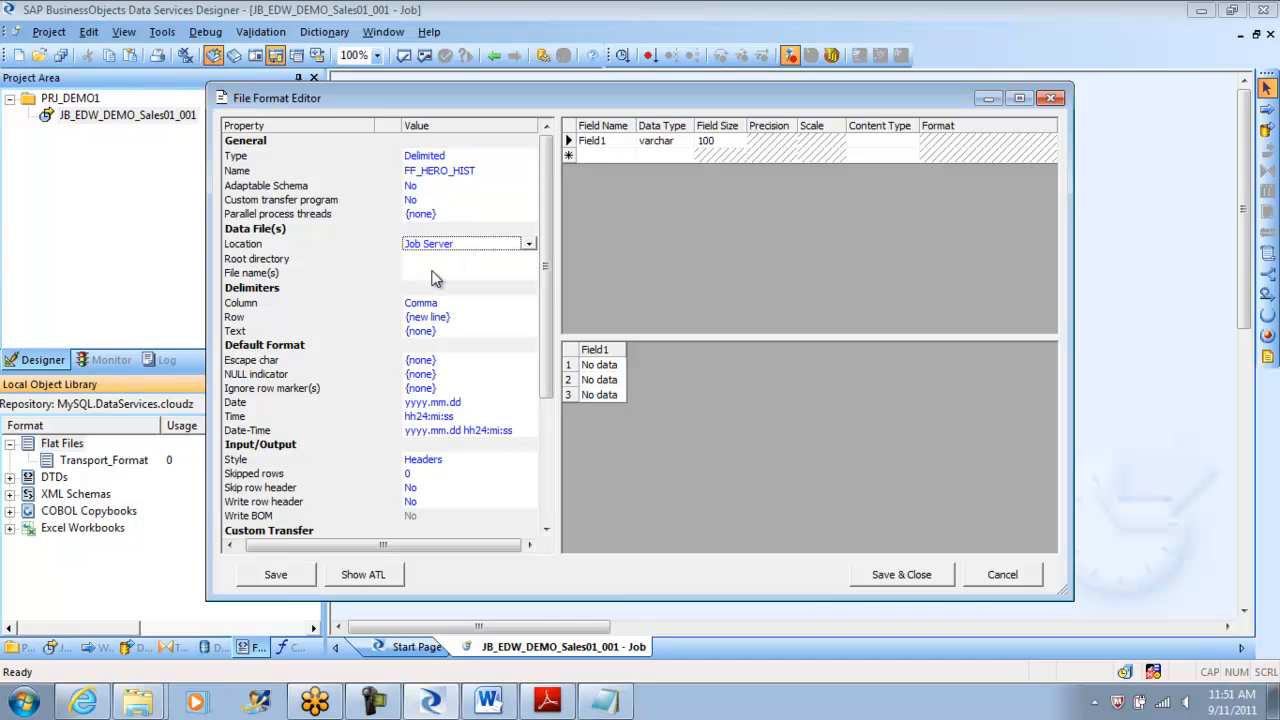
{"action": "left_click", "coordinate": [425, 259]}
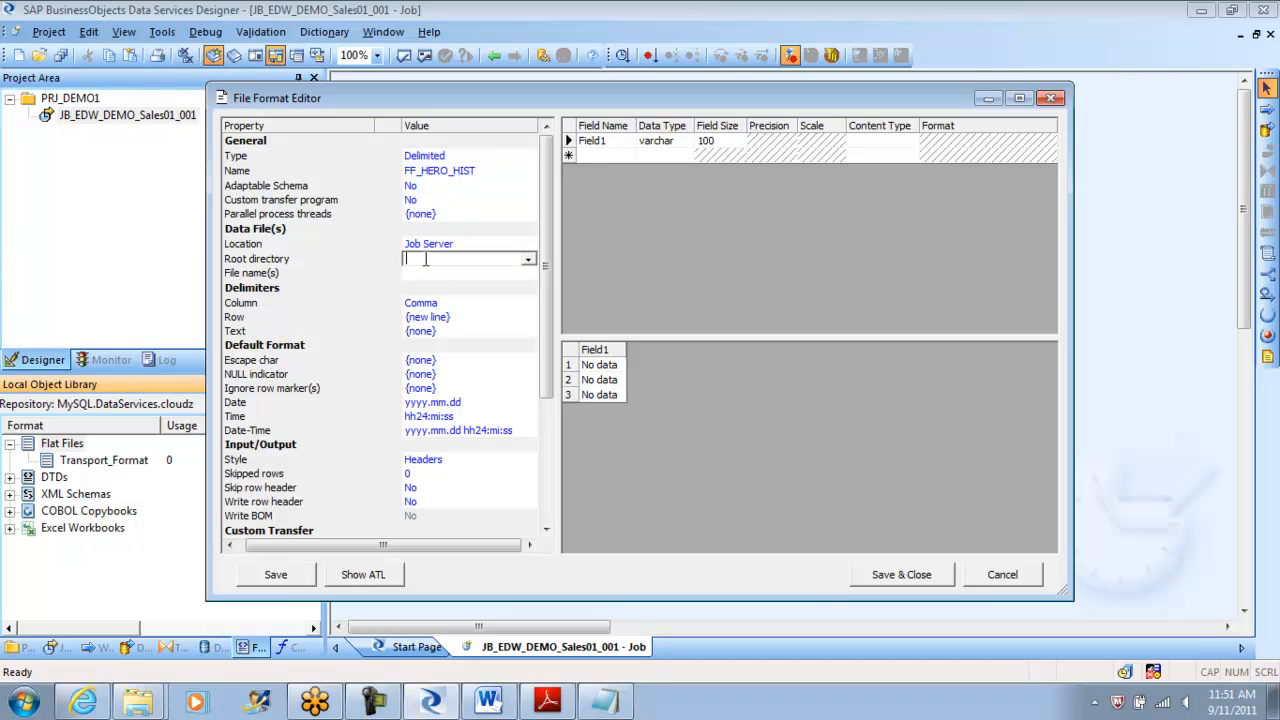
{"action": "left_click", "coordinate": [528, 260]}
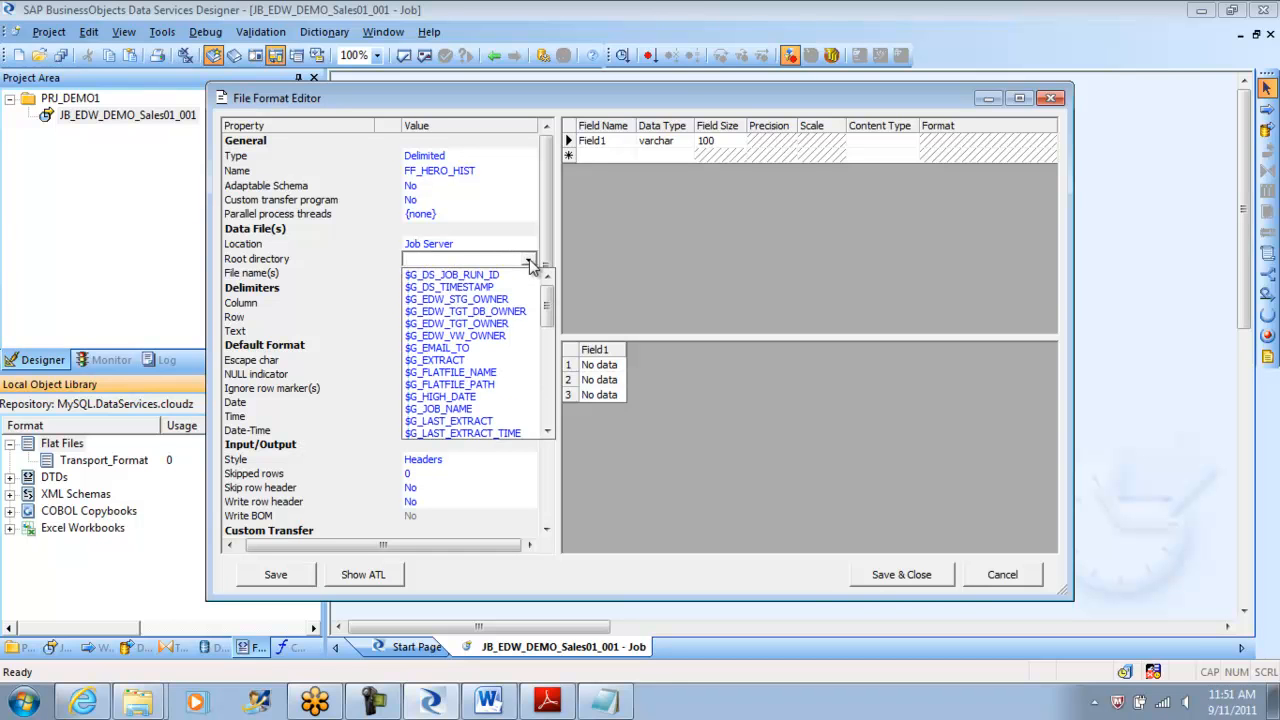
{"action": "mouse_move", "coordinate": [550, 303]}
{"action": "left_mouse_down"}
{"action": "mouse_move", "coordinate": [550, 331]}
{"action": "mouse_move", "coordinate": [551, 284]}
{"action": "mouse_move", "coordinate": [551, 322]}
{"action": "left_mouse_up"}
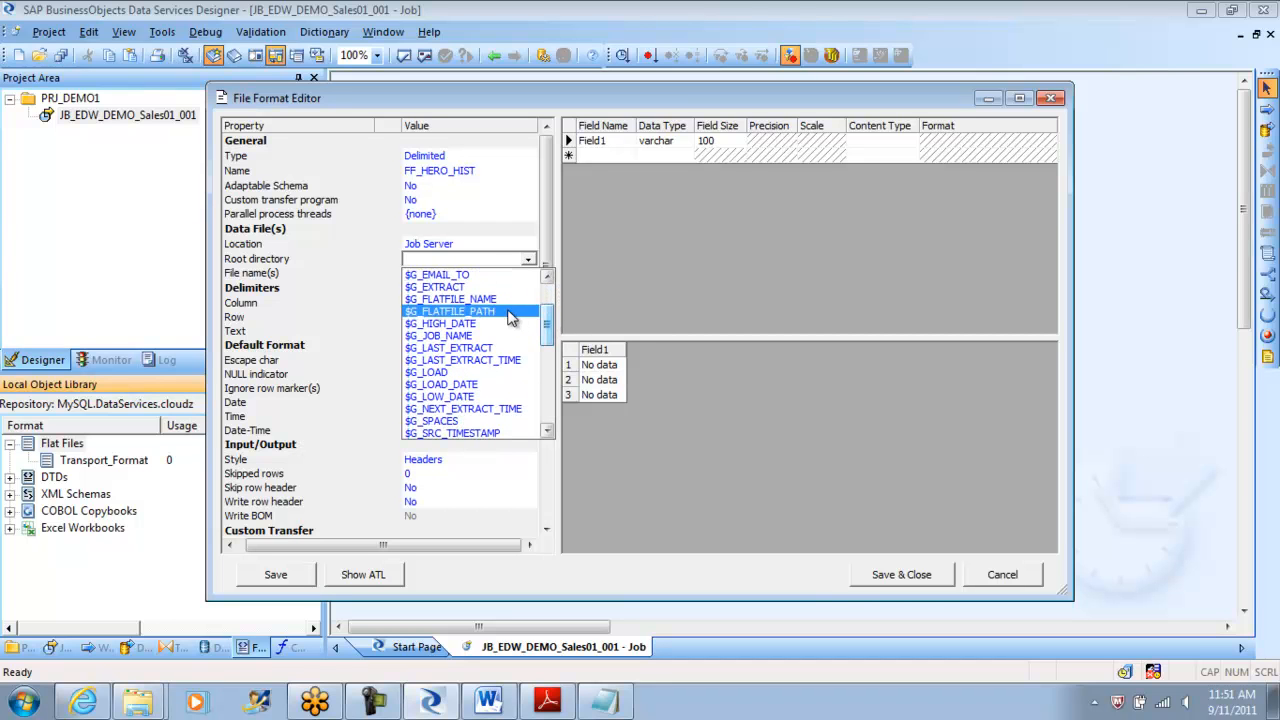
{"action": "left_click", "coordinate": [512, 312]}
{"action": "left_click", "coordinate": [472, 274]}
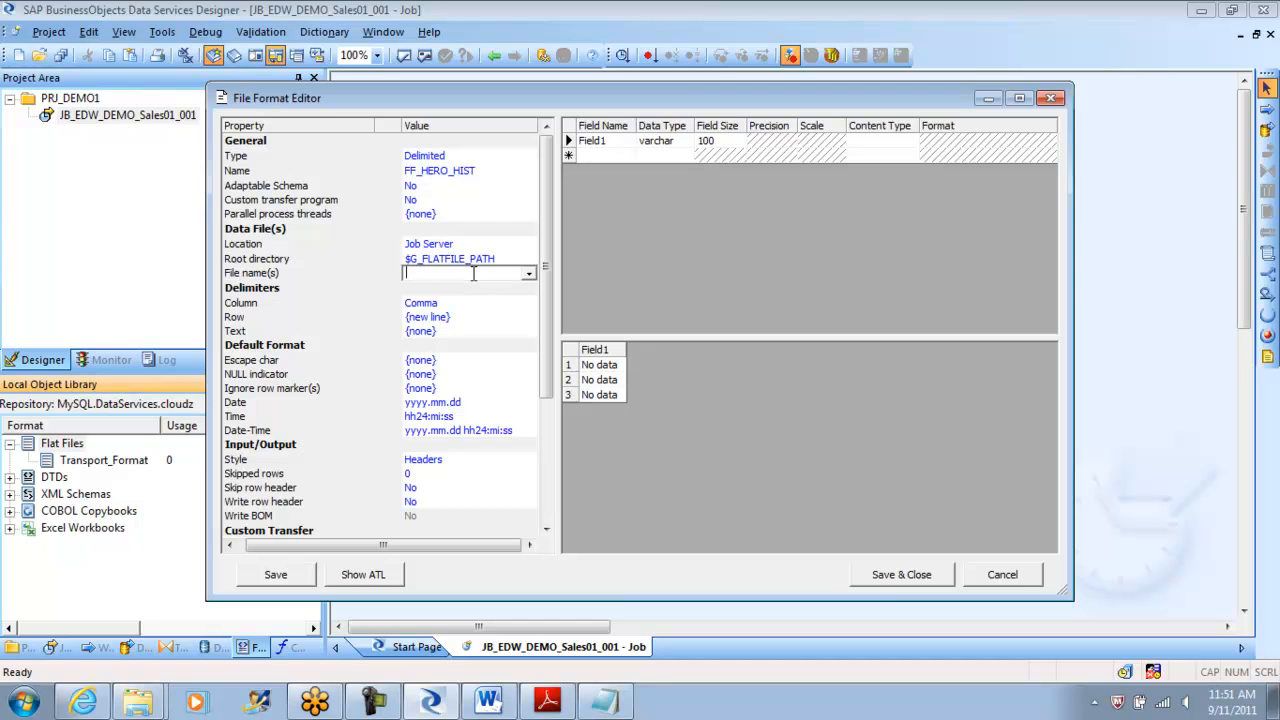
{"action": "left_click", "coordinate": [529, 275]}
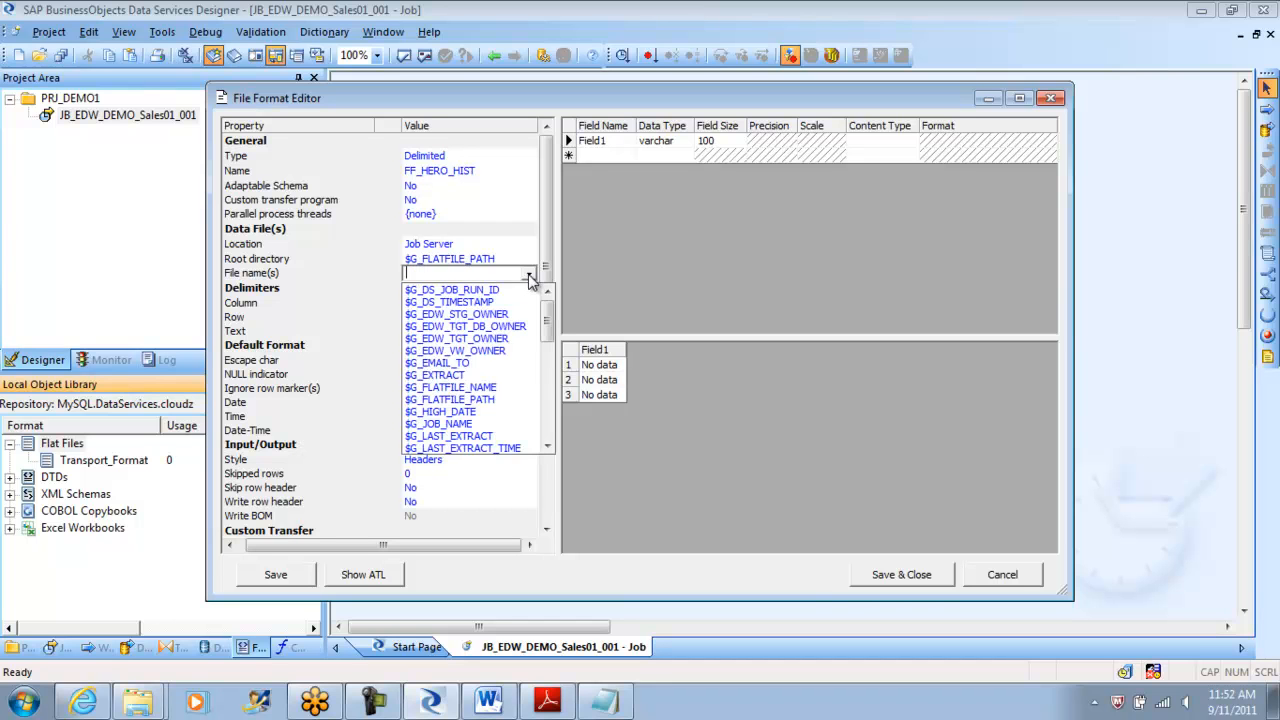
{"action": "left_click", "coordinate": [529, 277]}
{"action": "left_click", "coordinate": [506, 258]}
{"action": "key", "text": "BackSpace"}
{"action": "key", "text": "BackSpace"}
{"action": "key", "text": "BackSpace"}
{"action": "key", "text": "BackSpace"}
{"action": "key", "text": "BackSpace"}
{"action": "key", "text": "BackSpace"}
{"action": "key", "text": "BackSpace"}
{"action": "key", "text": "BackSpace"}
{"action": "key", "text": "BackSpace"}
{"action": "key", "text": "BackSpace"}
{"action": "key", "text": "BackSpace"}
{"action": "key", "text": "BackSpace"}
{"action": "key", "text": "BackSpace"}
{"action": "key", "text": "BackSpace"}
{"action": "key", "text": "BackSpace"}
{"action": "key", "text": "BackSpace"}
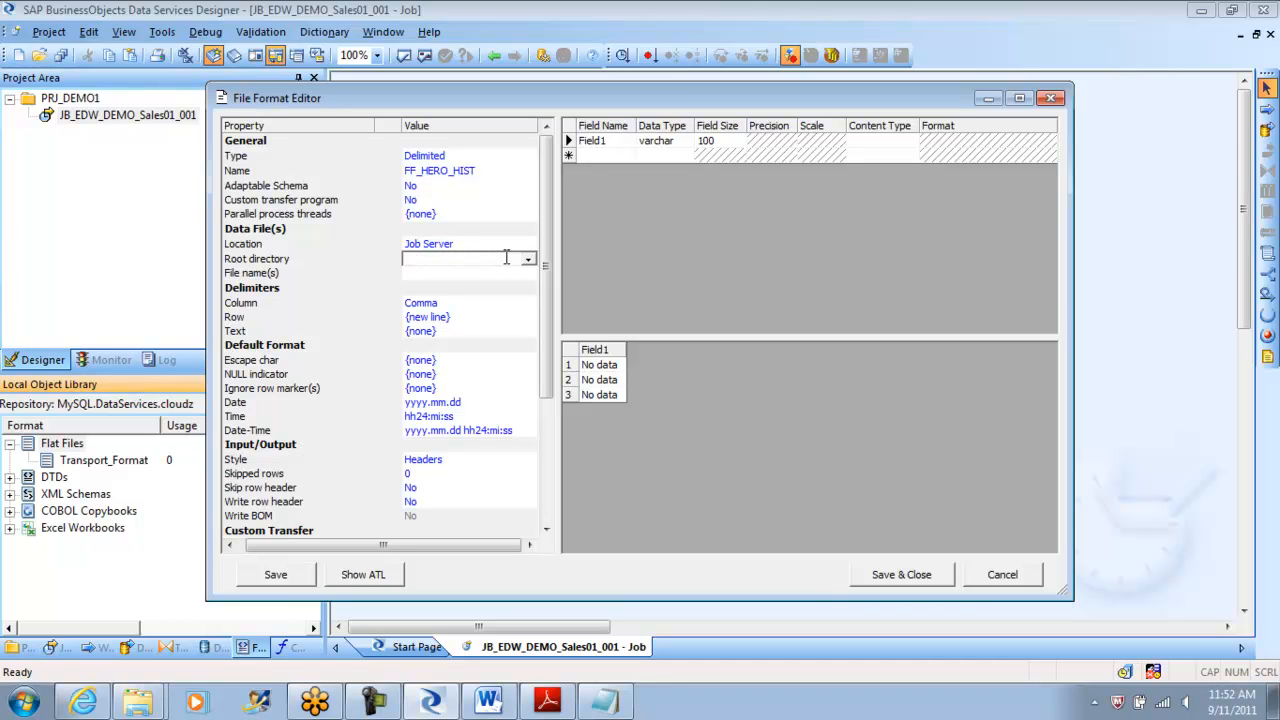
Browse to C:\Program Files (x86)\Business Objects\BusinessObjects Data Services\Tutorial Files.
{"action": "left_click", "coordinate": [38, 703]}
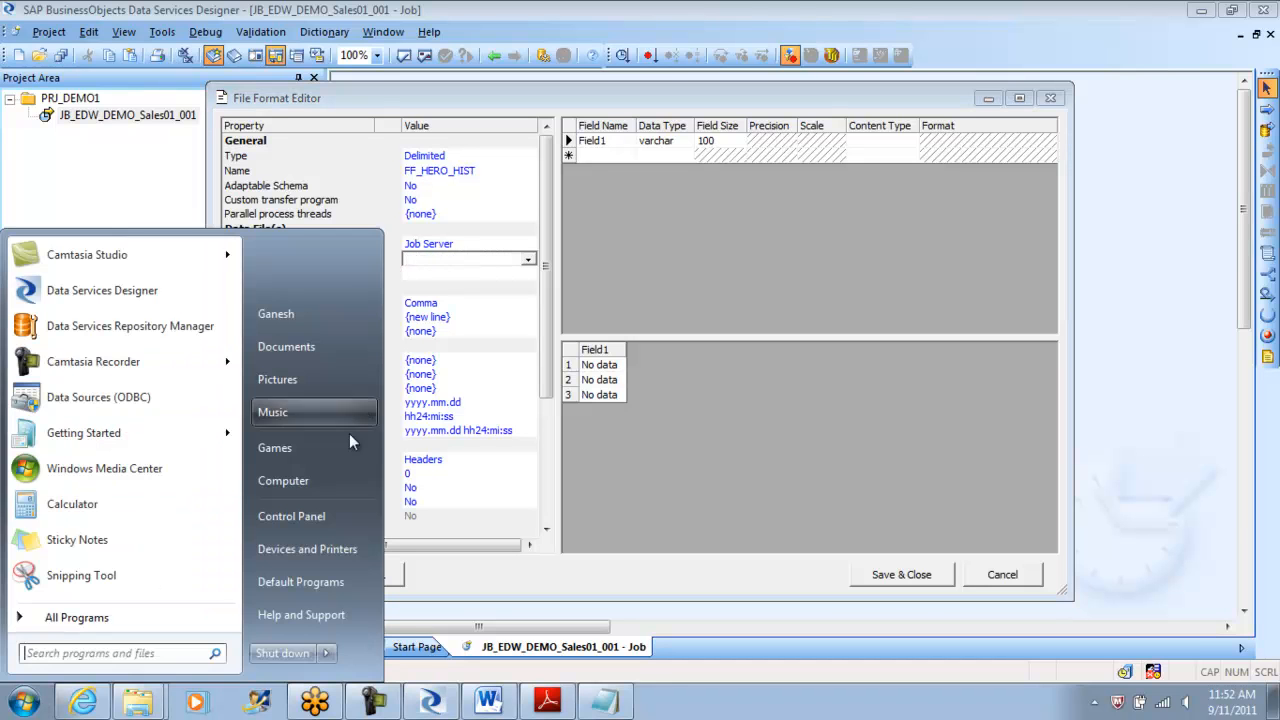
{"action": "left_click", "coordinate": [314, 488]}
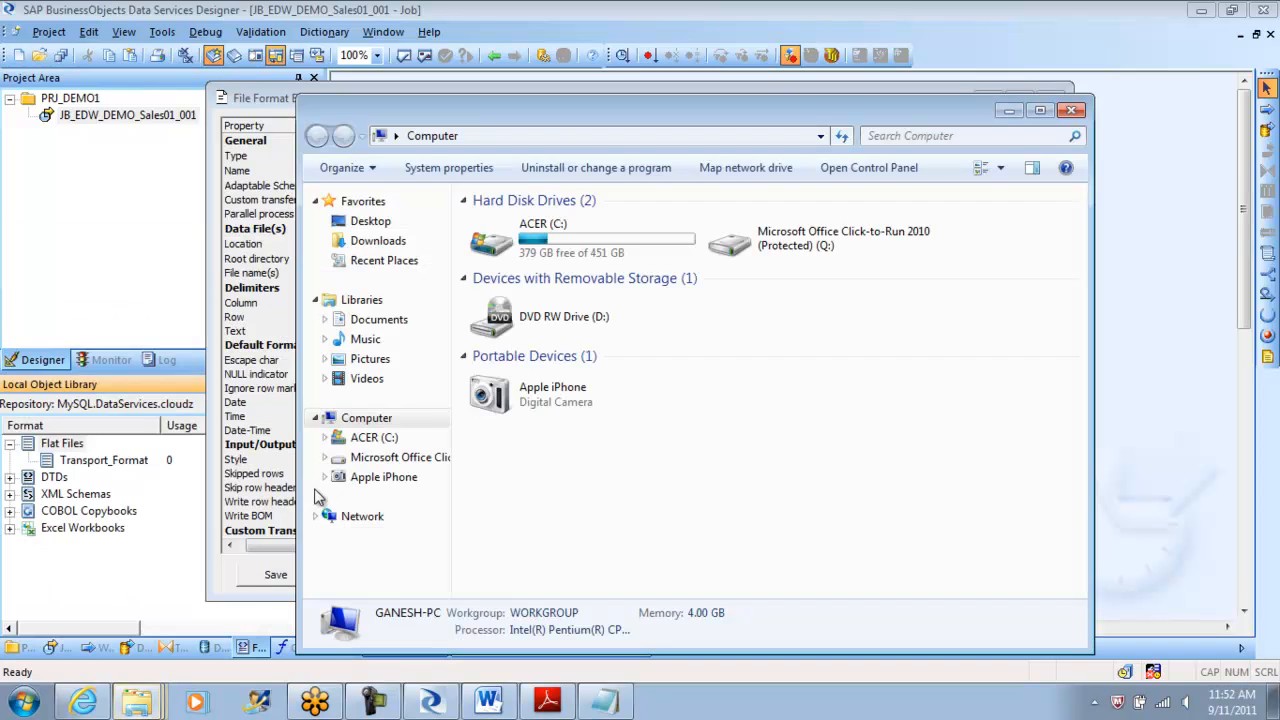
{"action": "double_click", "coordinate": [561, 246]}
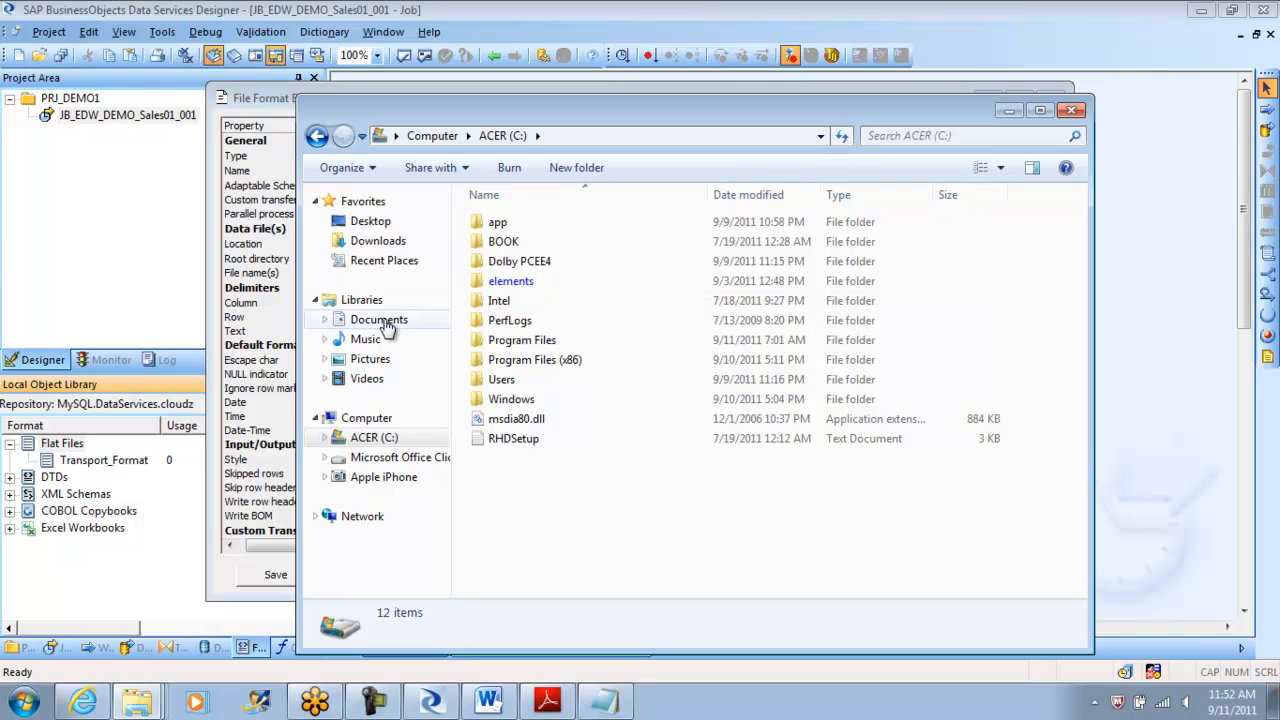
{"action": "left_click", "coordinate": [375, 439]}
{"action": "double_click", "coordinate": [556, 359]}
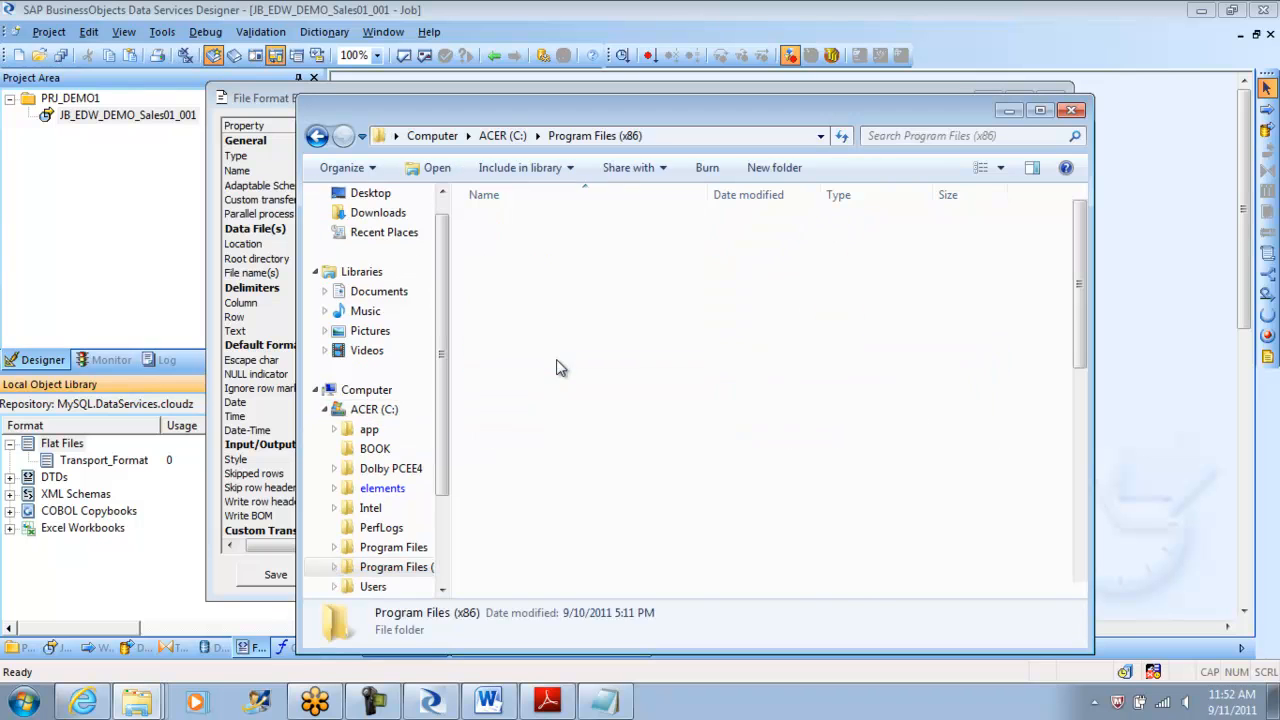
{"action": "double_click", "coordinate": [557, 310]}
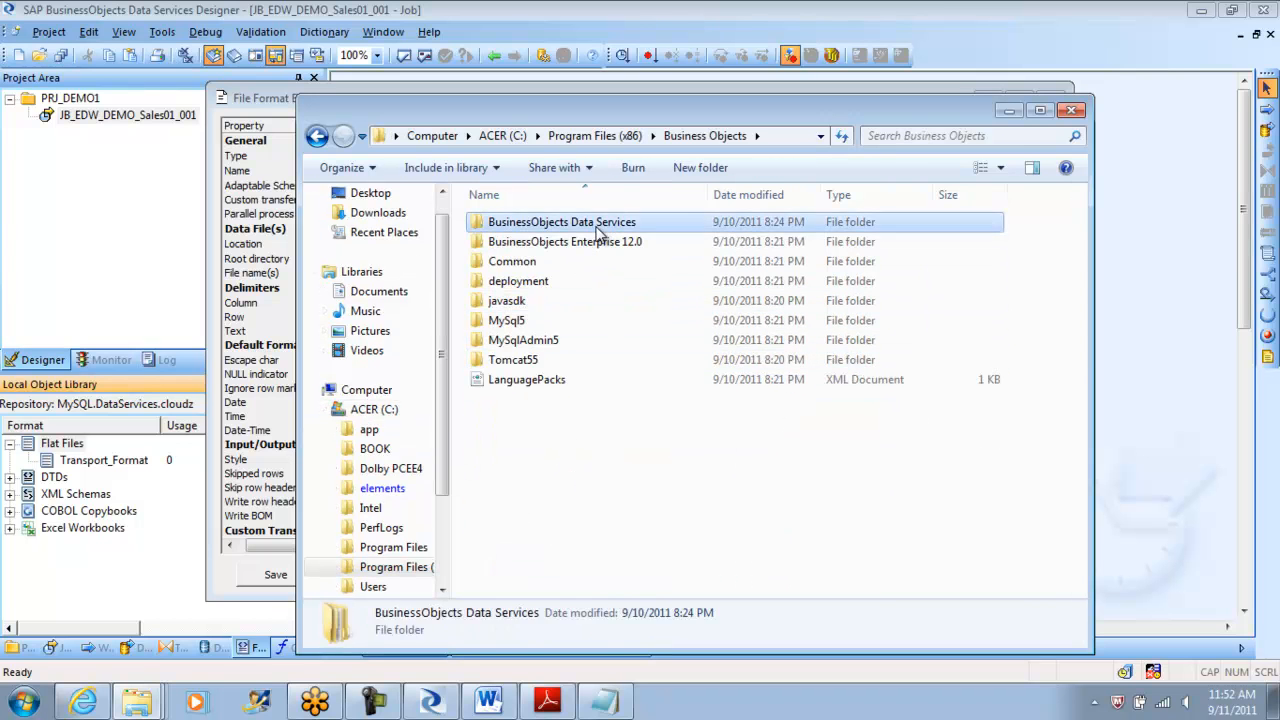
{"action": "double_click", "coordinate": [596, 224]}
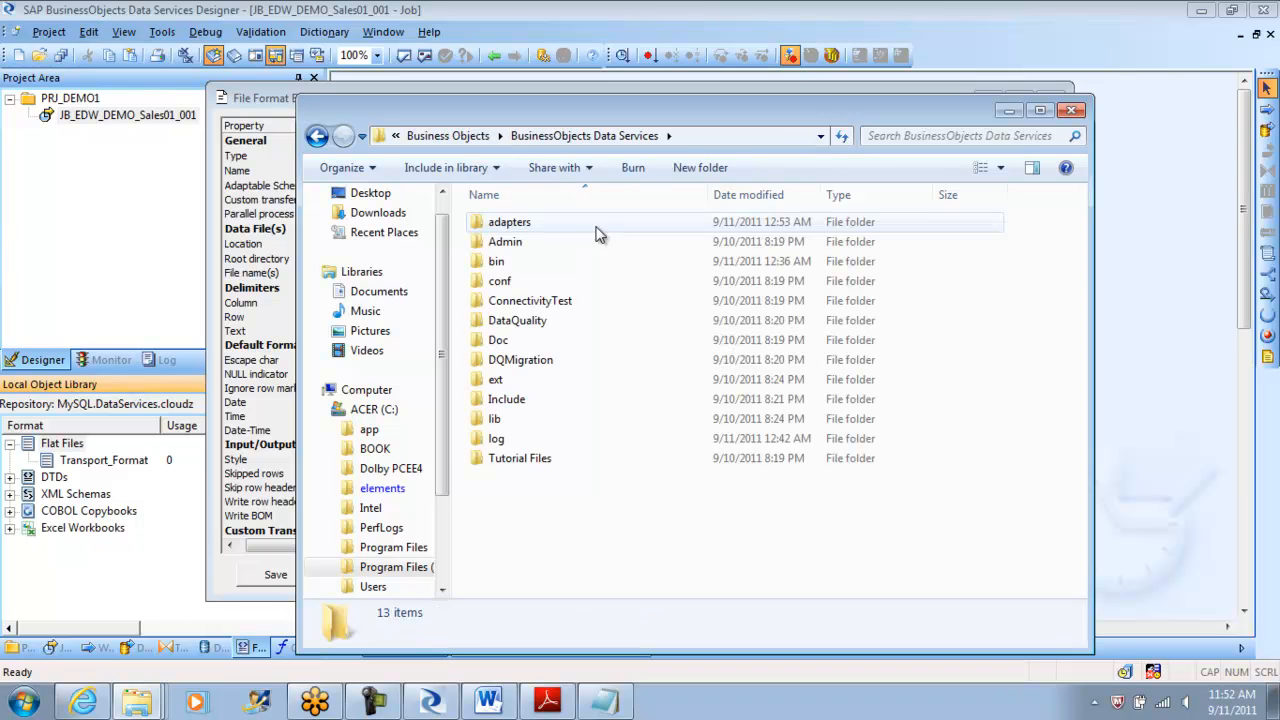
{"action": "double_click", "coordinate": [523, 465]}
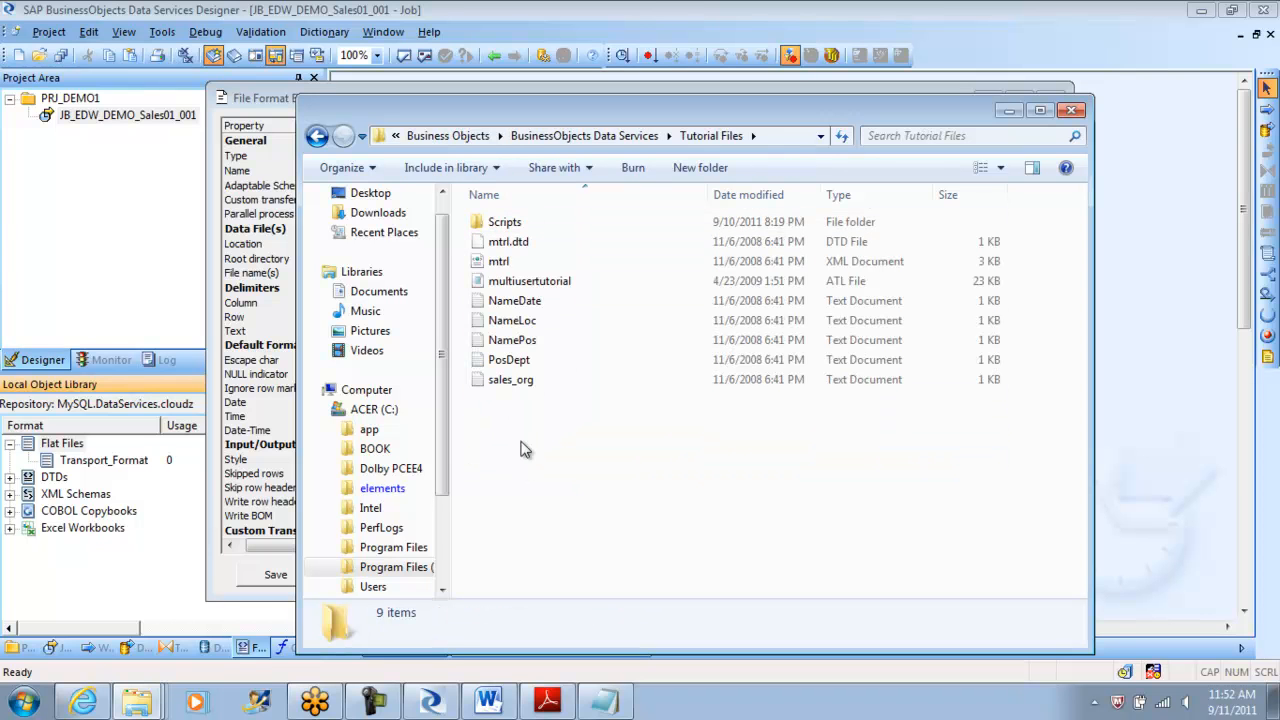
Inspect the tutorial files and read the NameDate, NameLoc and NamePos contents in Notepad.
{"action": "left_click", "coordinate": [527, 321]}
{"action": "left_click", "coordinate": [517, 342]}
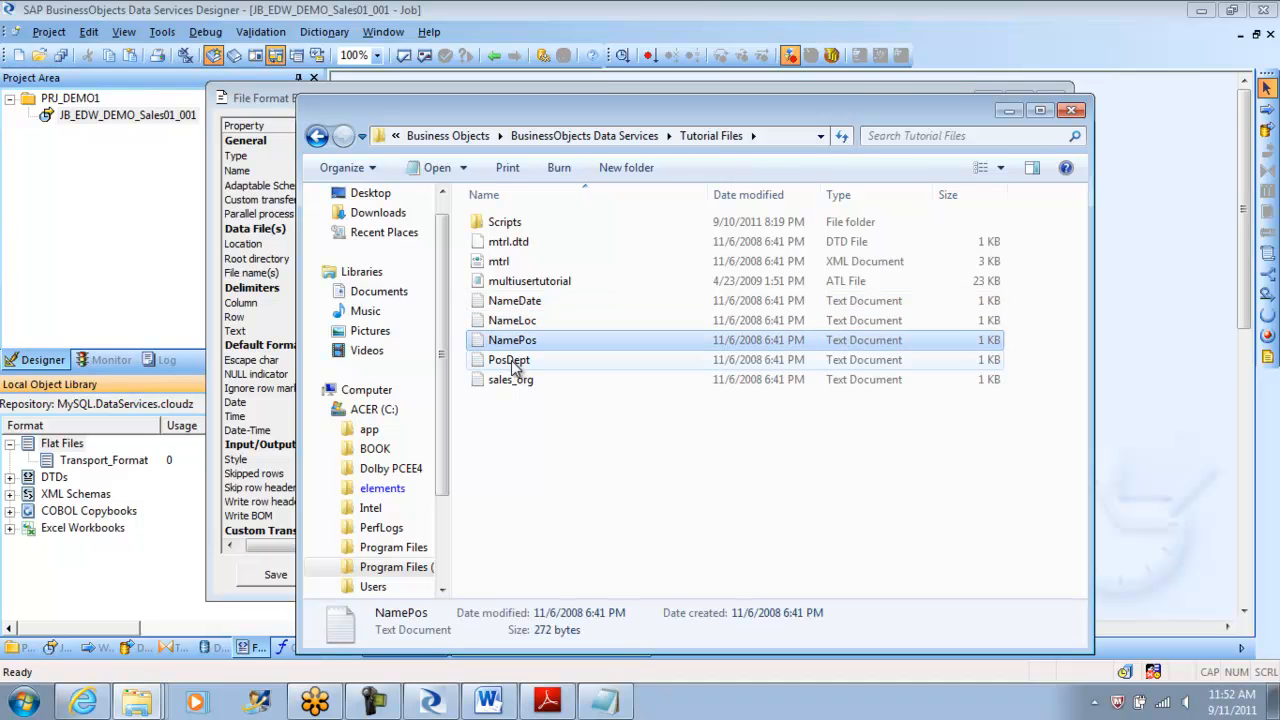
{"action": "left_click", "coordinate": [514, 362]}
{"action": "left_click", "coordinate": [520, 386]}
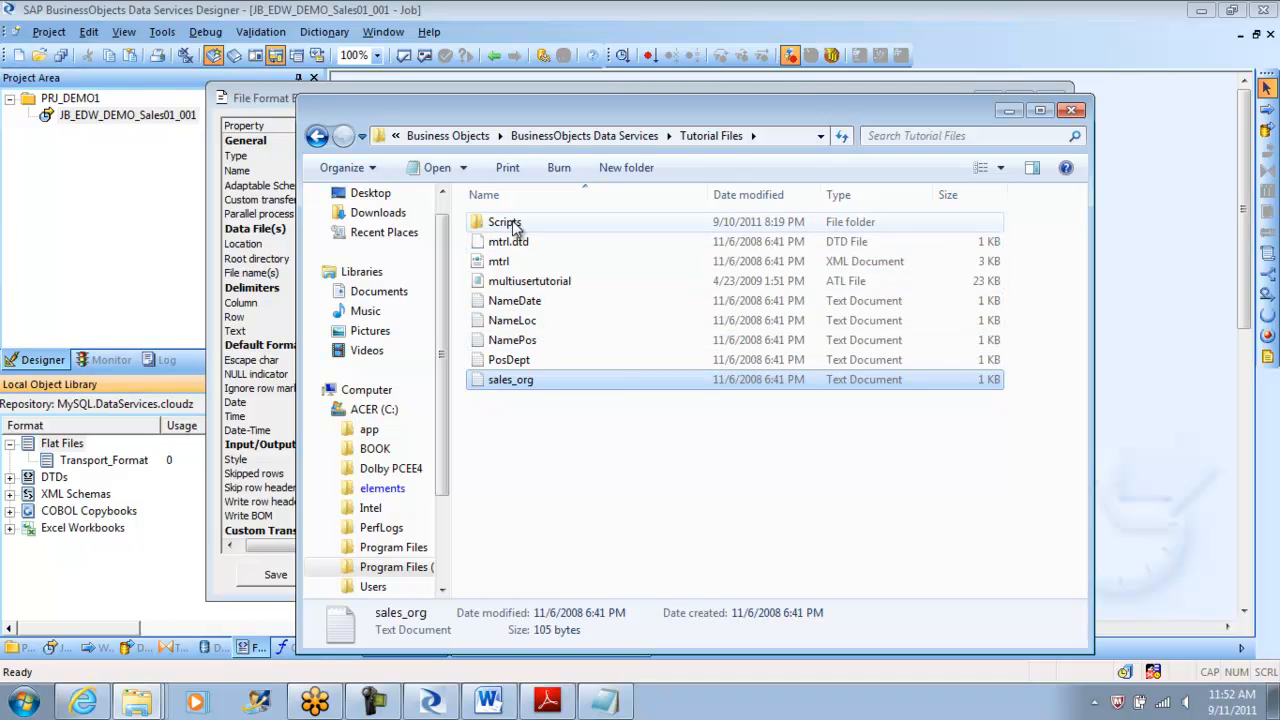
{"action": "double_click", "coordinate": [516, 303]}
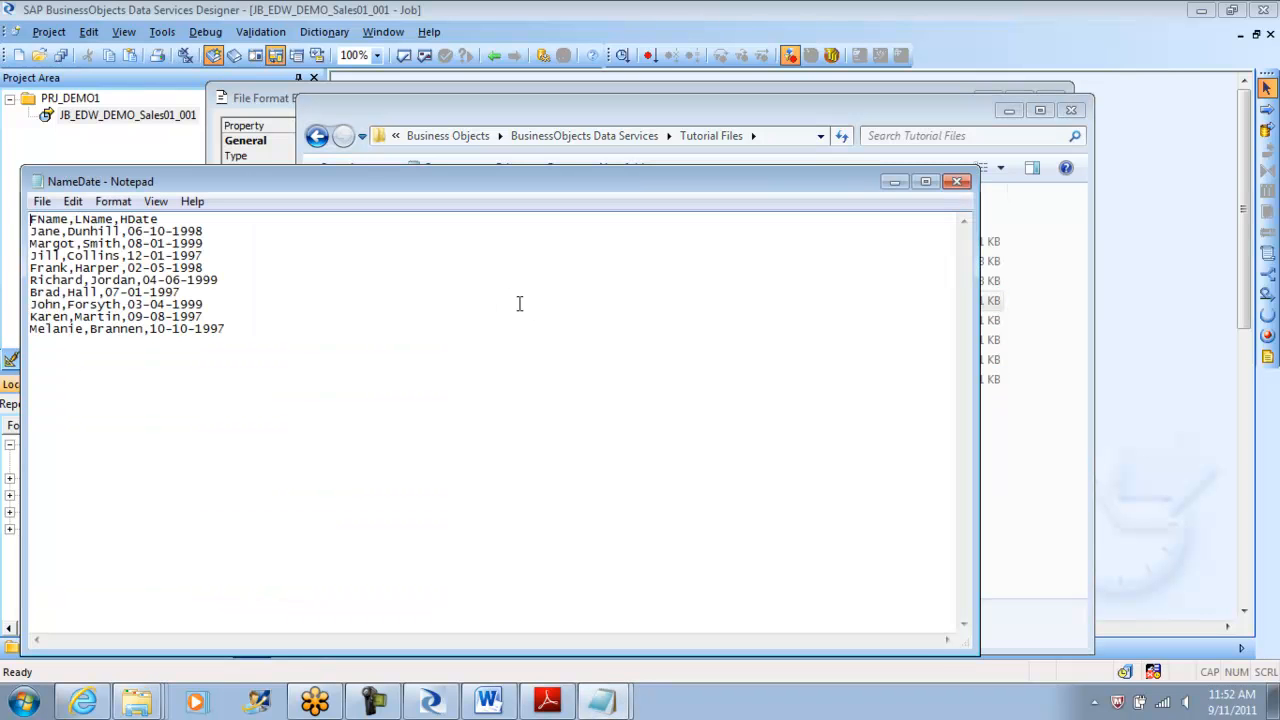
{"action": "left_click", "coordinate": [957, 181]}
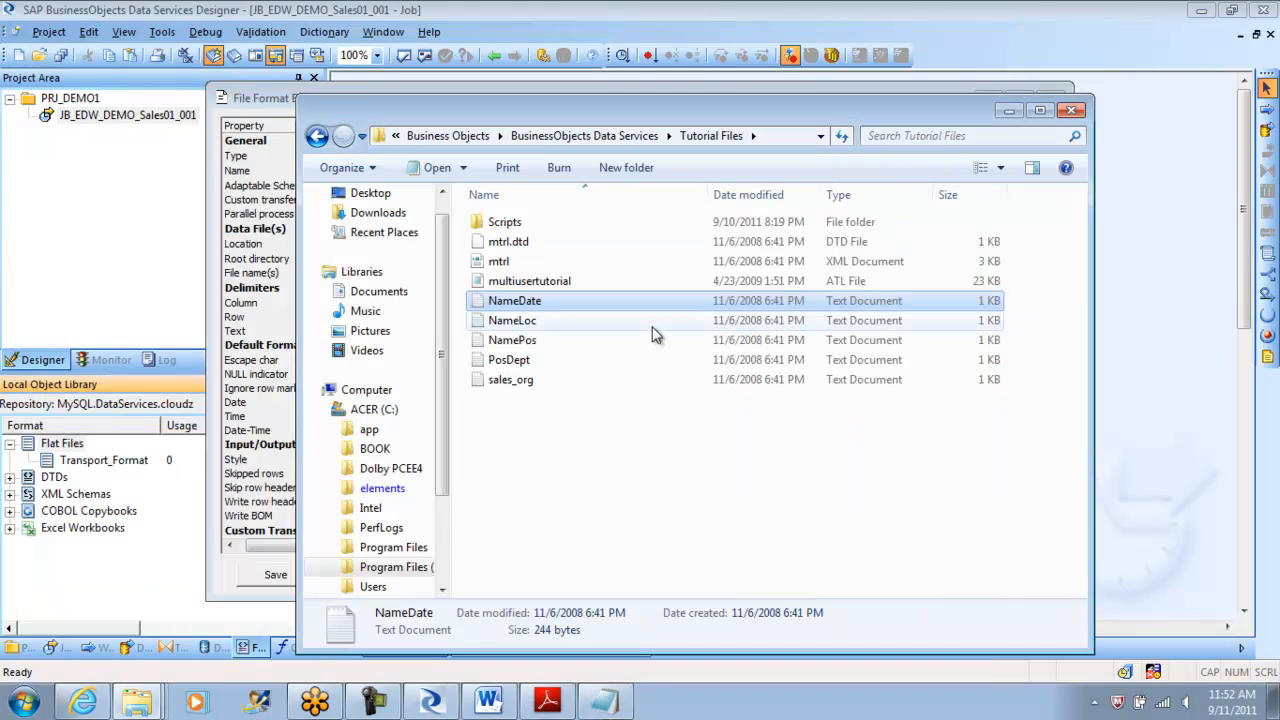
{"action": "double_click", "coordinate": [521, 323]}
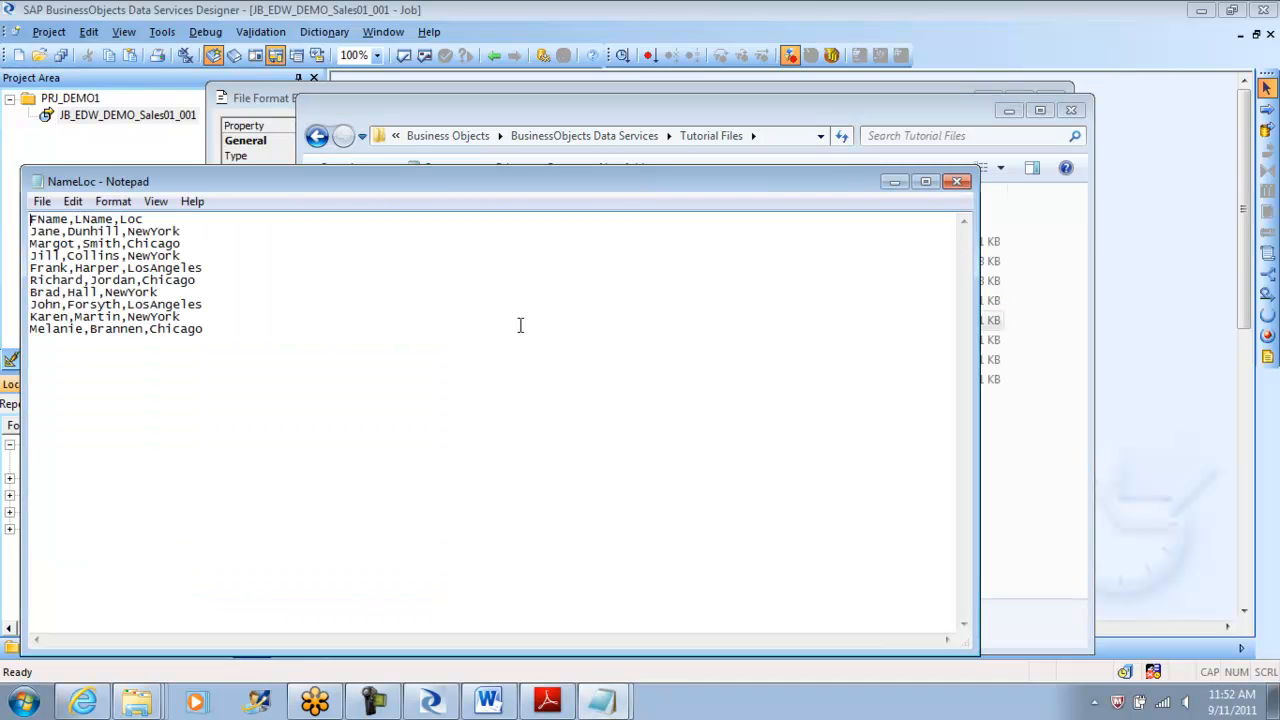
{"action": "left_click", "coordinate": [957, 181]}
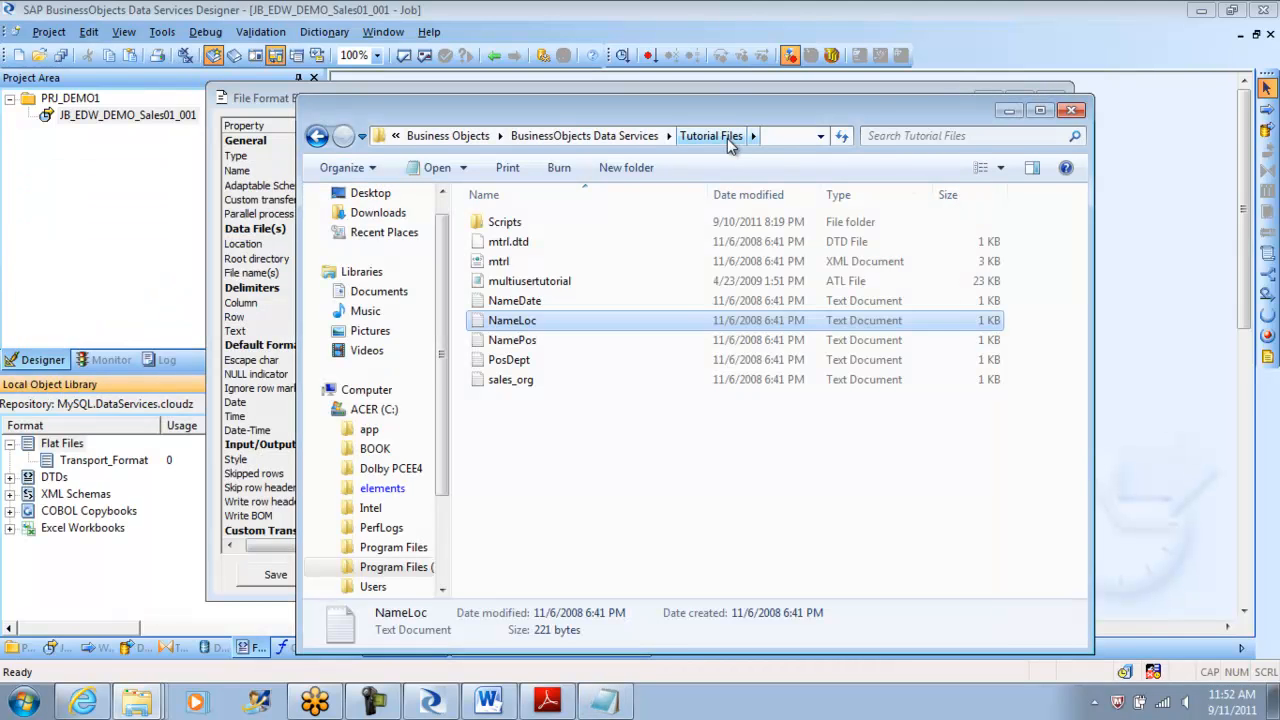
{"action": "double_click", "coordinate": [520, 342]}
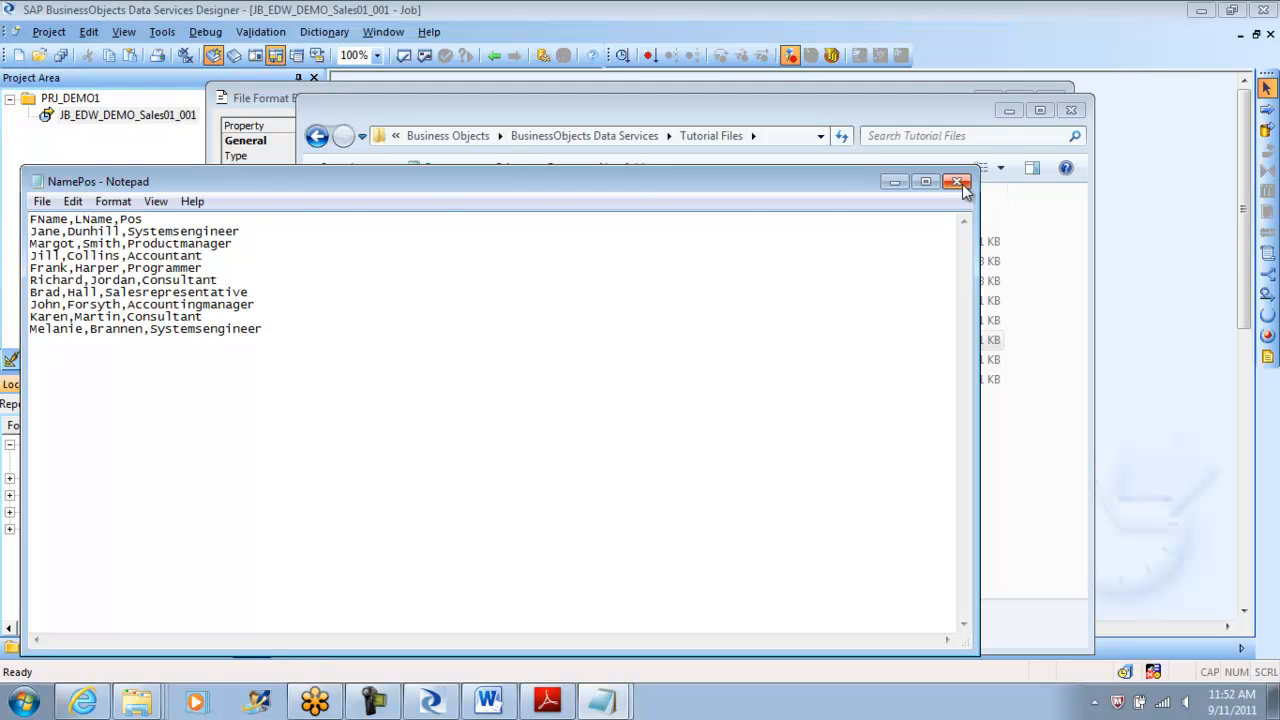
{"action": "left_click", "coordinate": [957, 181]}
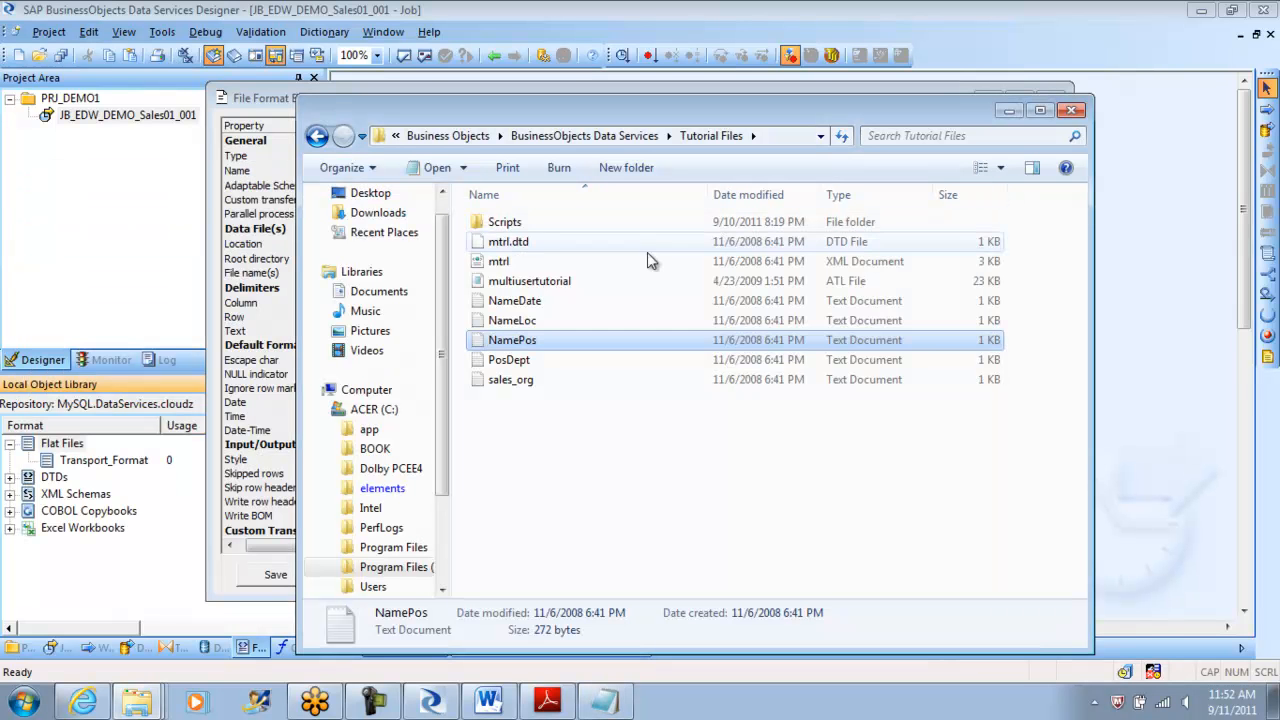
{"action": "left_click", "coordinate": [522, 302]}
Copy NameDate's folder path from its properties and paste it as FF_HERO_HIST's root directory.
{"action": "right_click", "coordinate": [522, 308]}
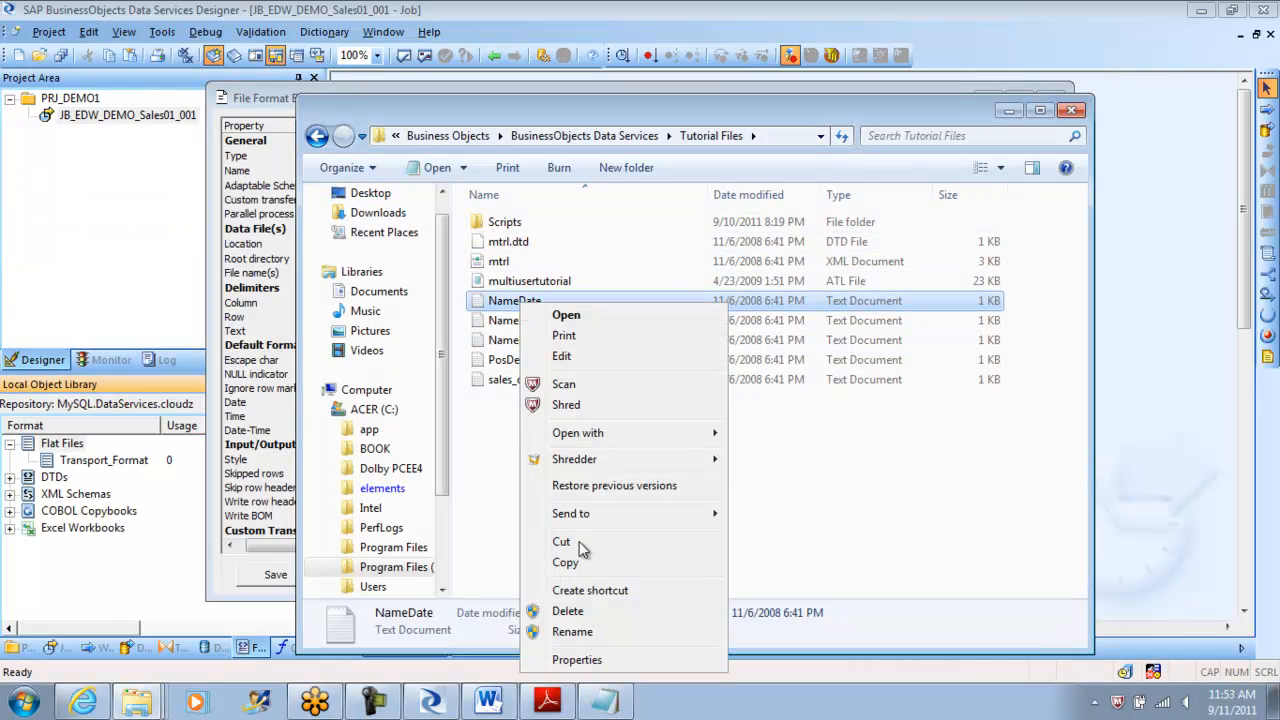
{"action": "left_click", "coordinate": [588, 662]}
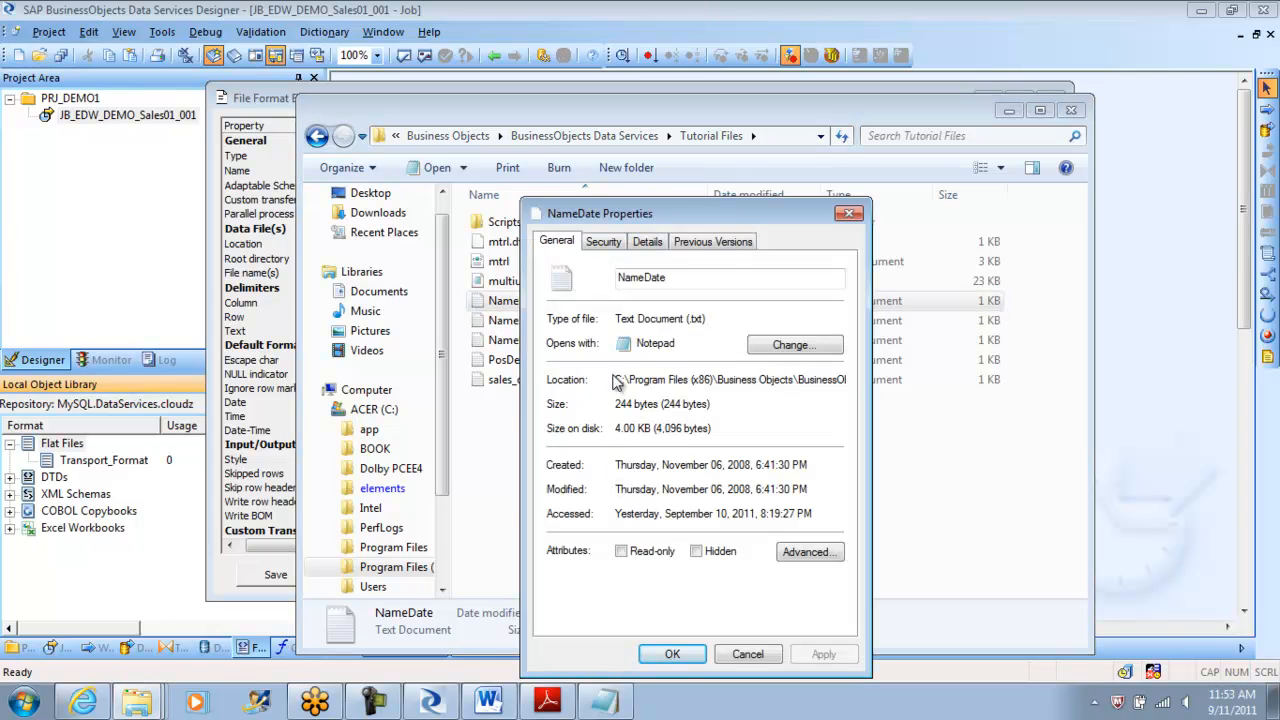
{"action": "left_click_drag", "start_coordinate": [615, 382], "coordinate": [860, 383]}
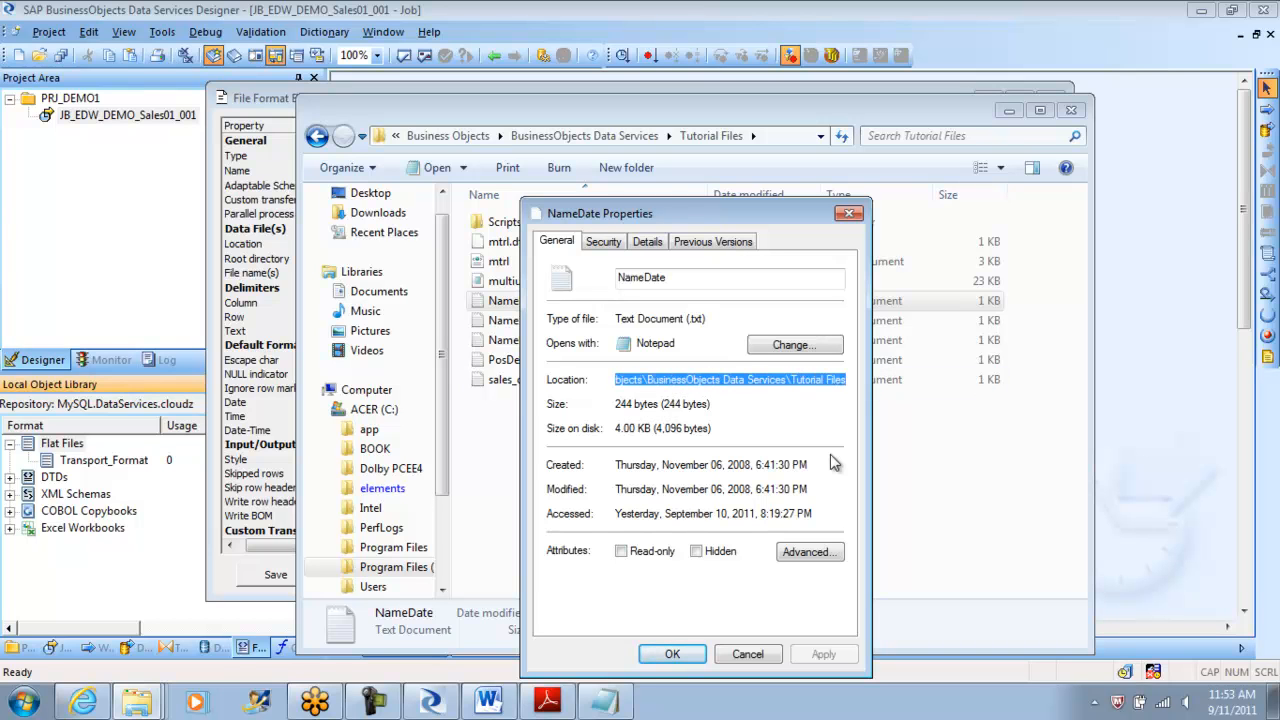
{"action": "left_click", "coordinate": [431, 703]}
{"action": "key", "text": "ctrl+v"}
{"action": "left_click", "coordinate": [440, 273]}
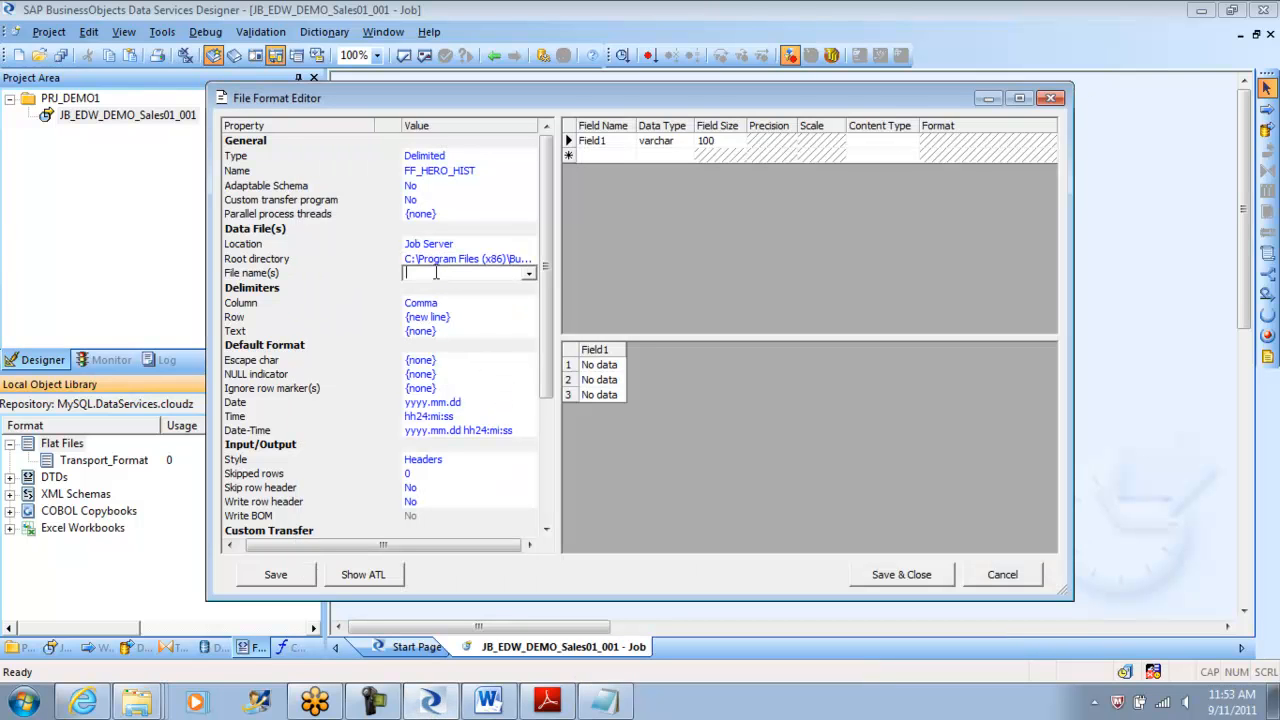
Close the Notepad script, then copy the file name NameDate from its Properties dialog.
{"action": "left_click", "coordinate": [604, 701]}
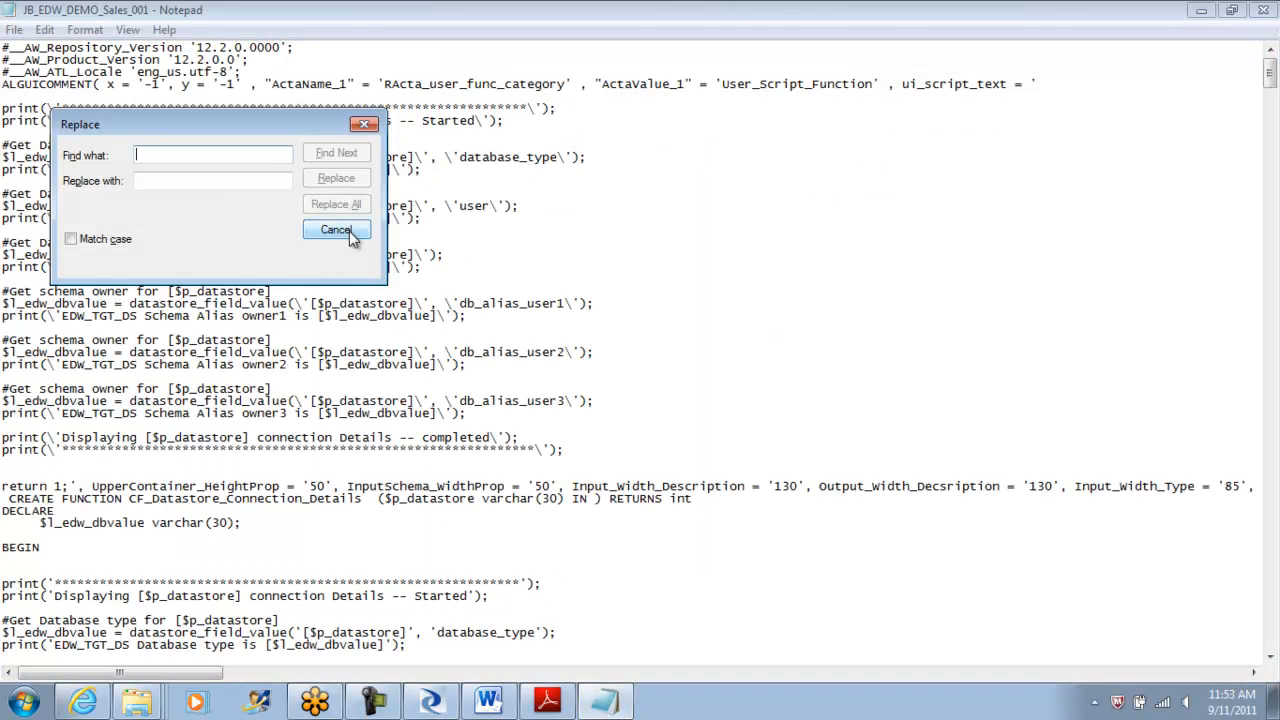
{"action": "left_click", "coordinate": [336, 230]}
{"action": "left_click", "coordinate": [1262, 10]}
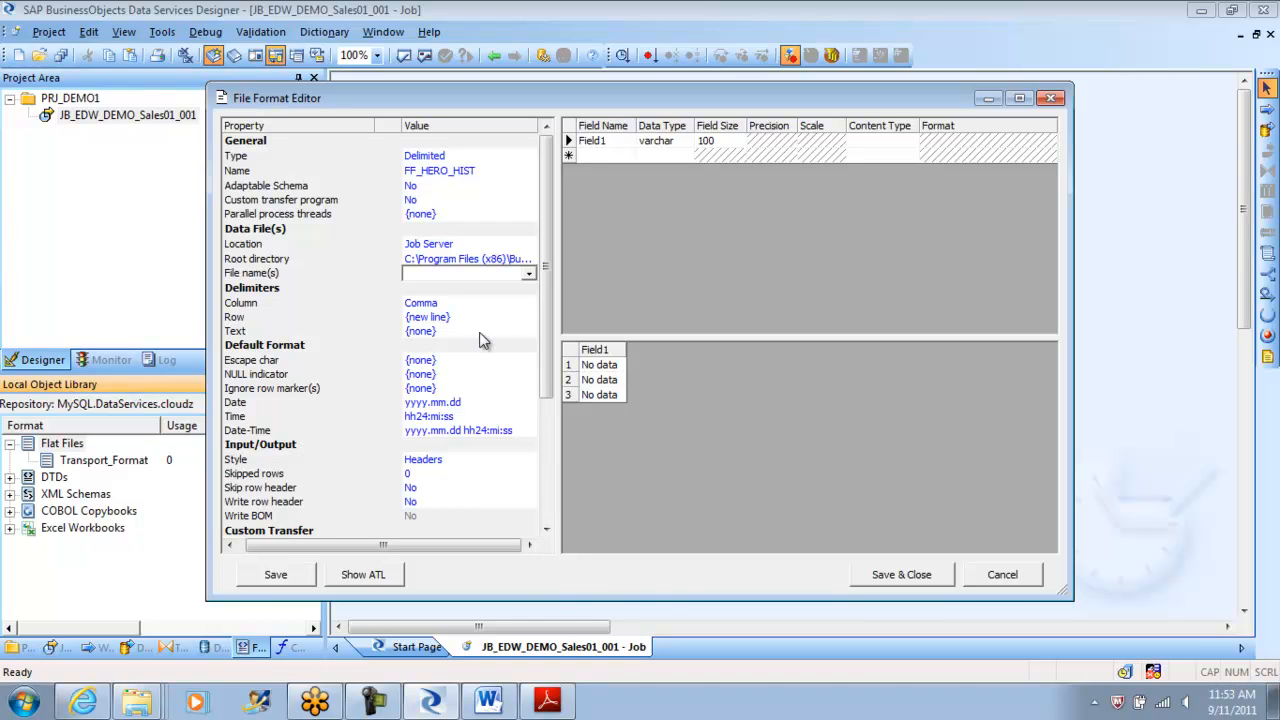
{"action": "left_click", "coordinate": [146, 700]}
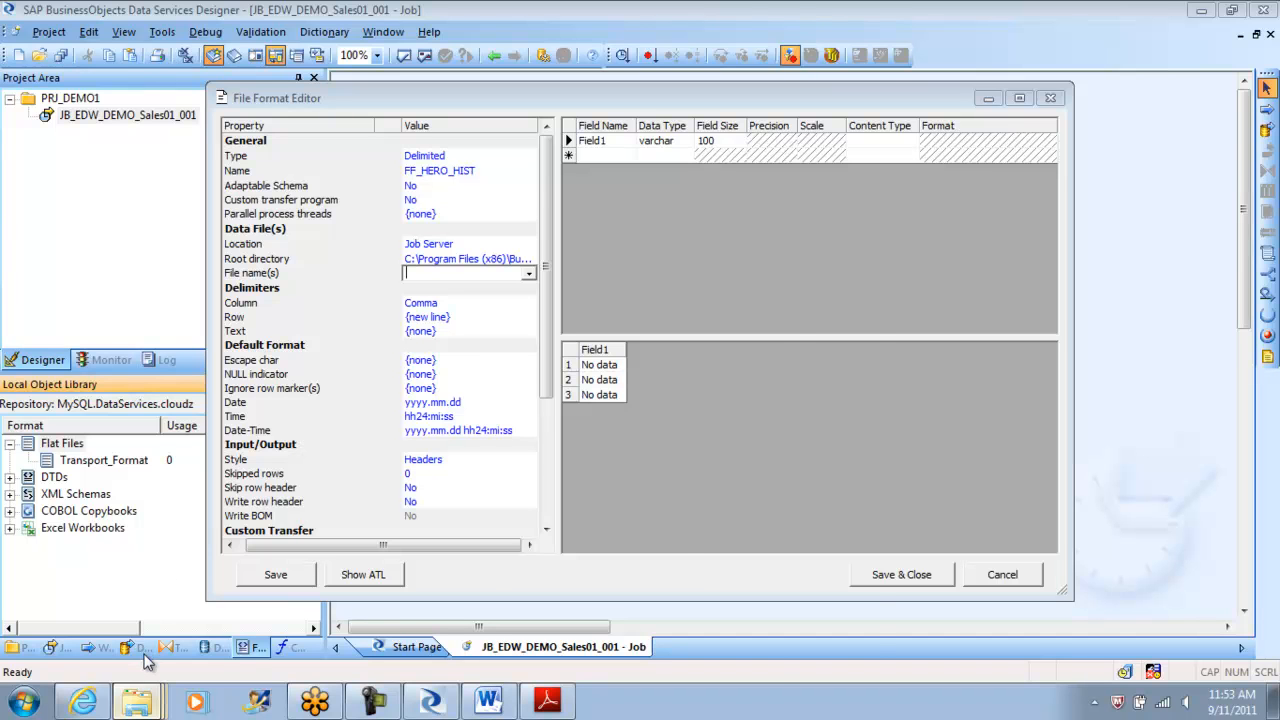
{"action": "left_click", "coordinate": [137, 700]}
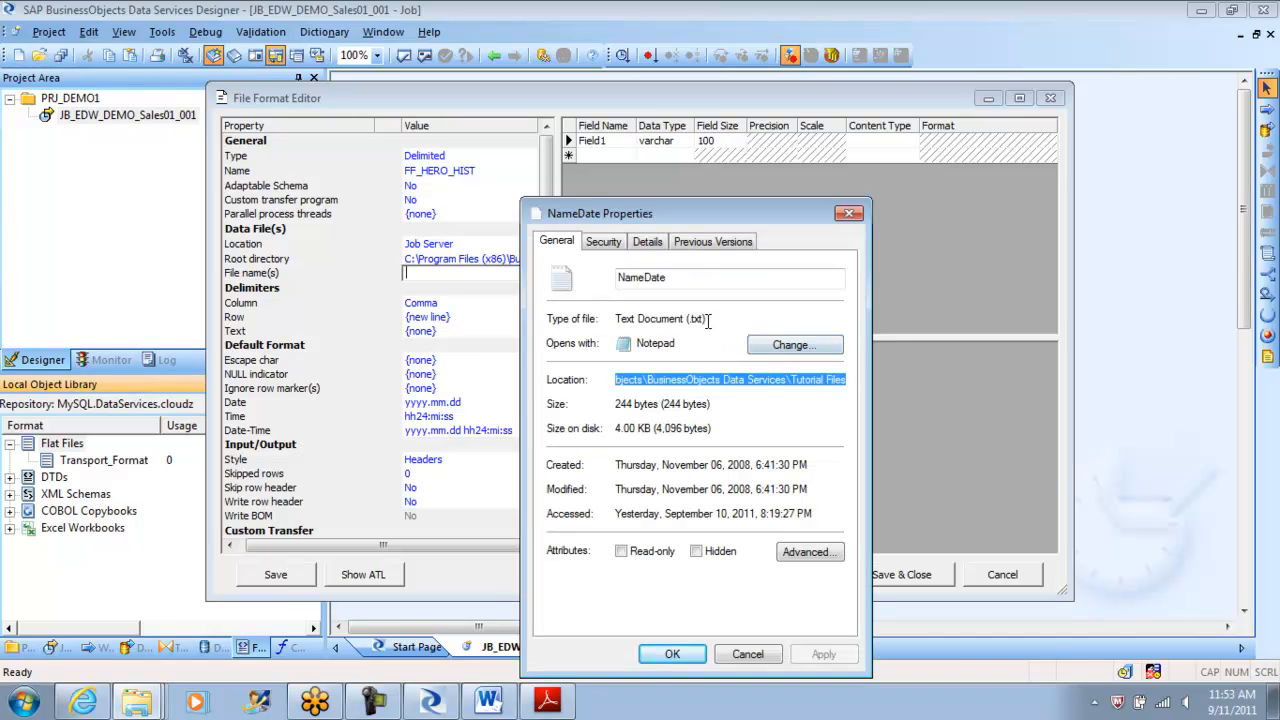
{"action": "double_click", "coordinate": [676, 280]}
{"action": "key", "text": "ctrl+c"}
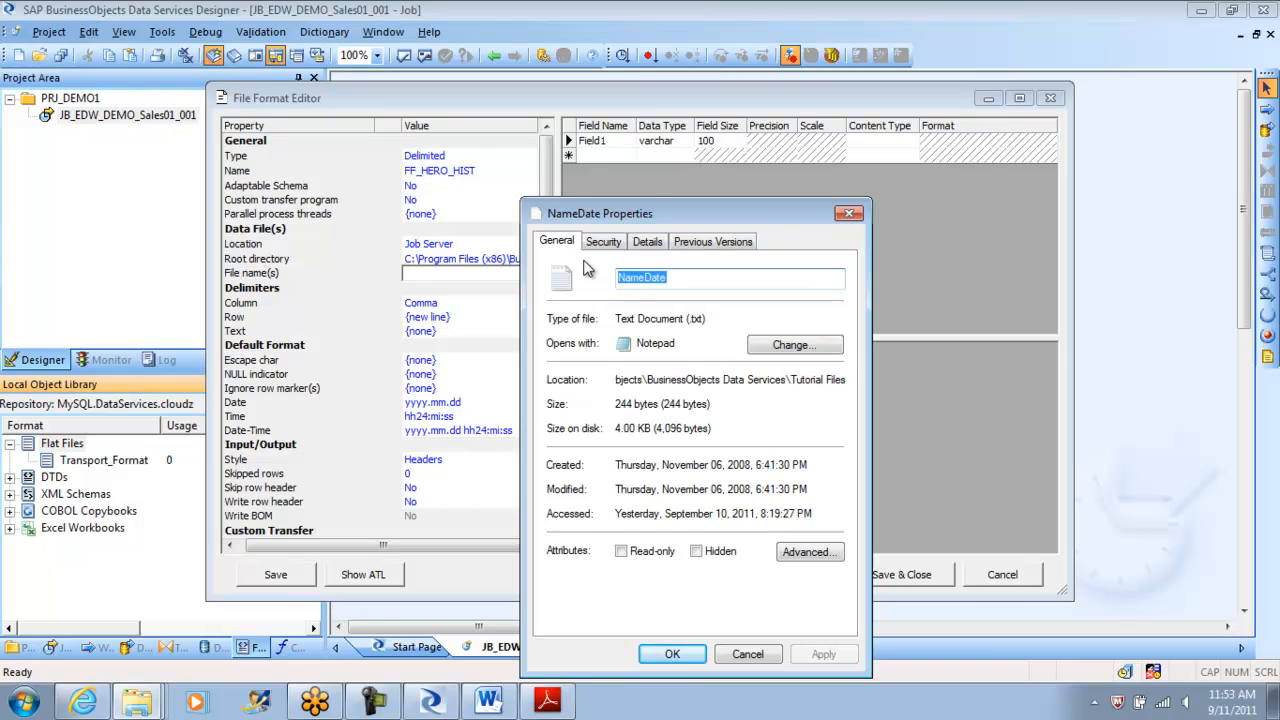
{"action": "left_click", "coordinate": [748, 655]}
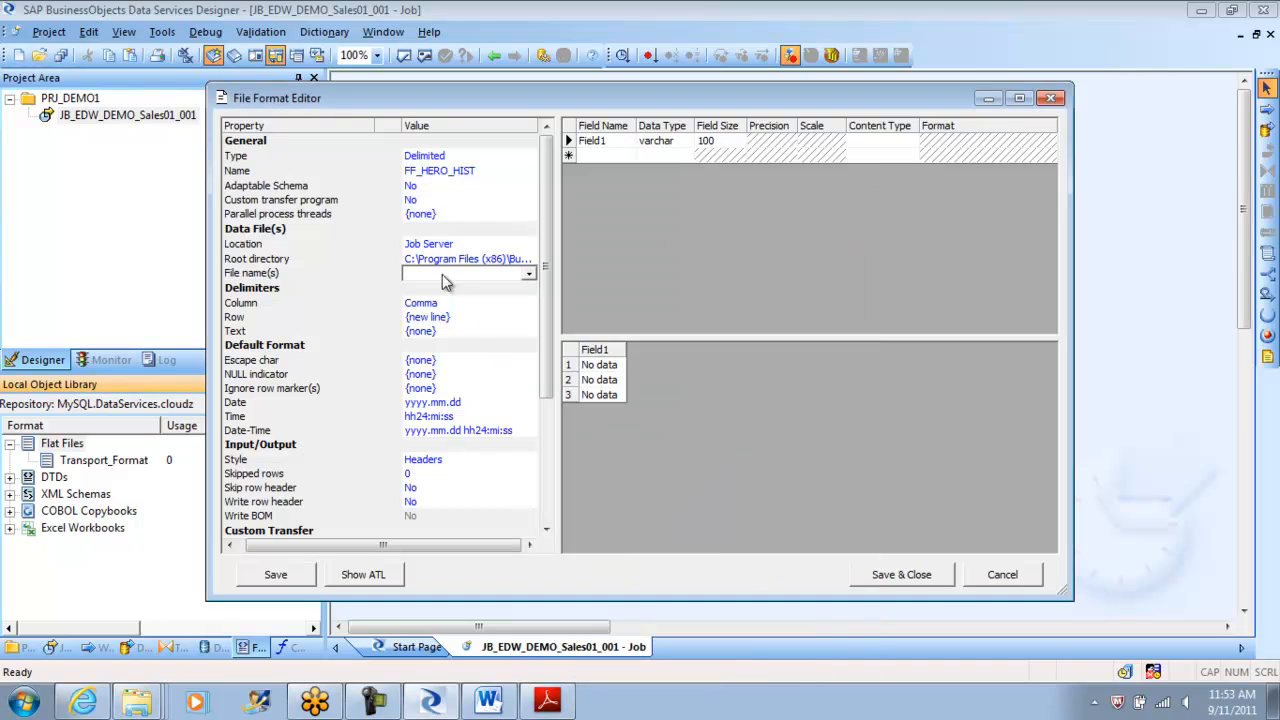
Set the file name to NameDate.txt, overwrite the schema, and keep the Comma column delimiter.
{"action": "key", "text": "ctrl+v"}
{"action": "type", "text": ".txt"}
{"action": "key", "text": "Return"}
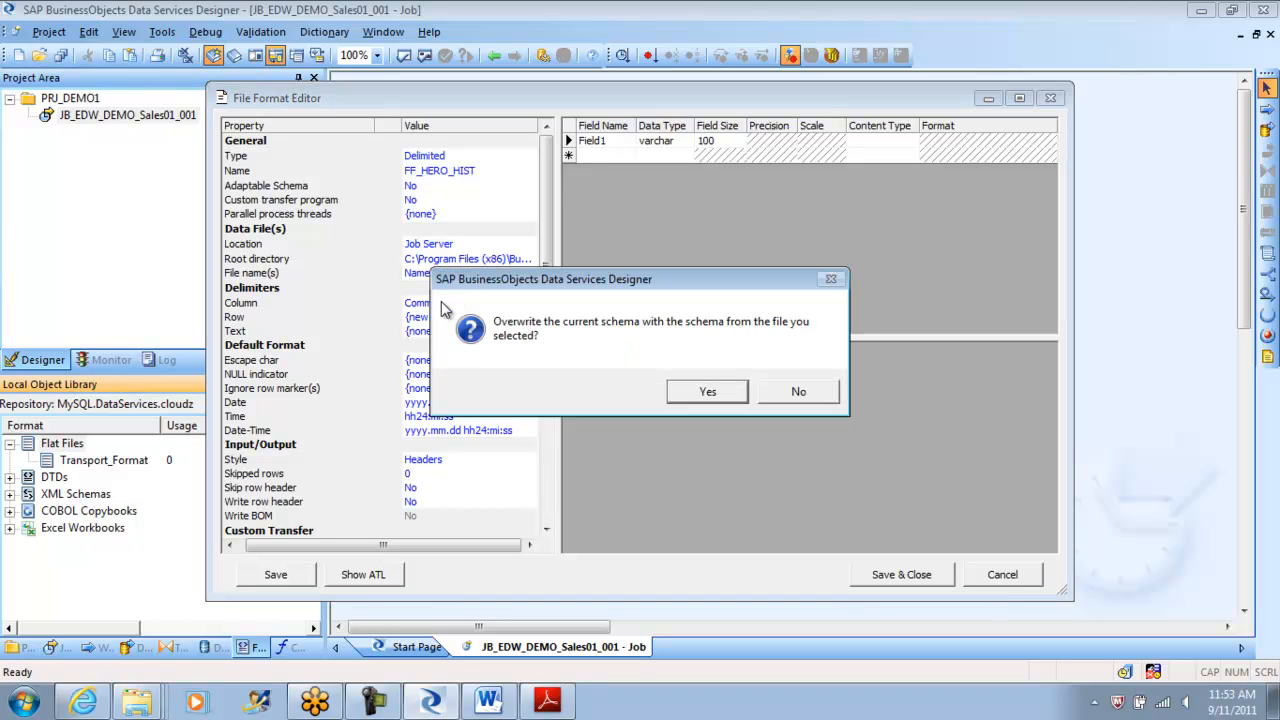
{"action": "left_click", "coordinate": [707, 392]}
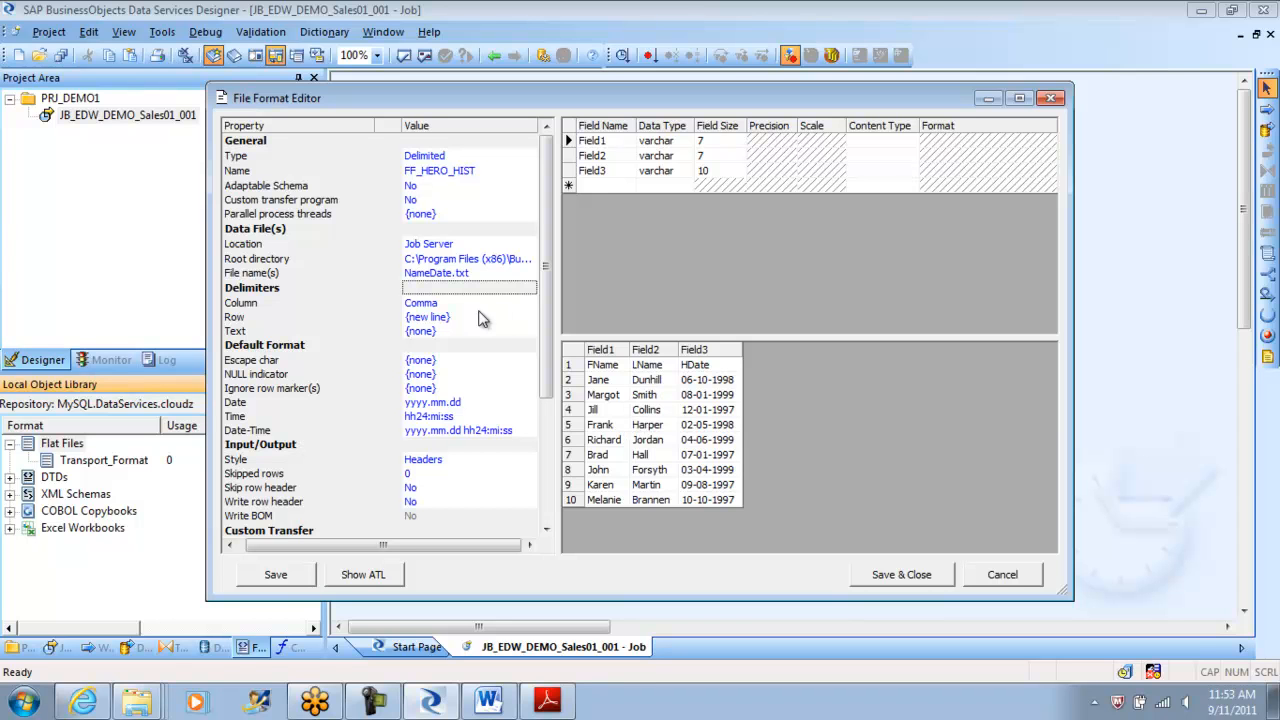
{"action": "left_click", "coordinate": [448, 302]}
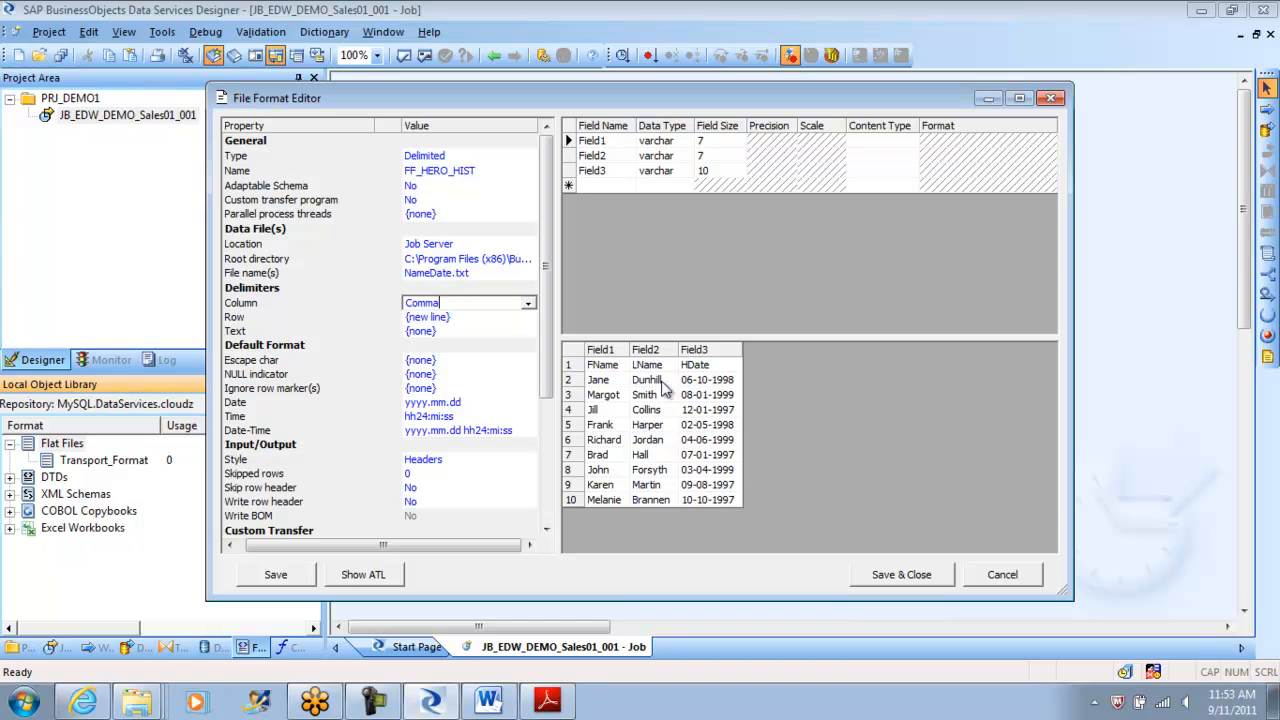
{"action": "left_click", "coordinate": [602, 370]}
{"action": "left_click", "coordinate": [655, 370]}
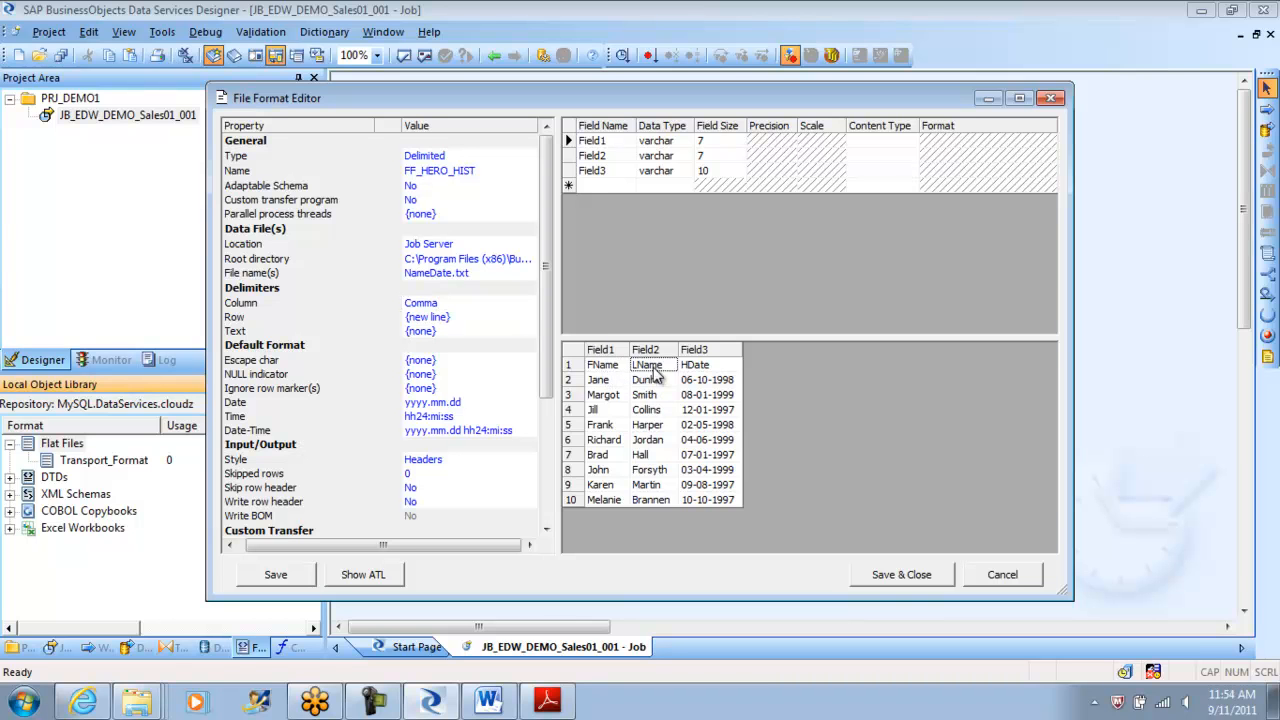
{"action": "left_click", "coordinate": [707, 370]}
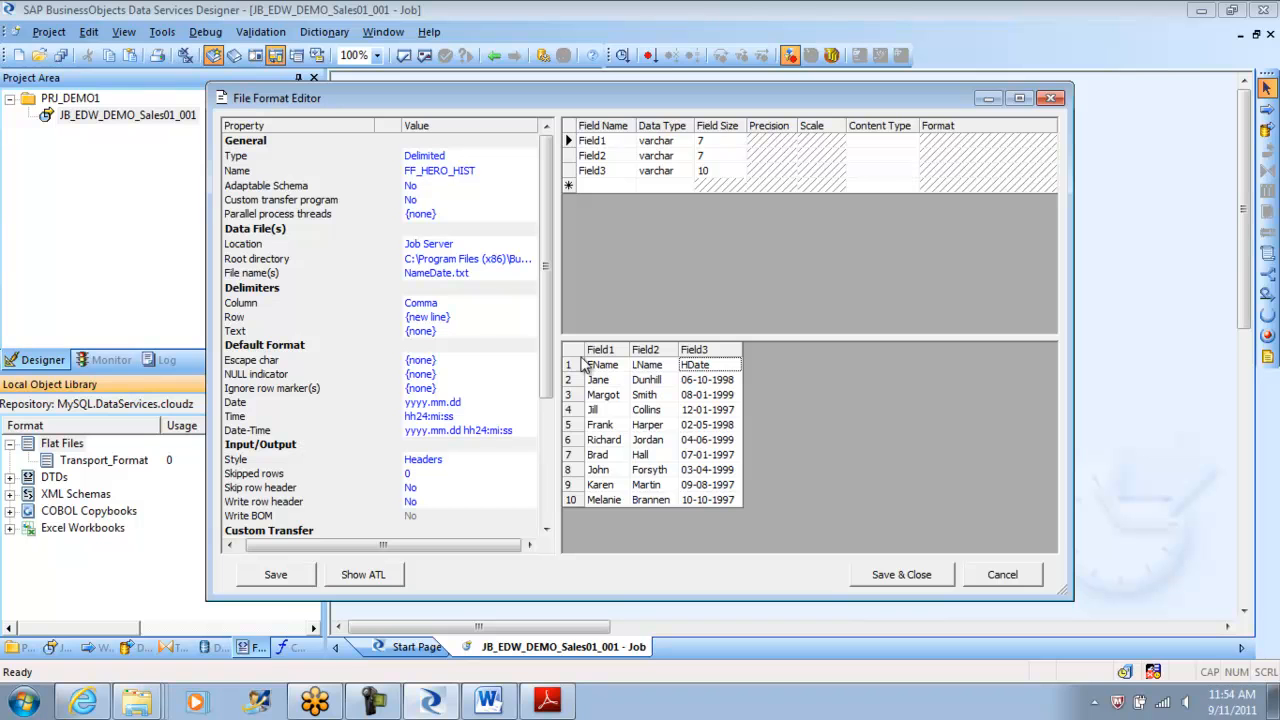
Set Write row header and Skip row header to Yes, rebuild the schema with FName, LName, HDate, and save.
{"action": "left_click_drag", "start_coordinate": [548, 355], "coordinate": [548, 440]}
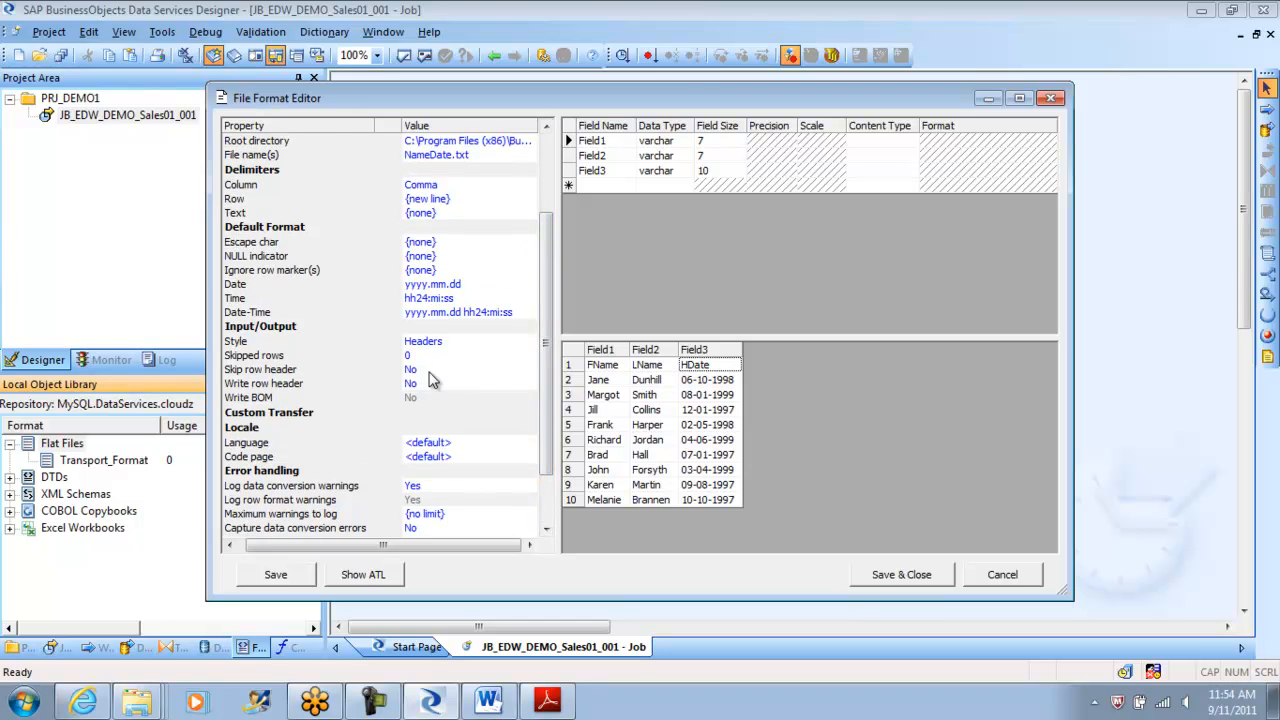
{"action": "left_click", "coordinate": [412, 384]}
{"action": "left_click", "coordinate": [432, 389]}
{"action": "left_click", "coordinate": [428, 400]}
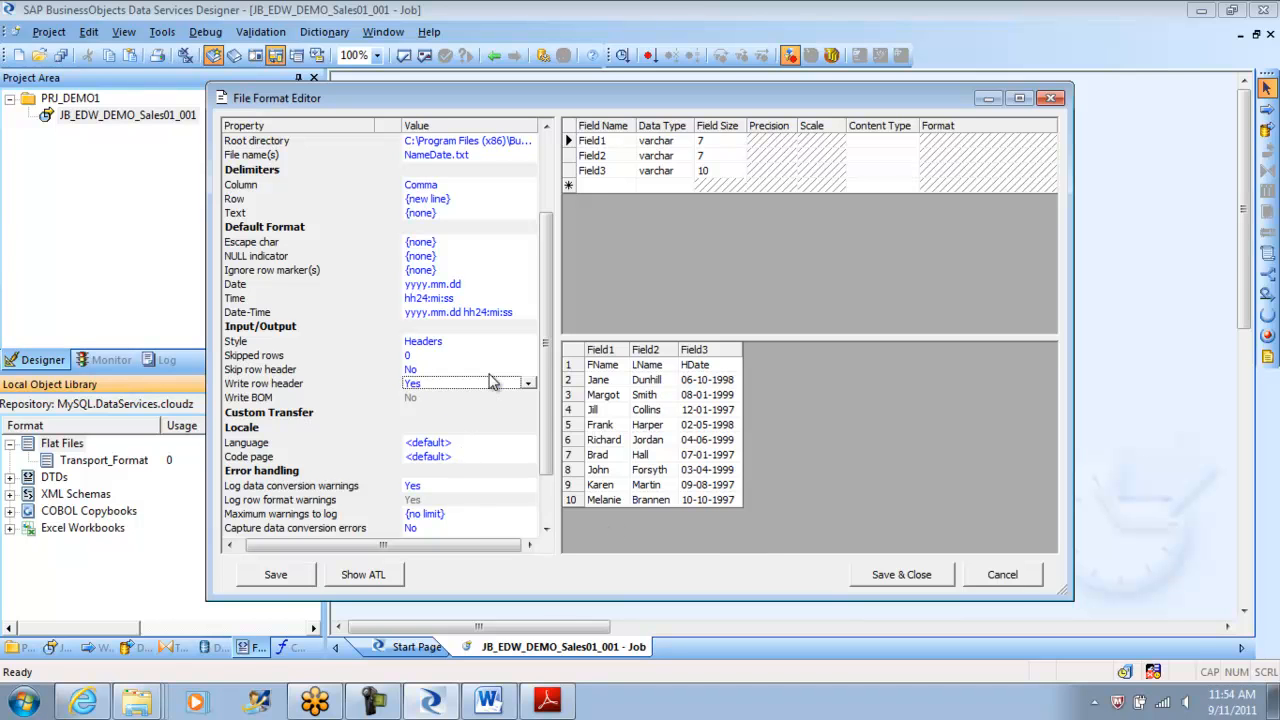
{"action": "left_click", "coordinate": [450, 343]}
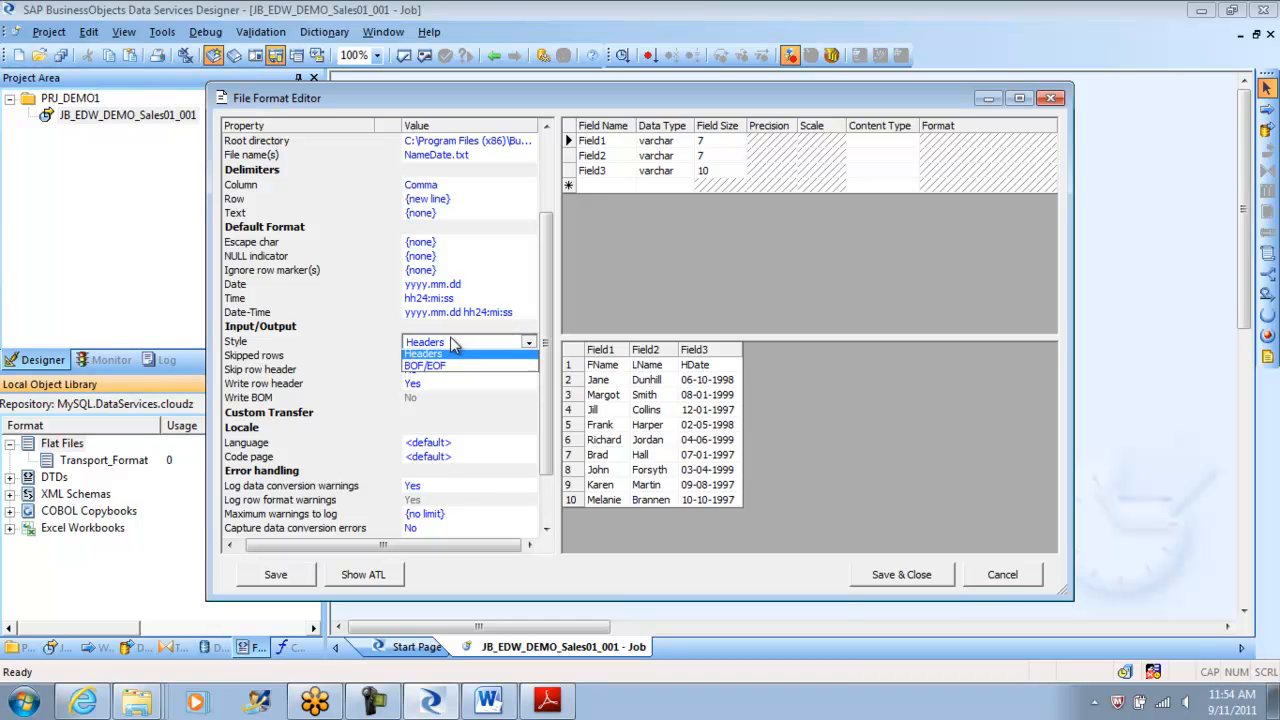
{"action": "left_click", "coordinate": [450, 343]}
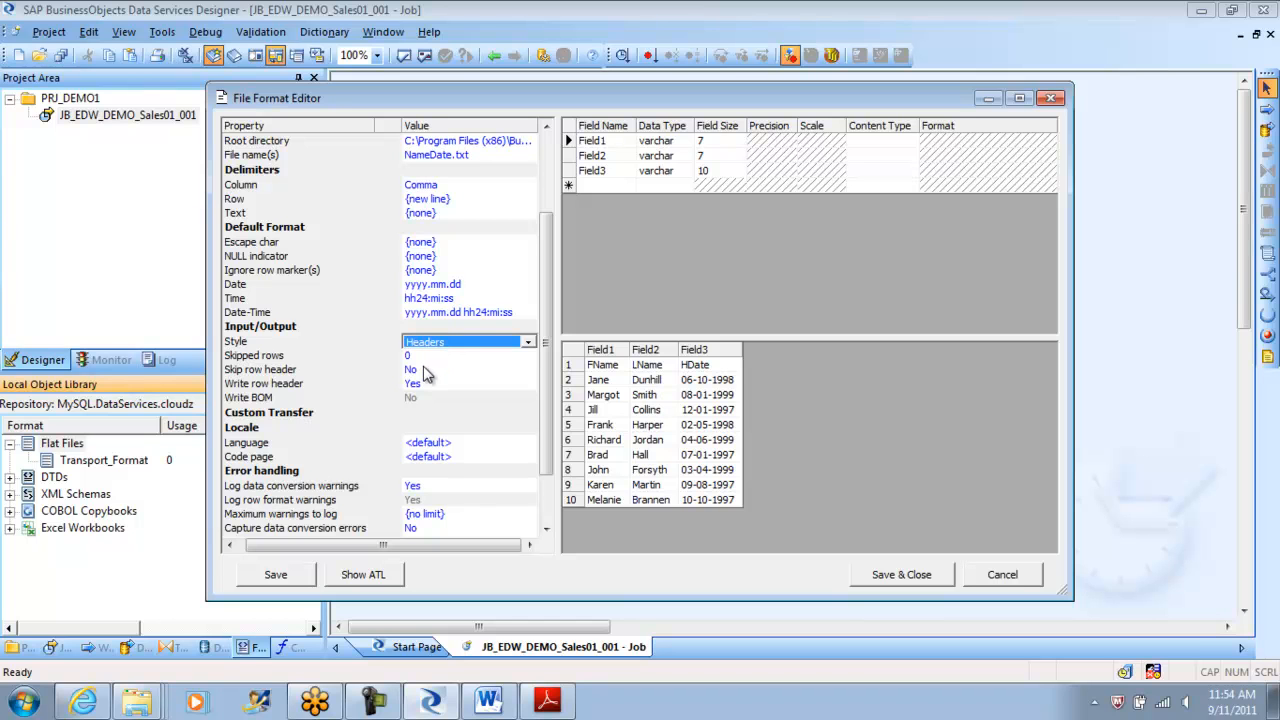
{"action": "left_click", "coordinate": [423, 370]}
{"action": "left_click", "coordinate": [425, 393]}
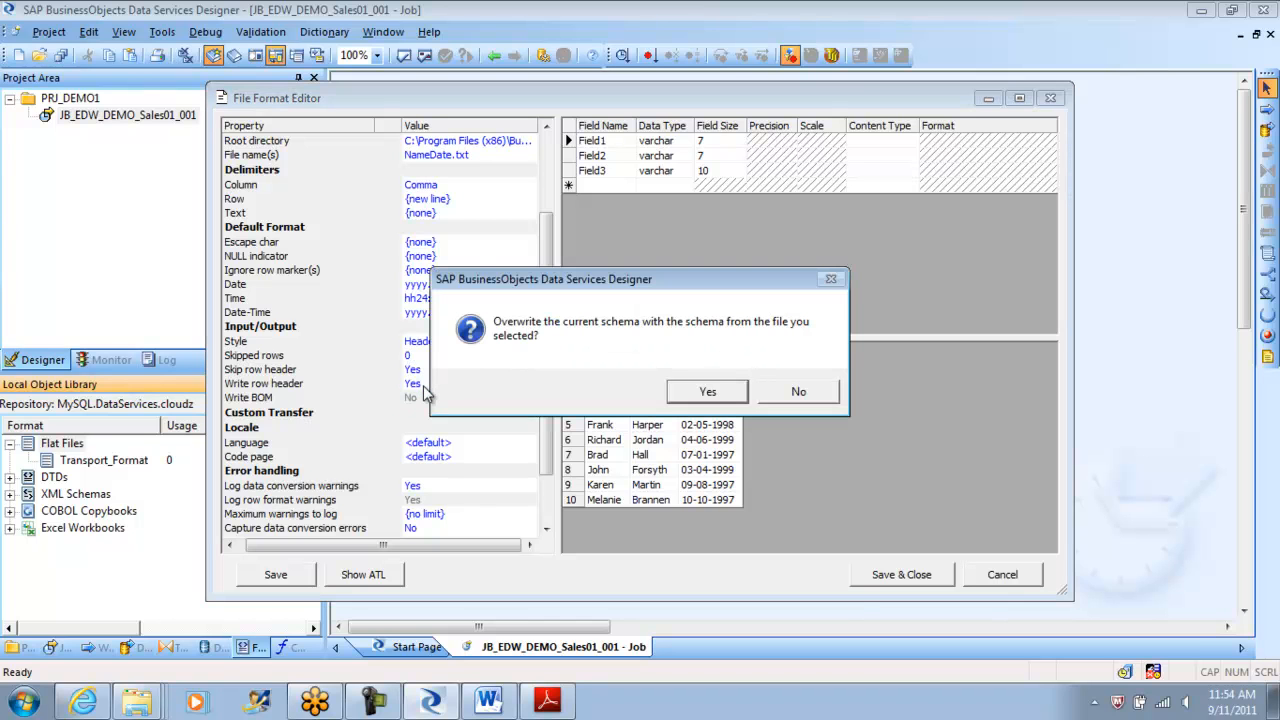
{"action": "left_click", "coordinate": [707, 392]}
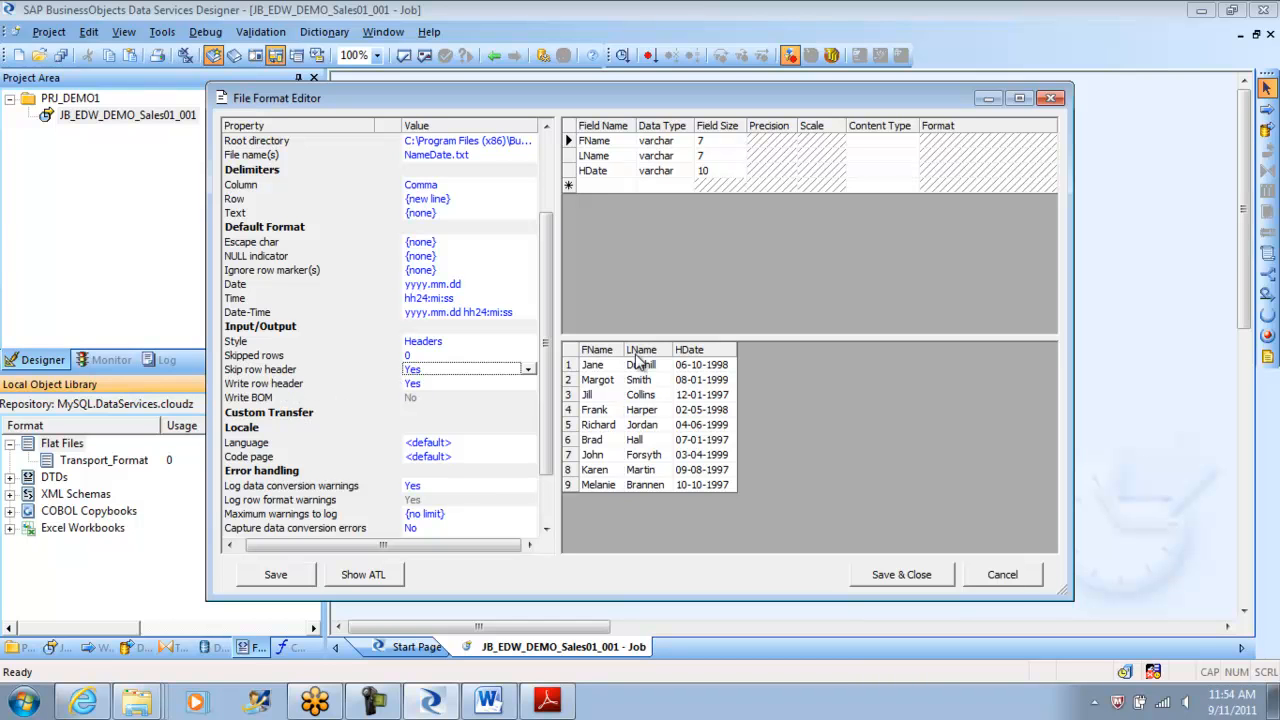
{"action": "left_click", "coordinate": [898, 575]}
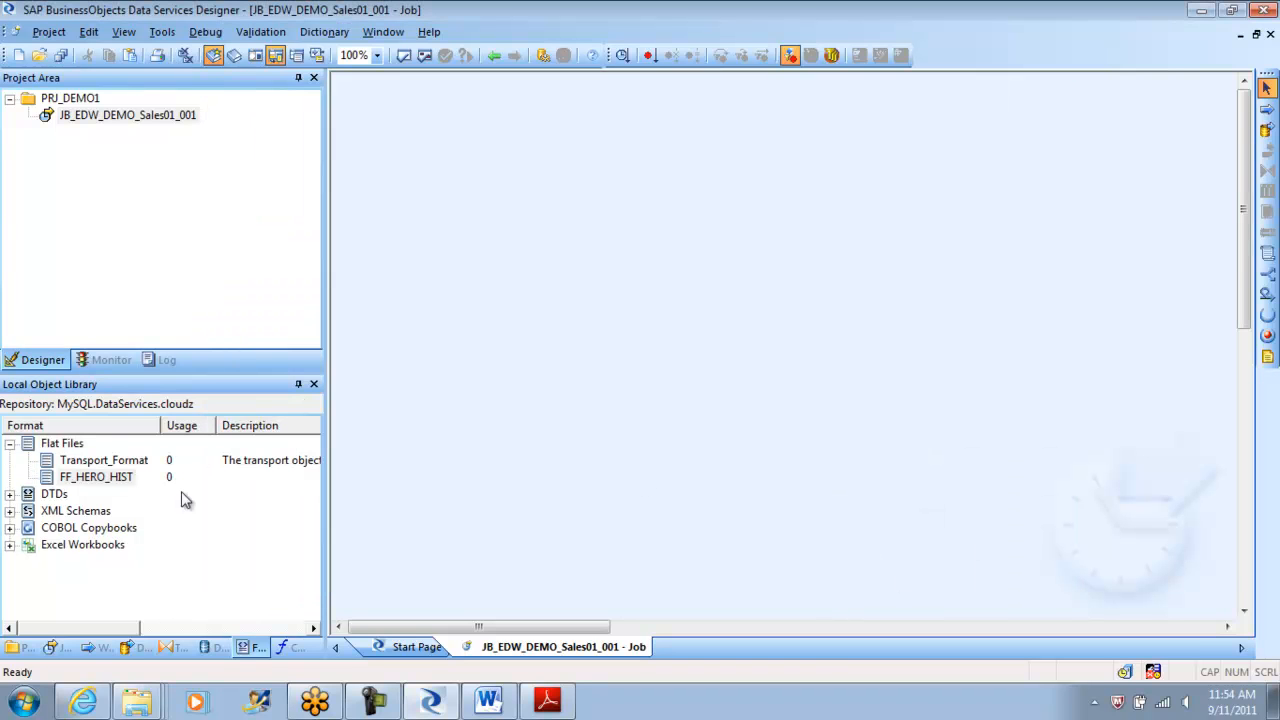
Place a new data flow named DF_DEMO_HEROS_HISTORY on the JB_EDW_DEMO_Sales01_001 job canvas.
{"action": "left_click", "coordinate": [90, 478]}
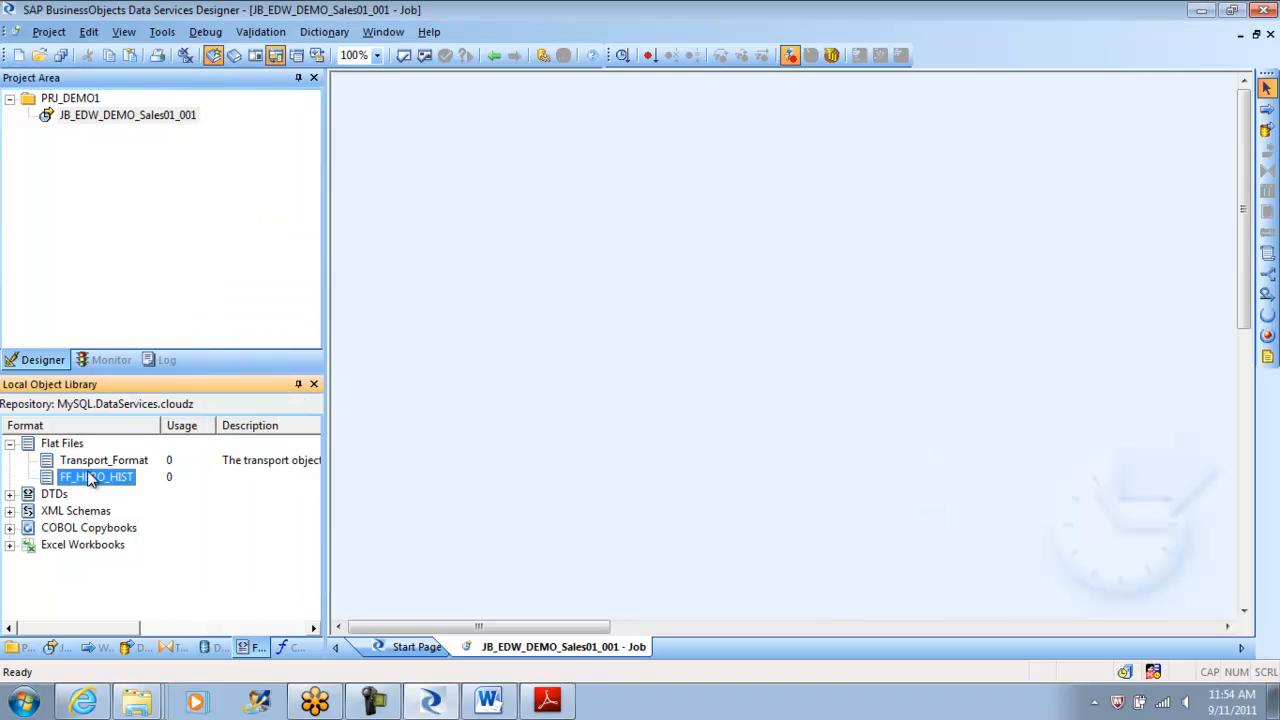
{"action": "left_click_drag", "start_coordinate": [90, 478], "coordinate": [465, 208]}
{"action": "left_click_drag", "start_coordinate": [102, 475], "coordinate": [479, 315]}
{"action": "left_click", "coordinate": [1267, 130]}
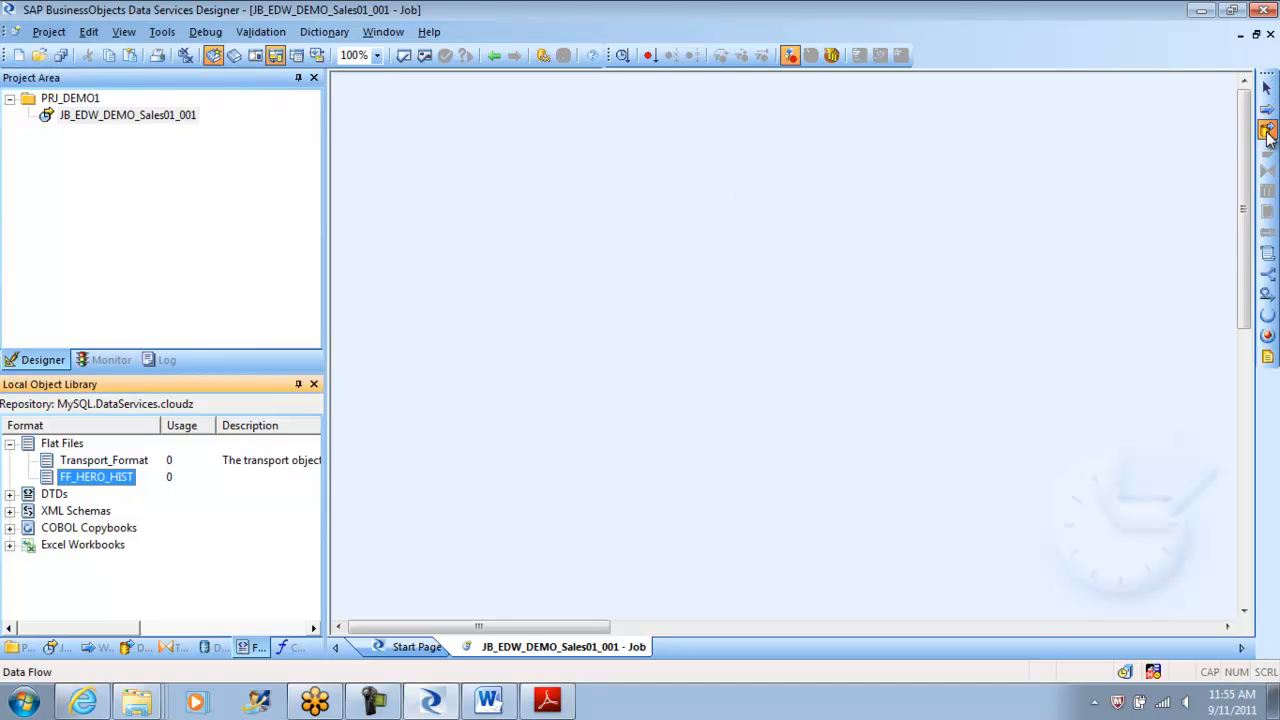
{"action": "left_click", "coordinate": [648, 210]}
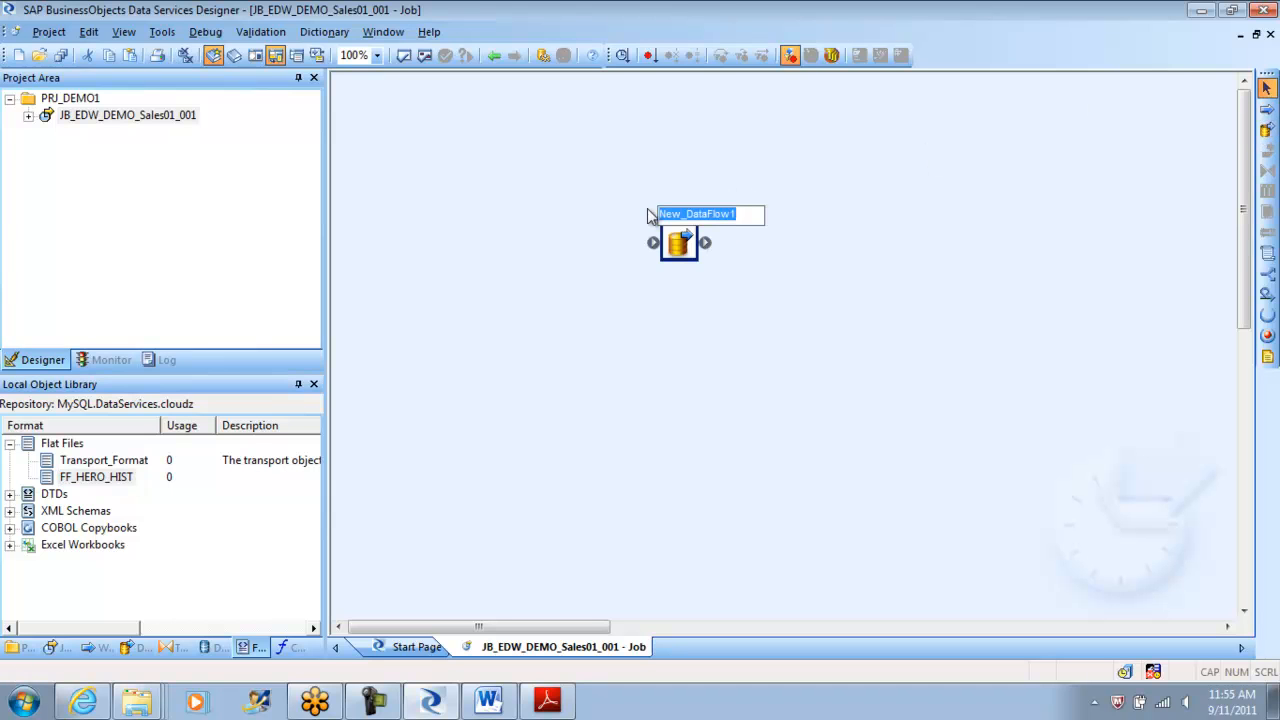
{"action": "type", "text": "DF_DEMO"}
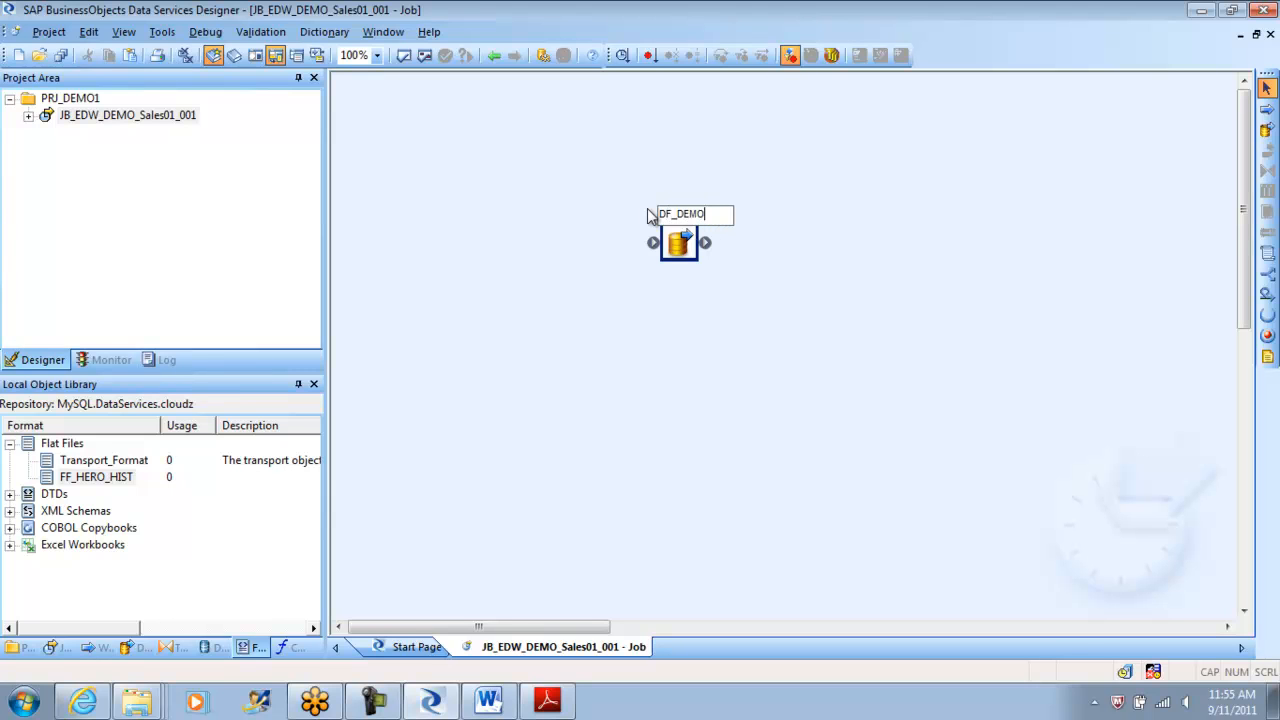
{"action": "type", "text": "_HEROS"}
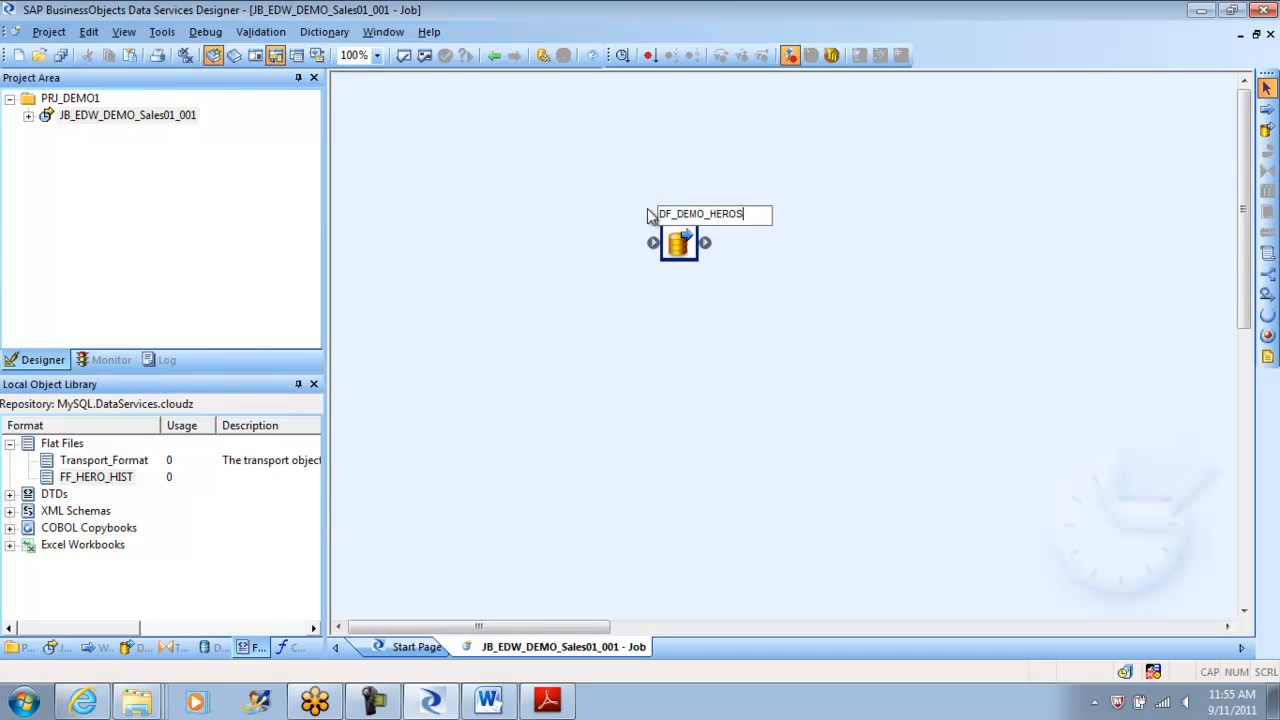
{"action": "type", "text": "_HISTORY"}
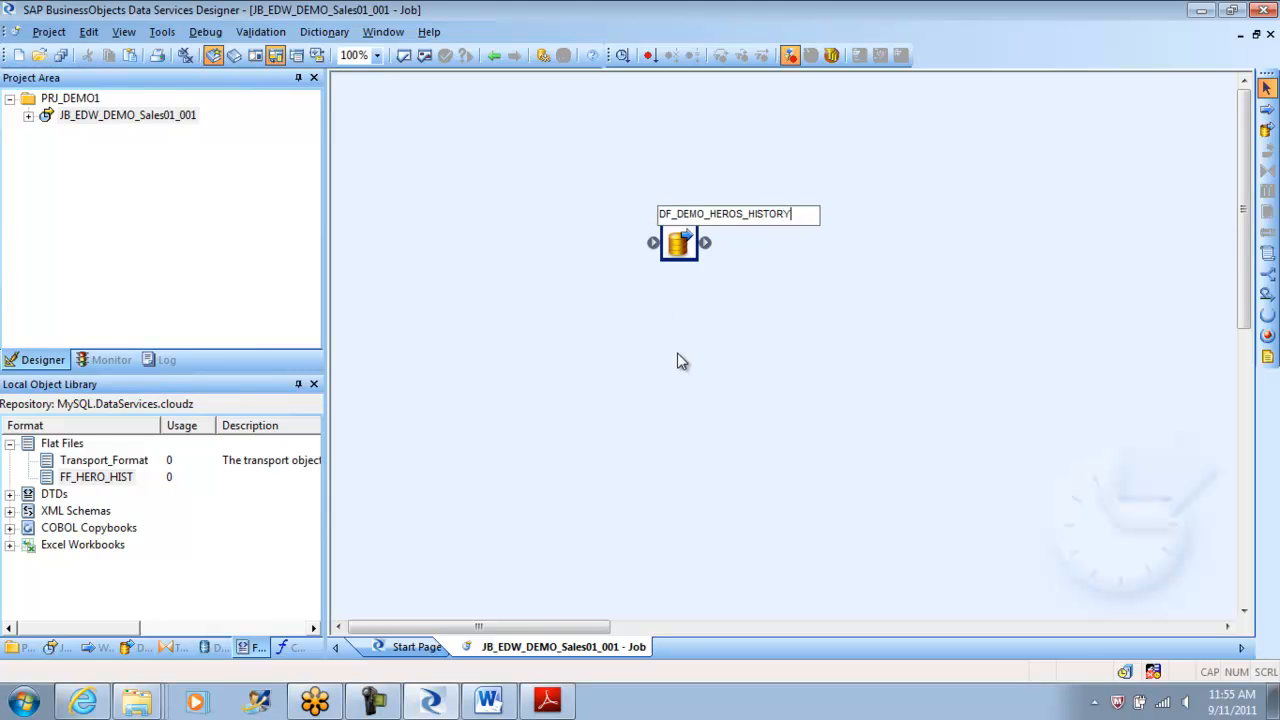
{"action": "key", "text": "Return"}
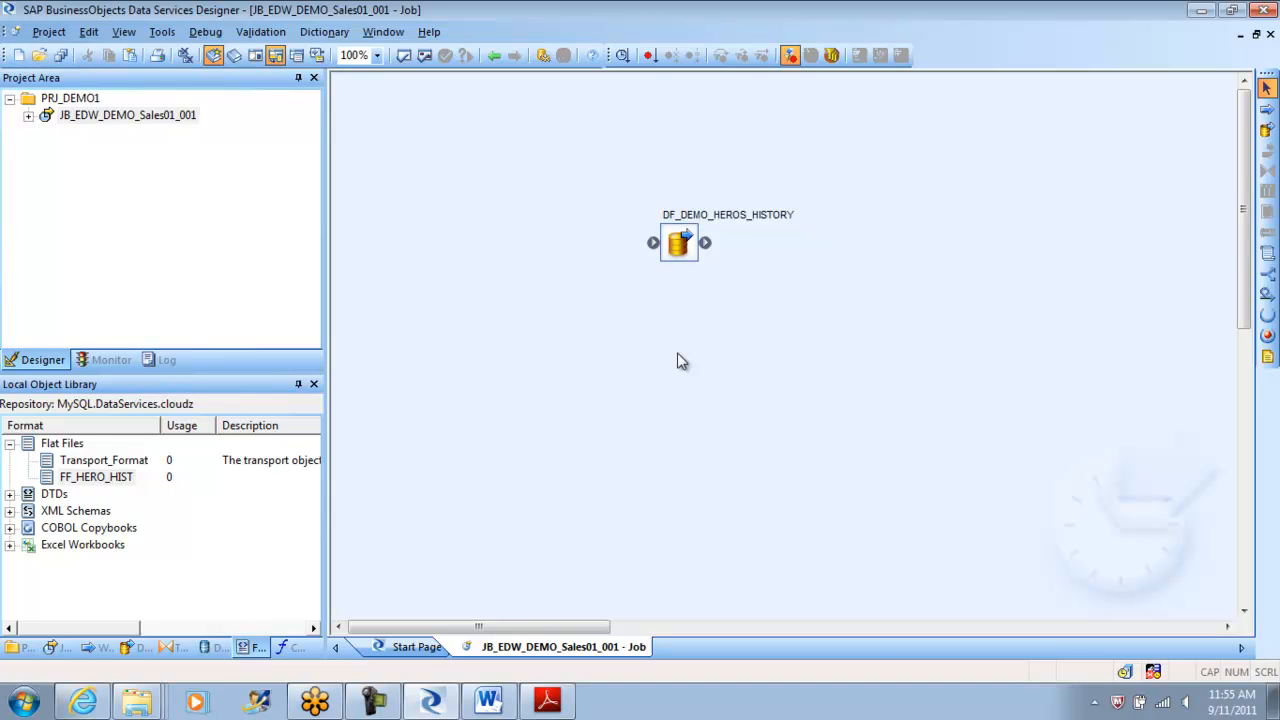
Open the DF_DEMO_HEROS_HISTORY data flow and review the FF_HERO_HIST file format without changes.
{"action": "double_click", "coordinate": [681, 245]}
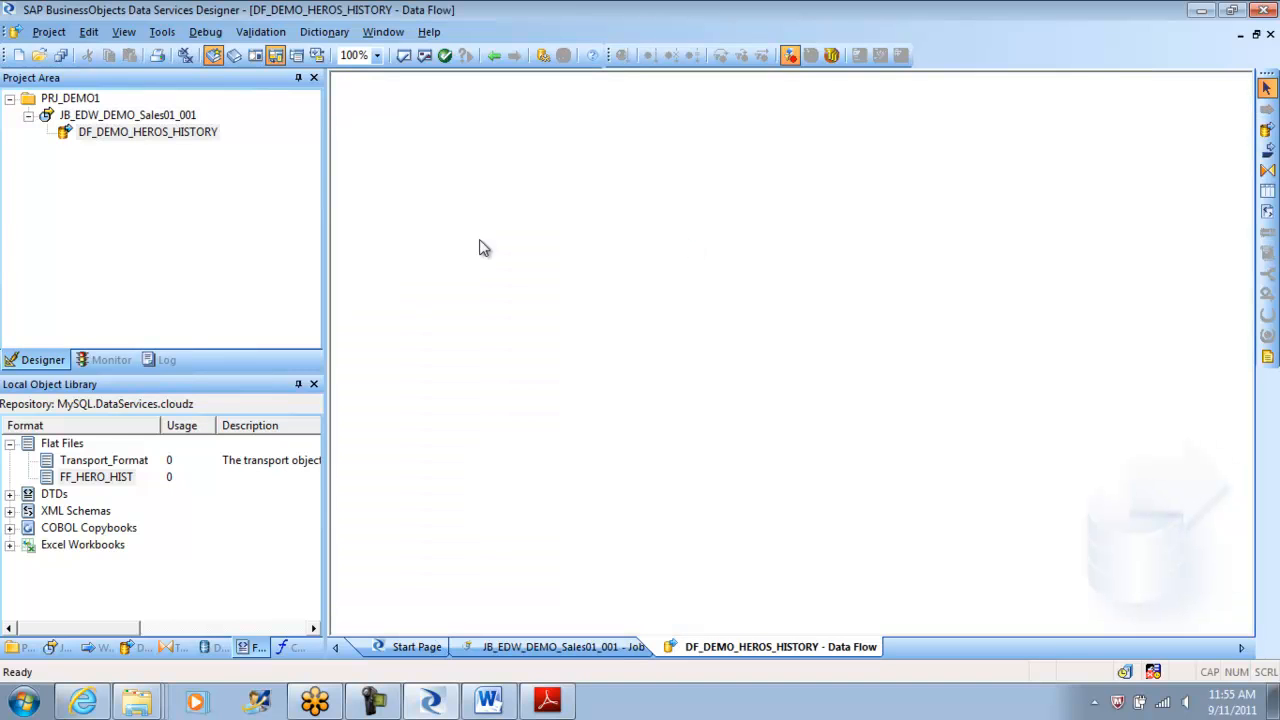
{"action": "double_click", "coordinate": [88, 478]}
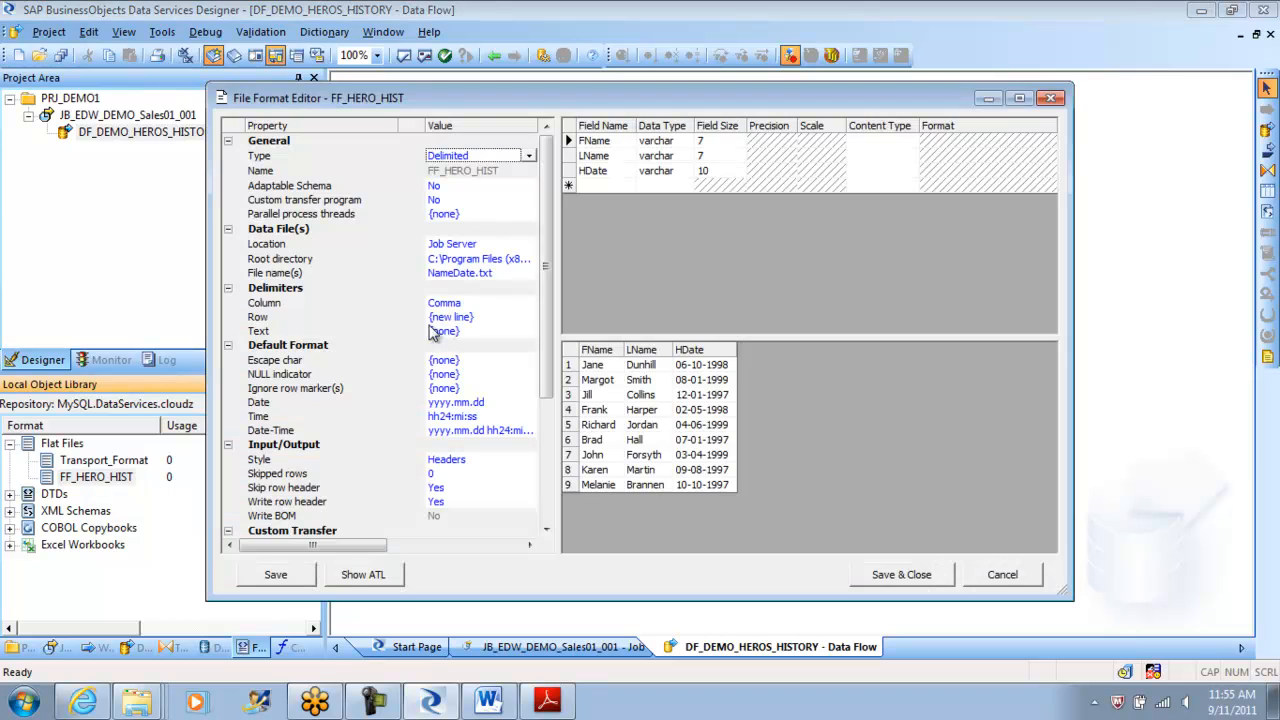
{"action": "left_click", "coordinate": [1016, 577]}
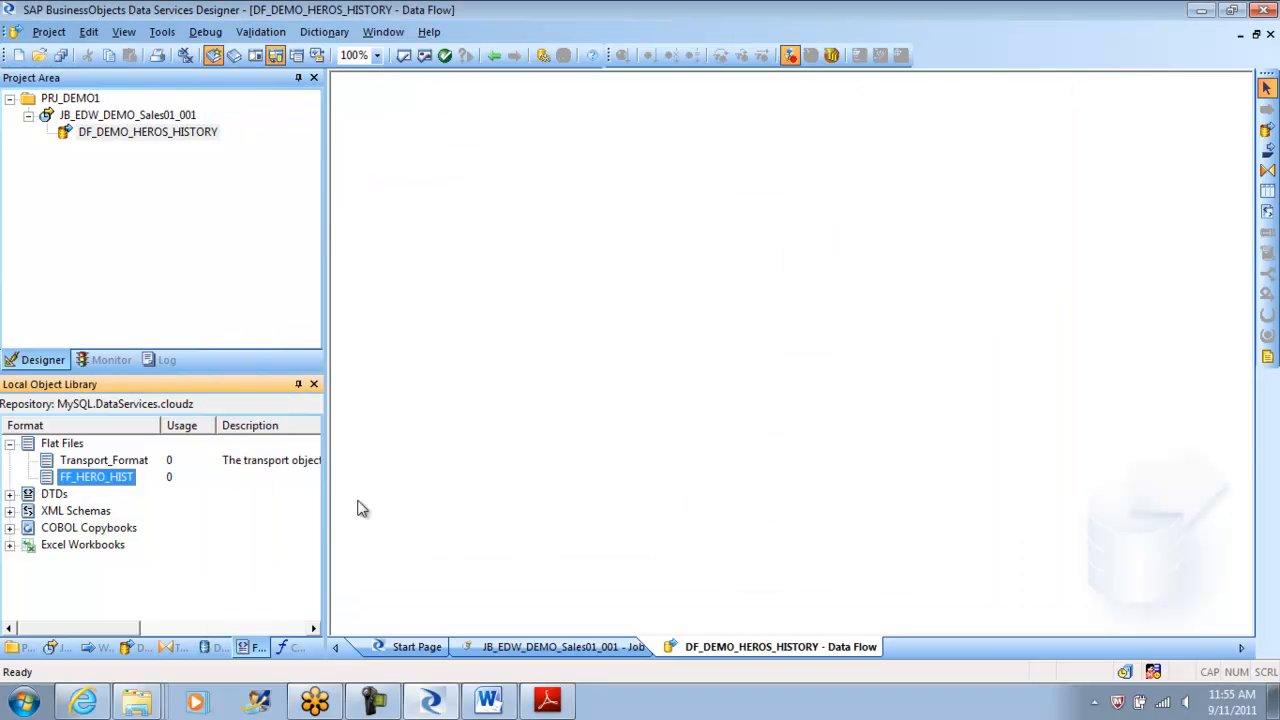
Place FF_HERO_HIST in the data flow as its NameDate.txt source, then show the Datastores library.
{"action": "left_click_drag", "start_coordinate": [105, 479], "coordinate": [466, 254]}
{"action": "left_click", "coordinate": [510, 257]}
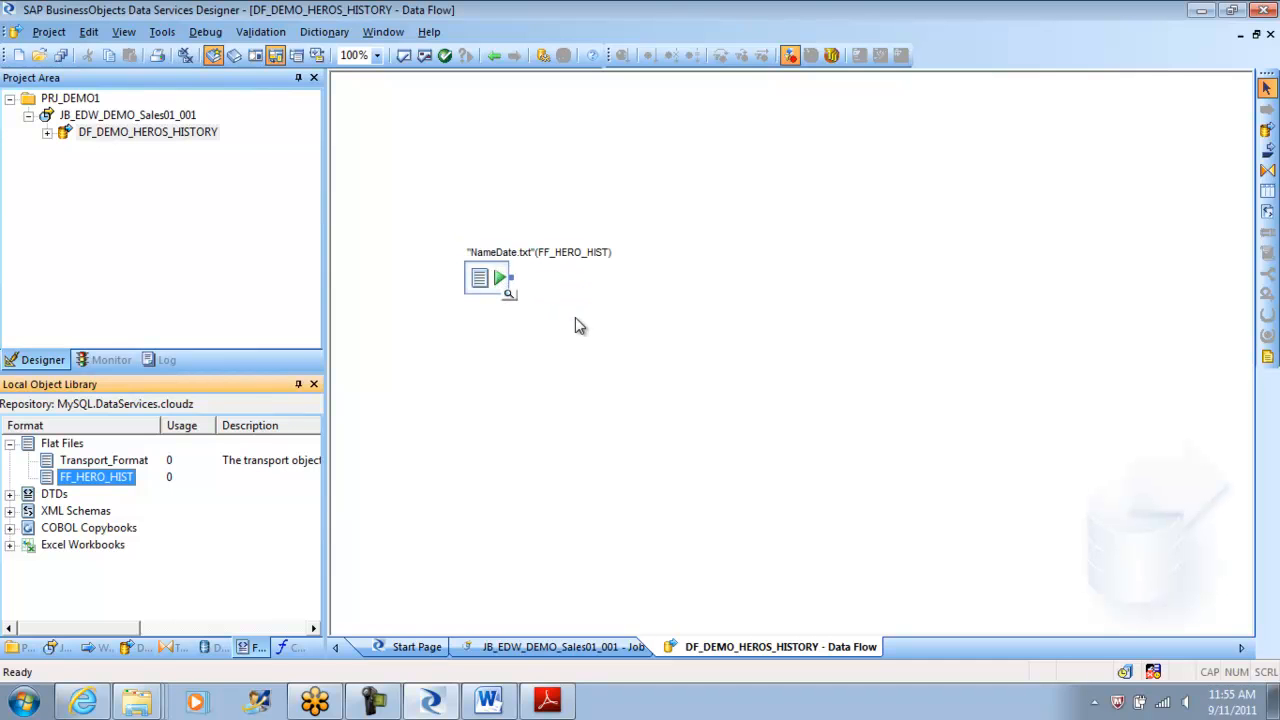
{"action": "left_click", "coordinate": [10, 444]}
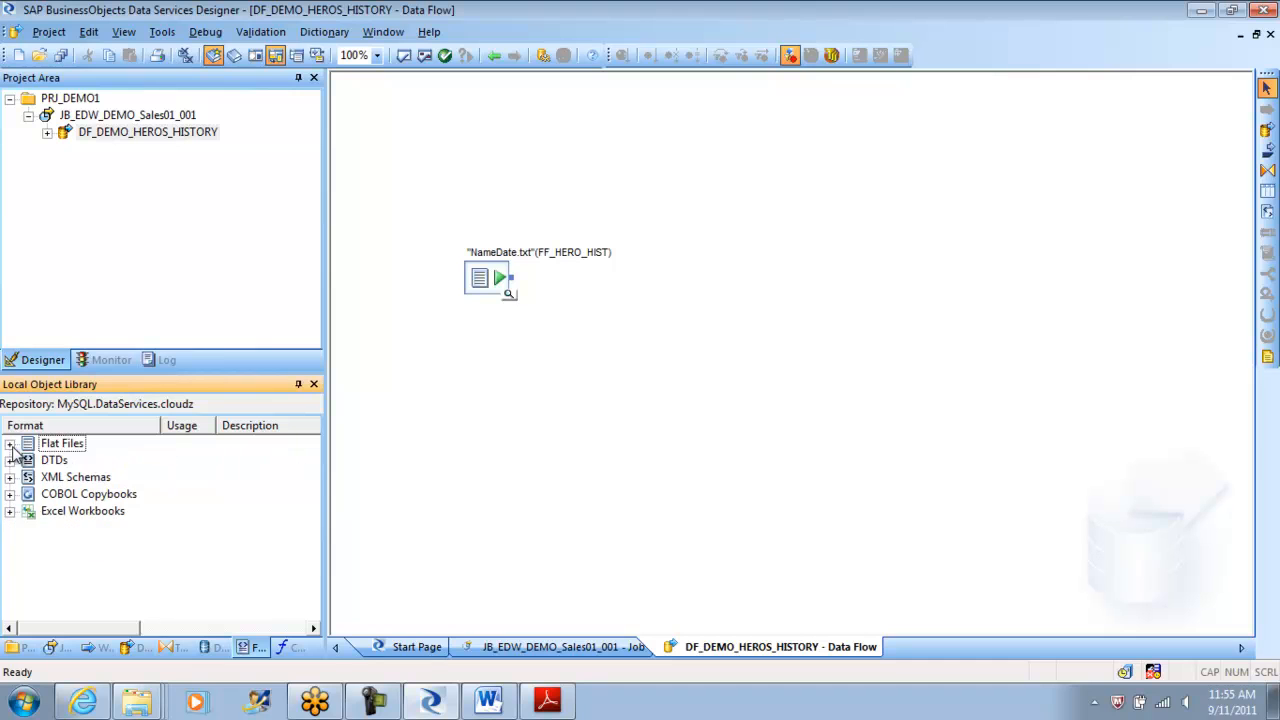
{"action": "left_click", "coordinate": [210, 650]}
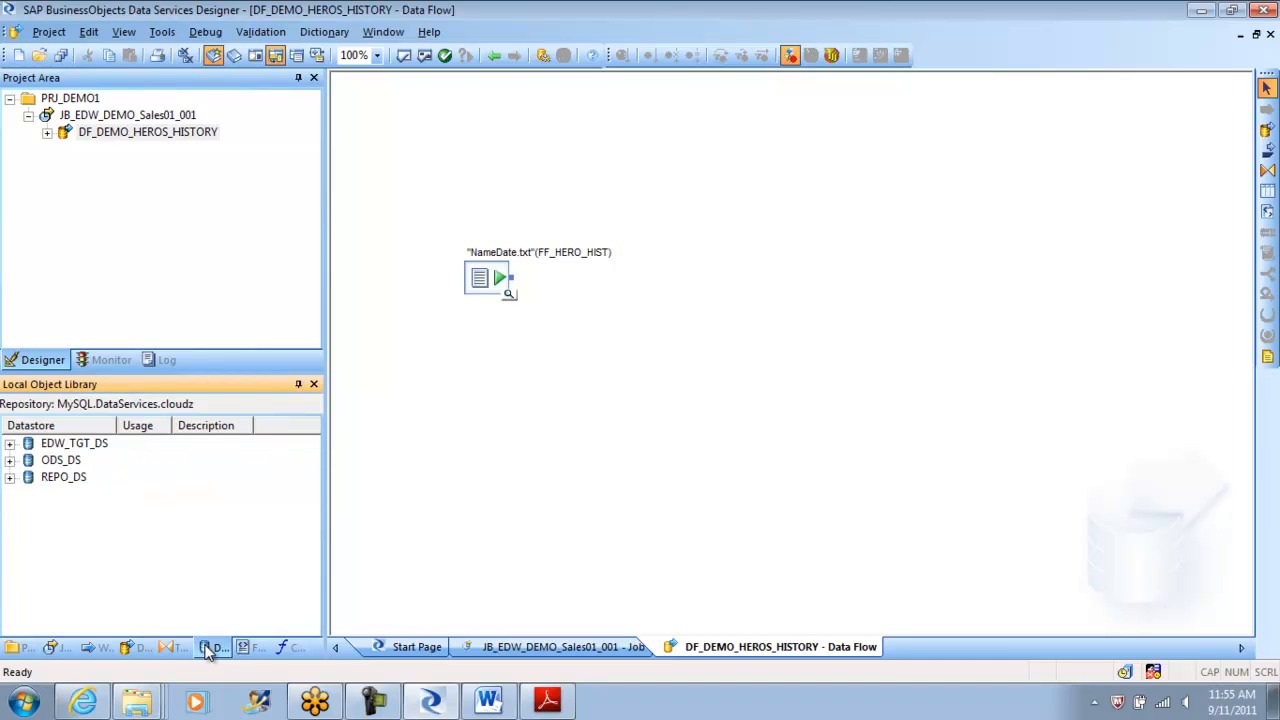
Create a new datastore named EDW_STG_DS with datastore type Database.
{"action": "right_click", "coordinate": [113, 516]}
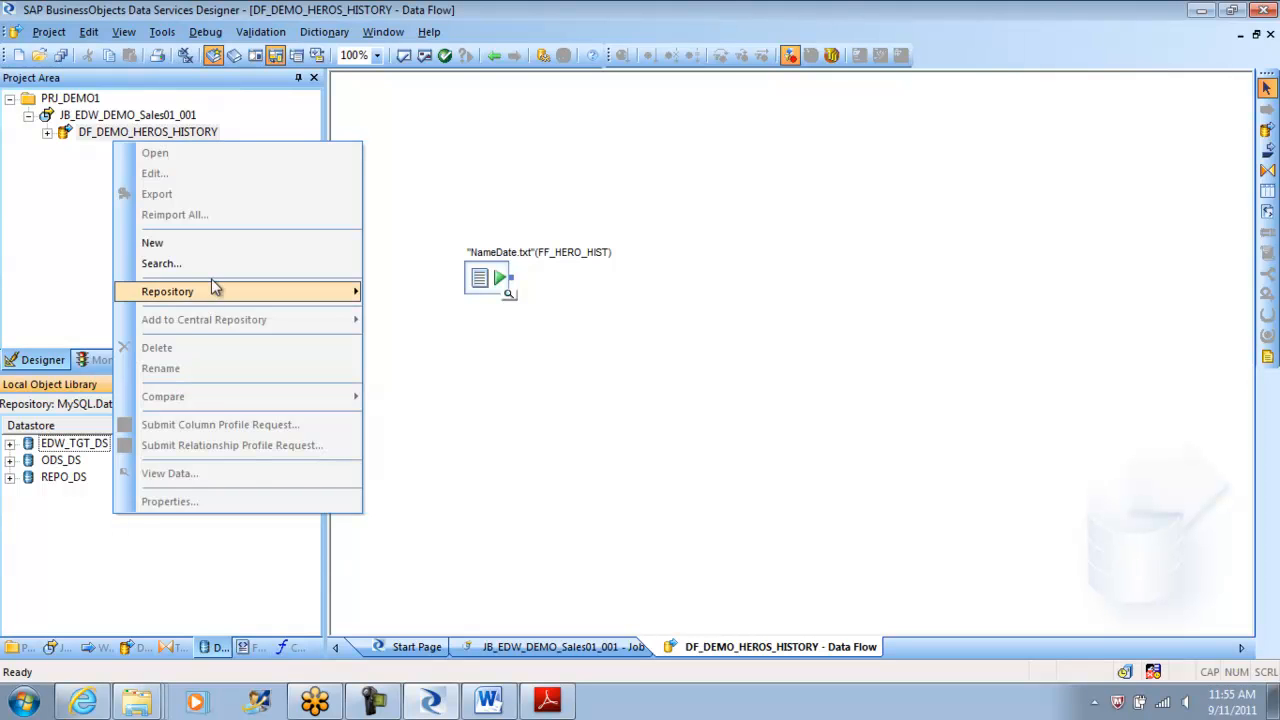
{"action": "left_click", "coordinate": [199, 248]}
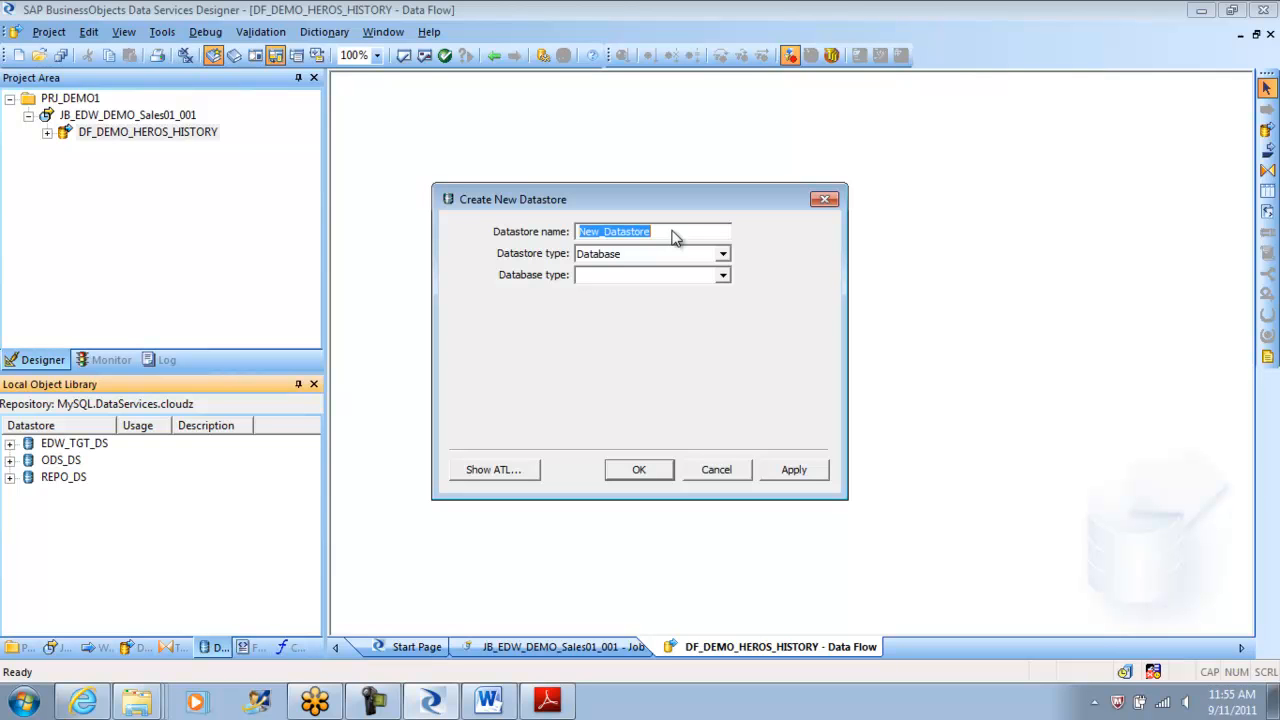
{"action": "type", "text": "EDW_STG"}
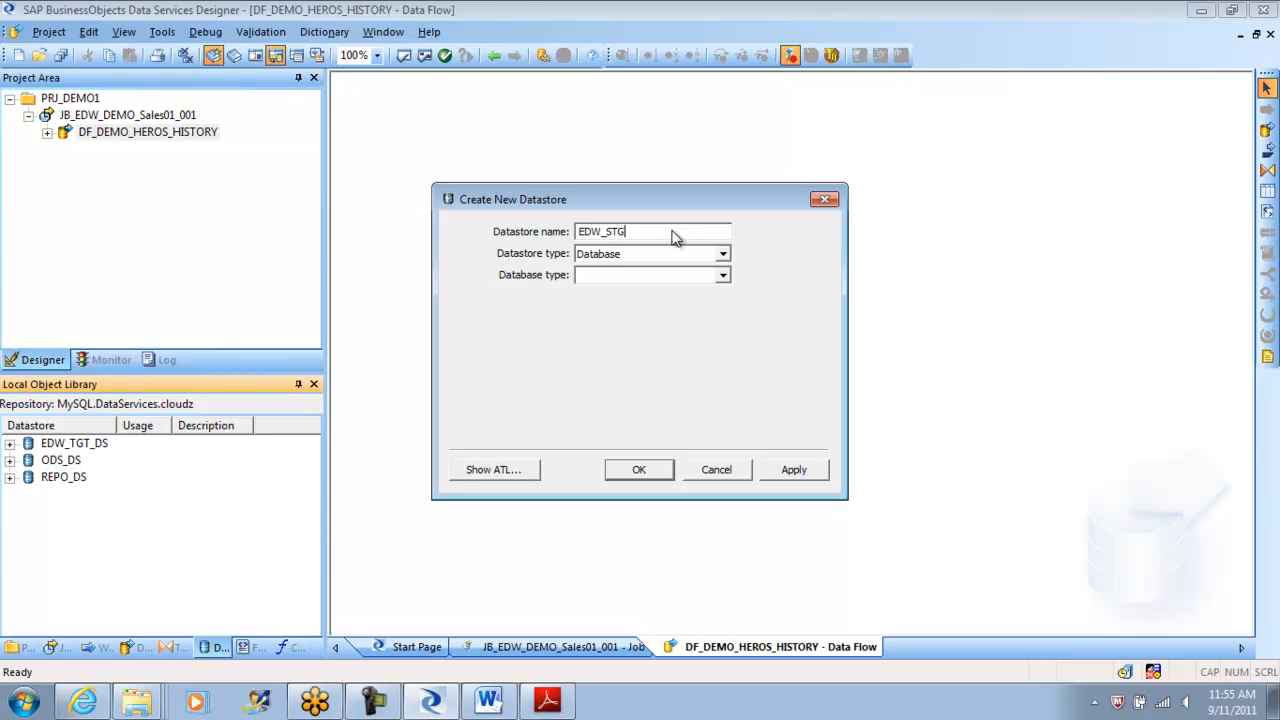
{"action": "type", "text": "_DS"}
{"action": "left_click", "coordinate": [722, 256]}
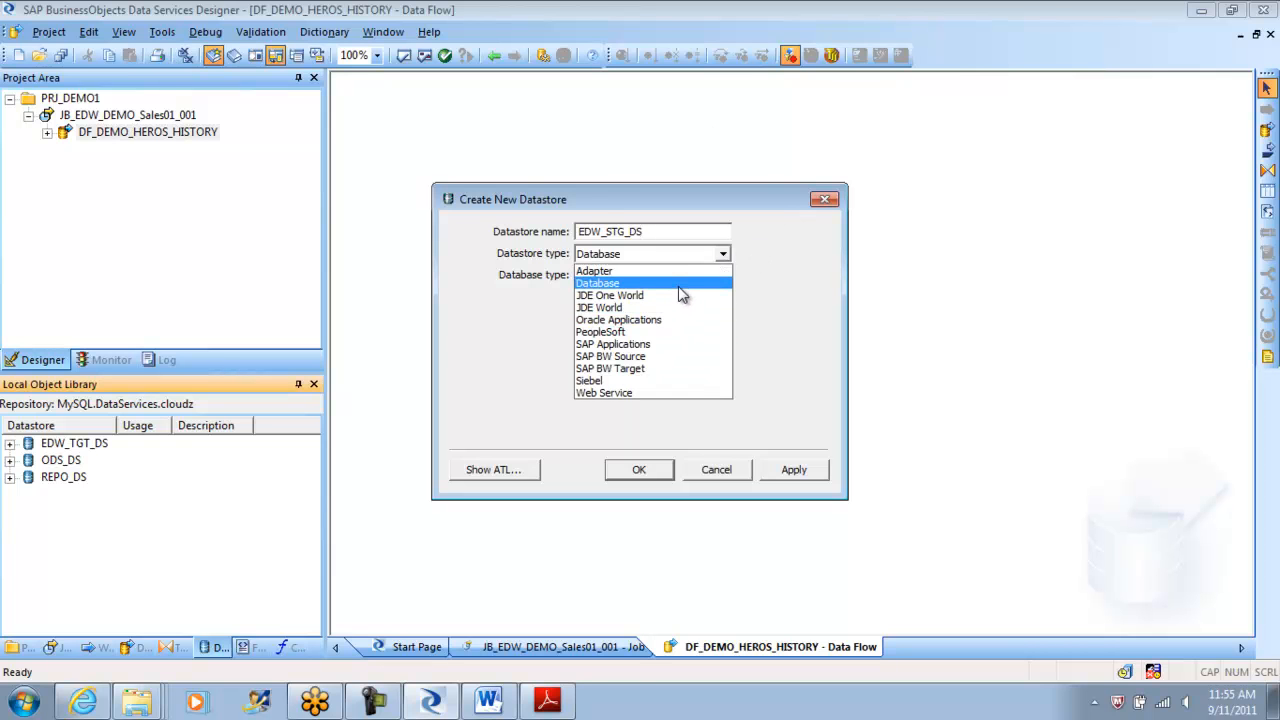
{"action": "left_click", "coordinate": [679, 285]}
Set database type MySQL, version MySQL 5.0, and launch the ODBC data source administrator.
{"action": "left_click", "coordinate": [722, 275]}
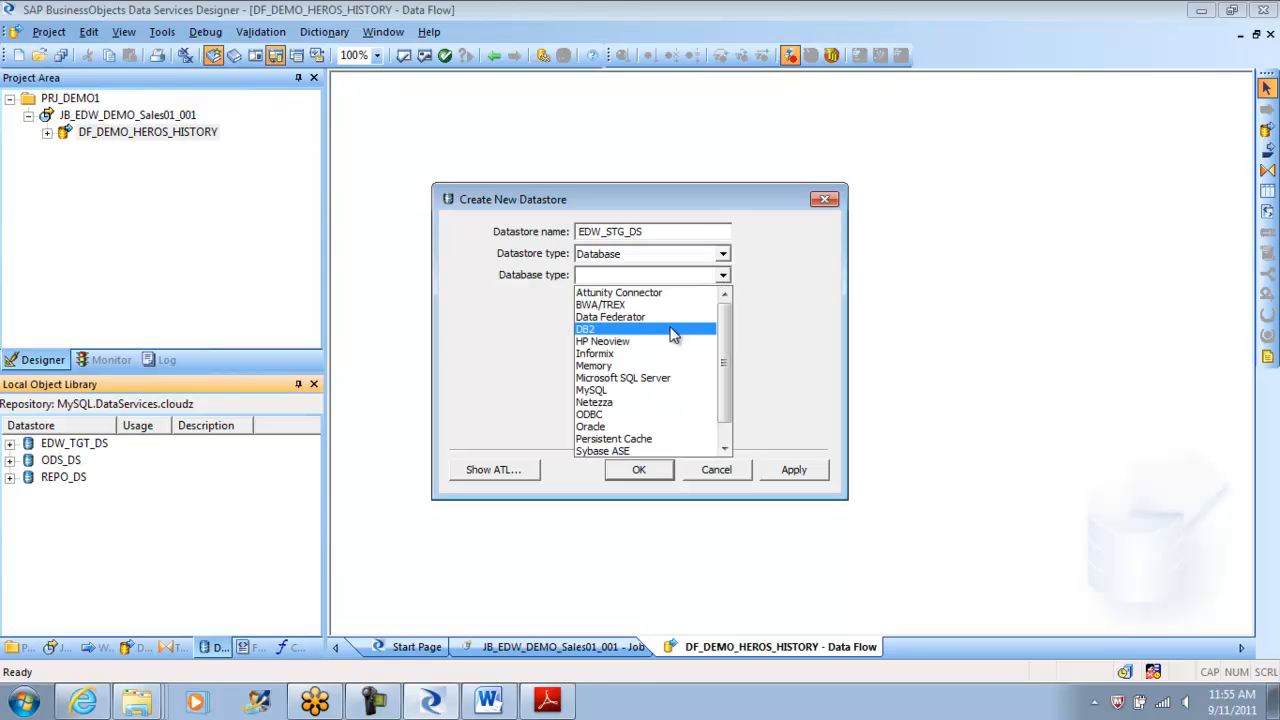
{"action": "left_click", "coordinate": [646, 390]}
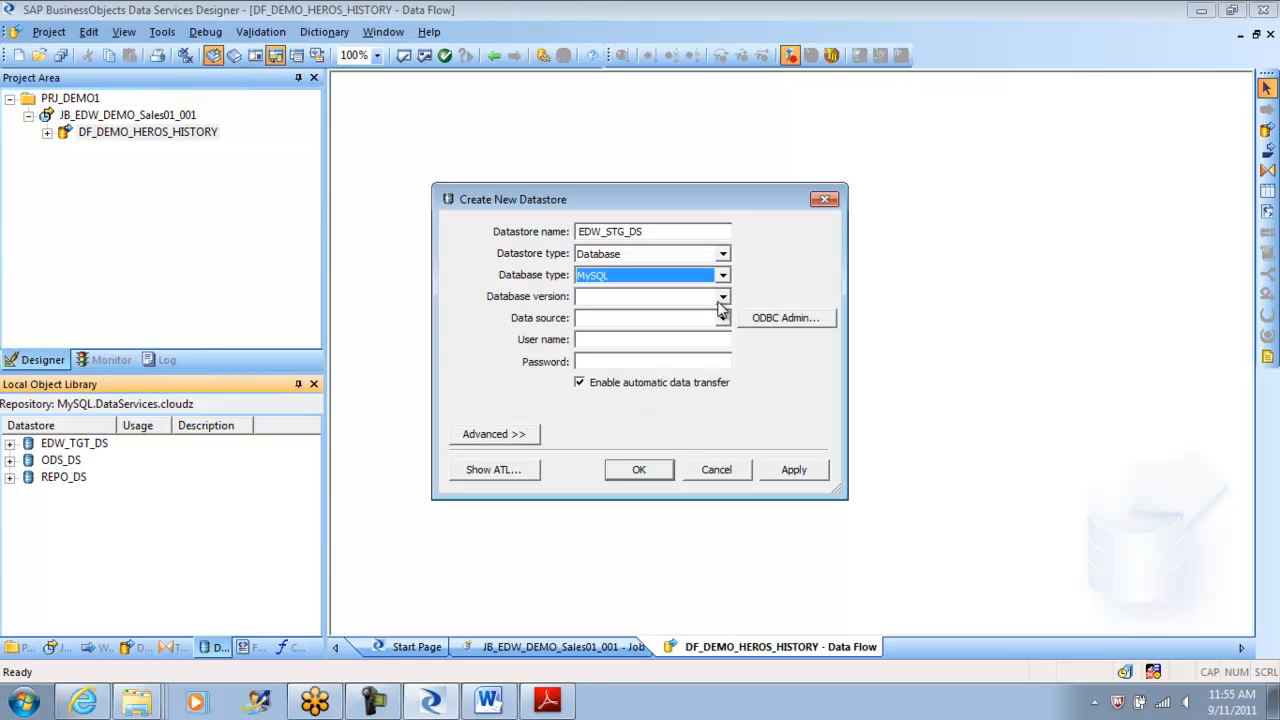
{"action": "left_click", "coordinate": [722, 298]}
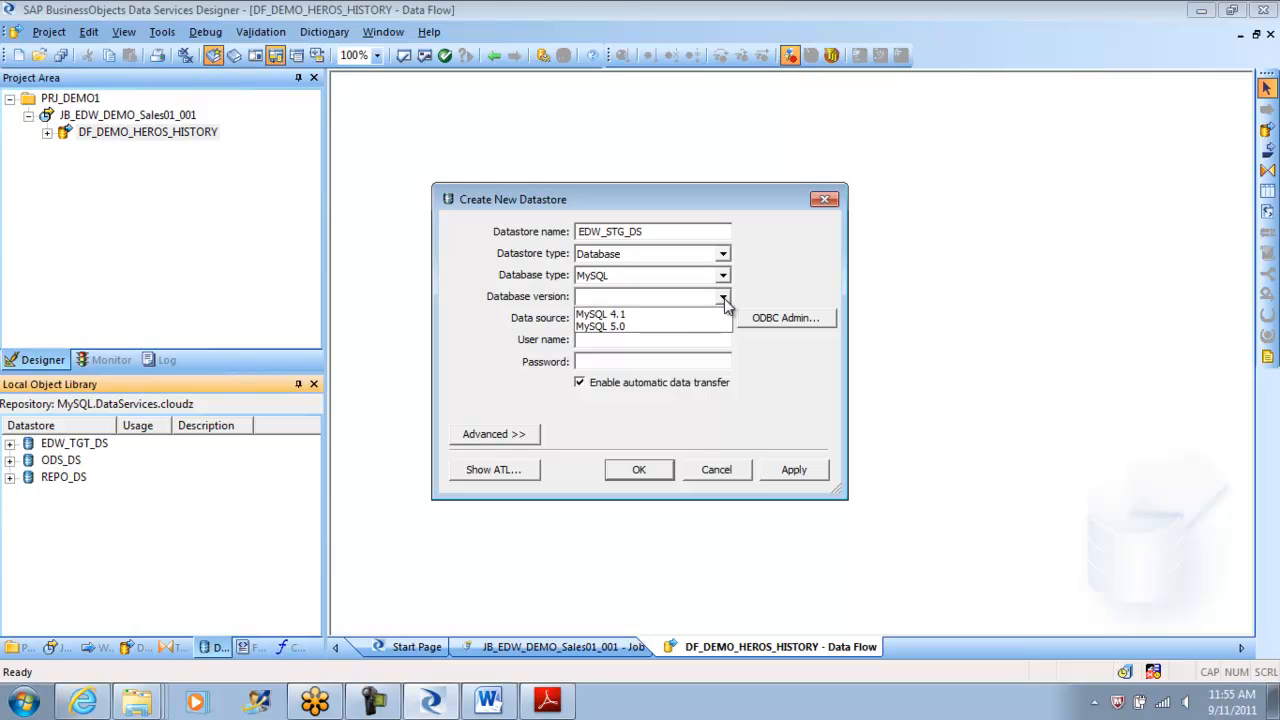
{"action": "left_click", "coordinate": [680, 327]}
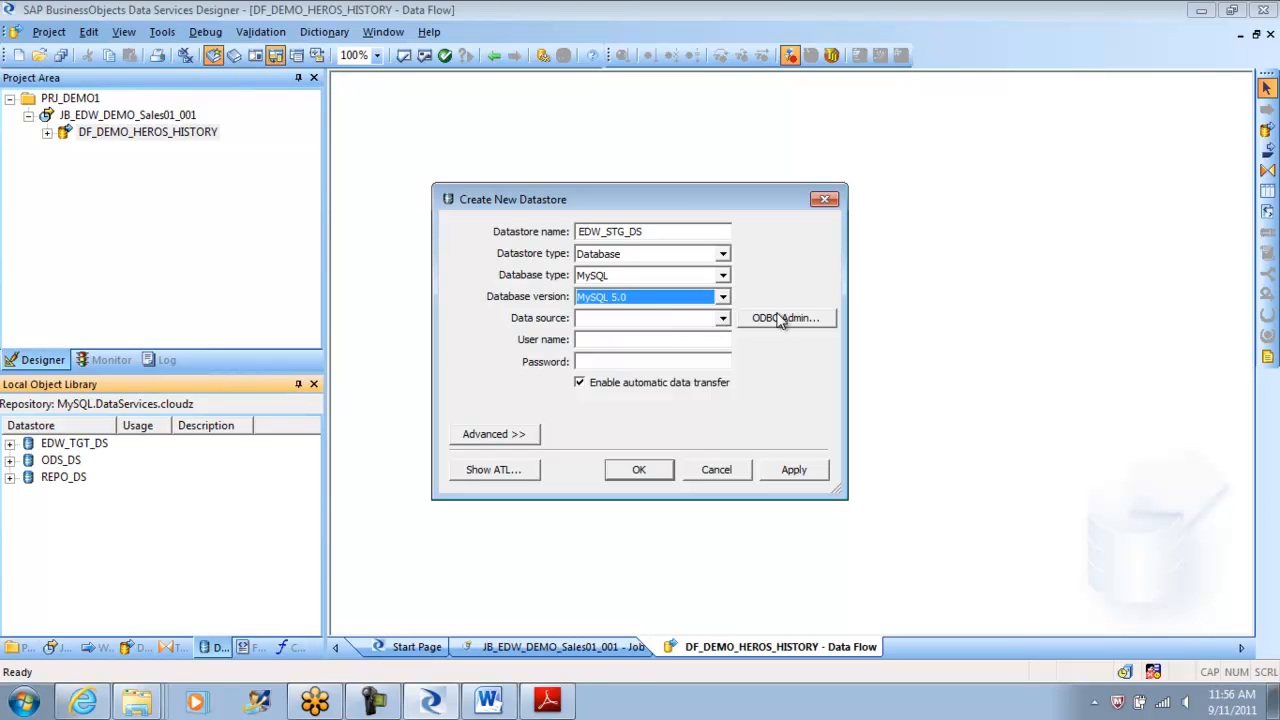
{"action": "left_click", "coordinate": [723, 318]}
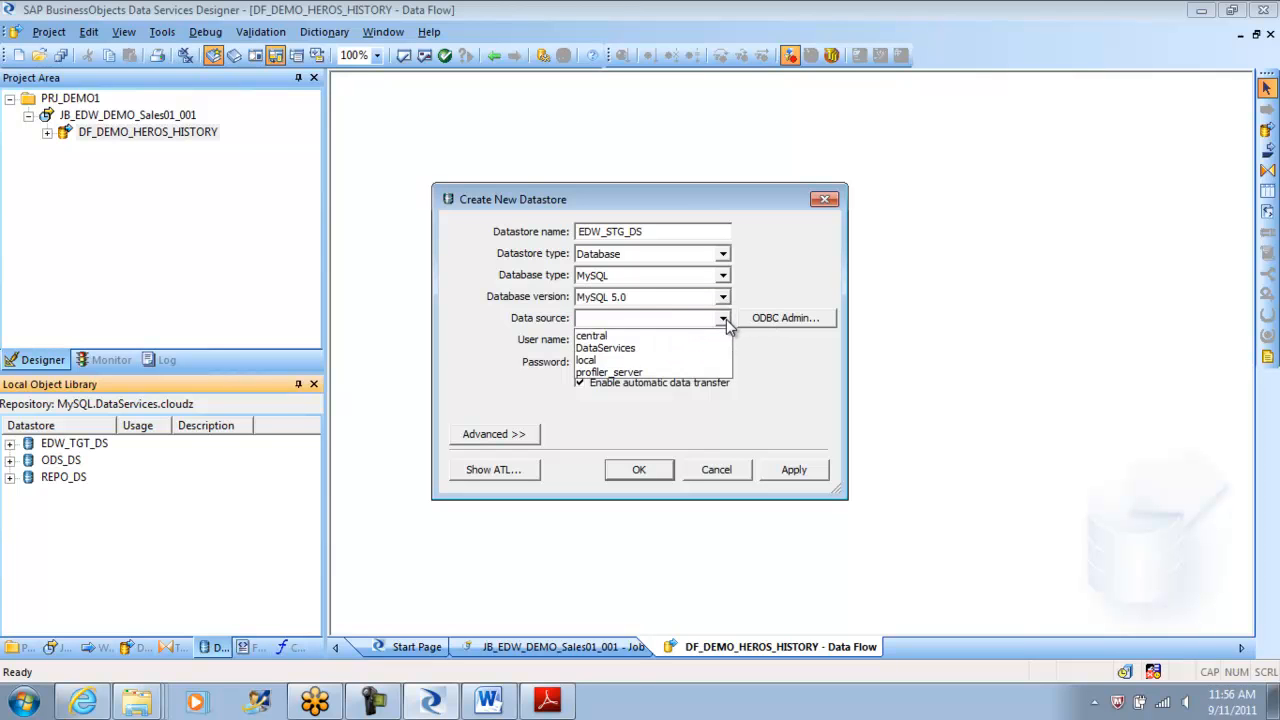
{"action": "left_click", "coordinate": [723, 318]}
{"action": "left_click", "coordinate": [782, 319]}
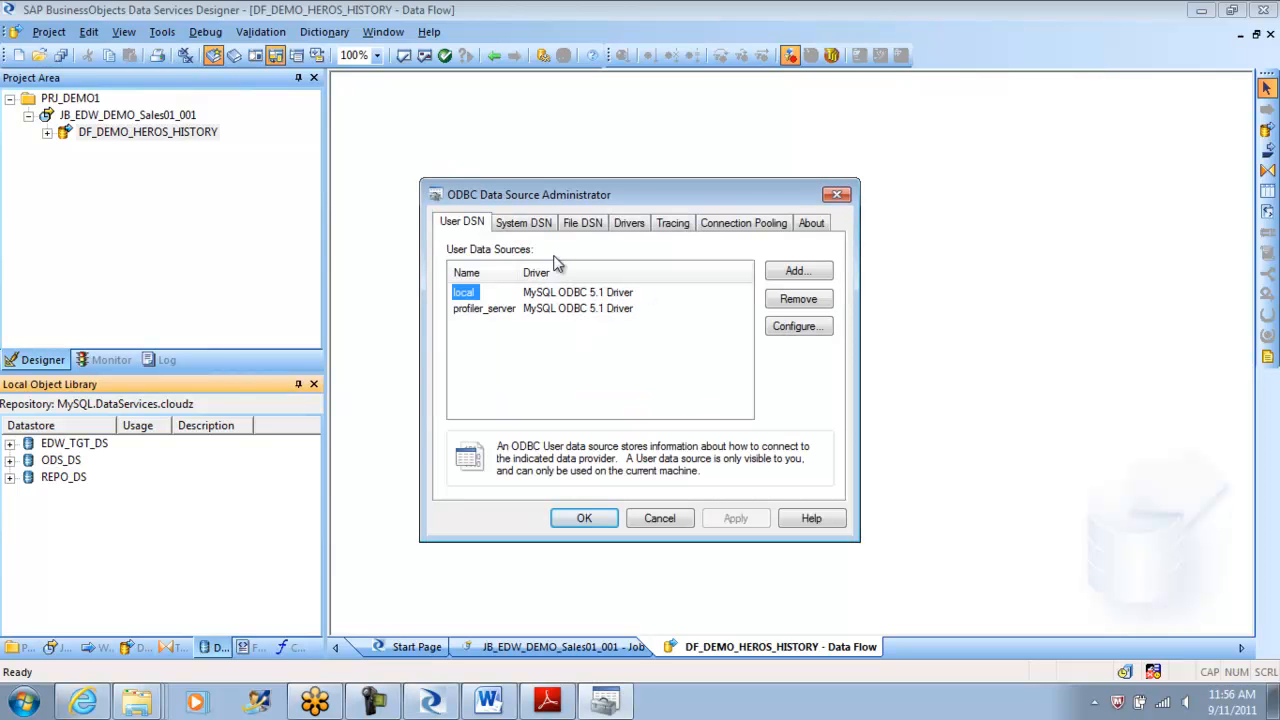
Add a new System DSN that uses the MySQL ODBC 3.51 Driver.
{"action": "left_click", "coordinate": [530, 224]}
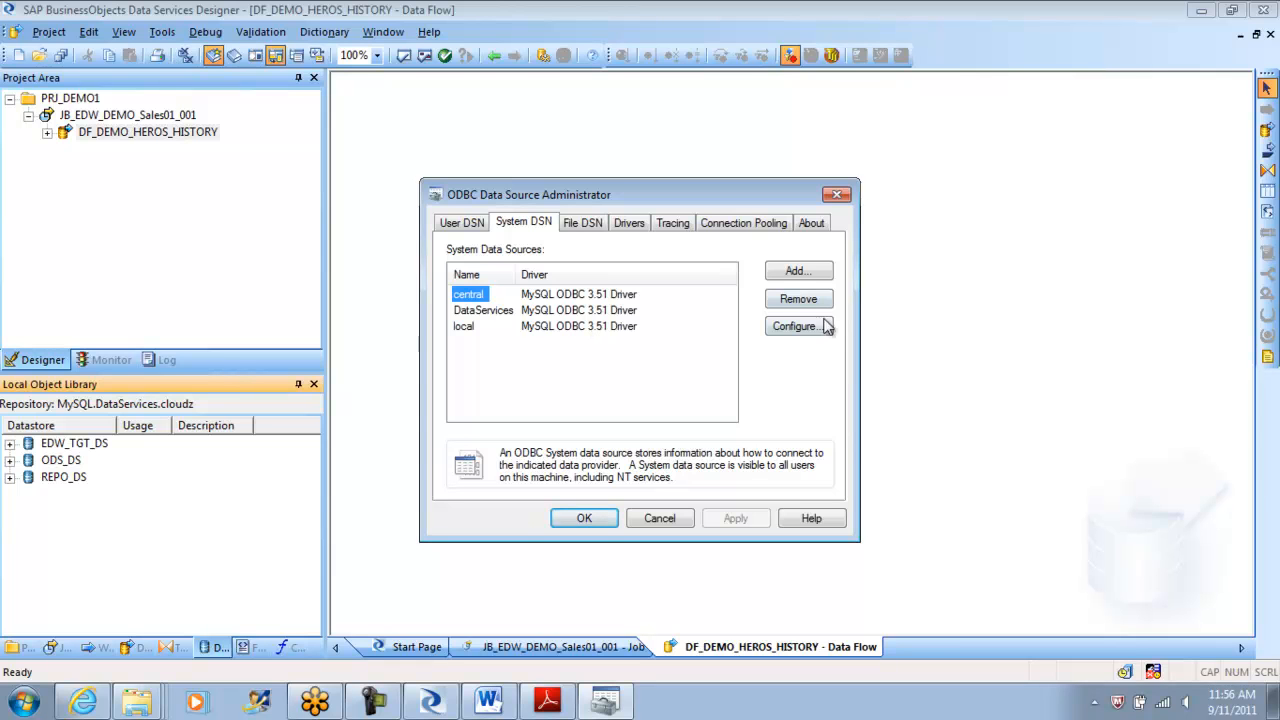
{"action": "left_click", "coordinate": [801, 279]}
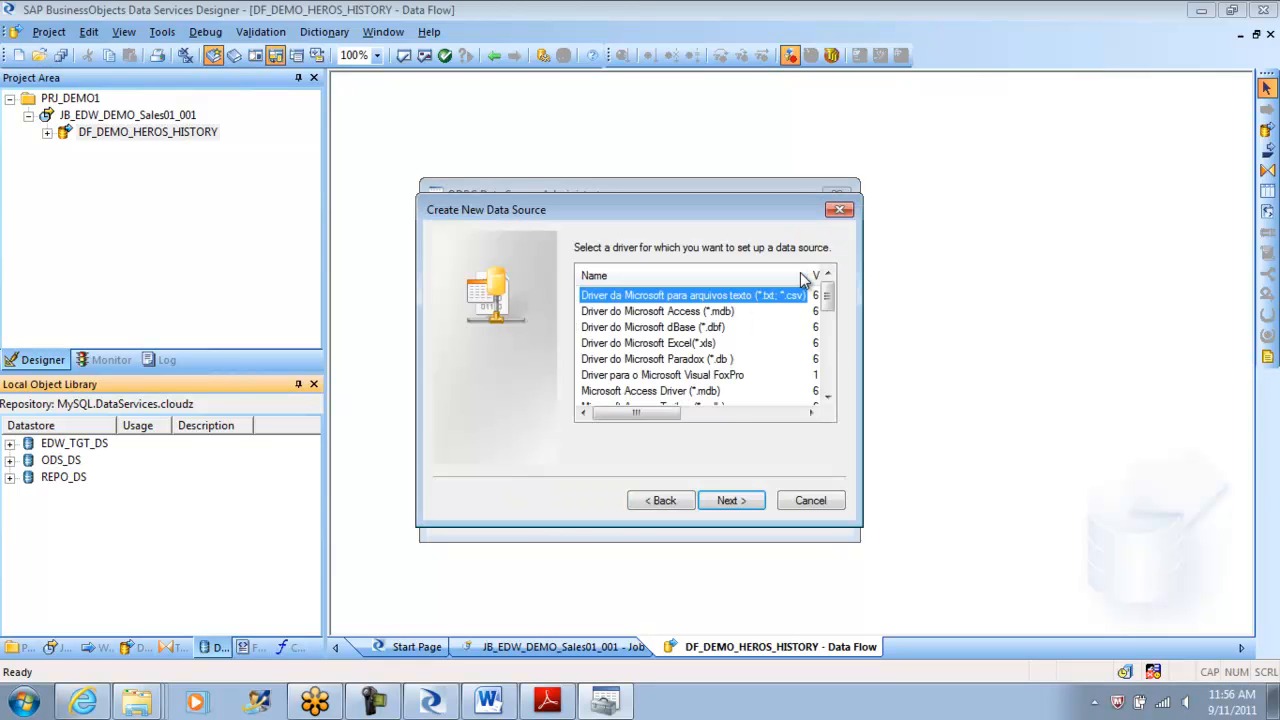
{"action": "left_click_drag", "start_coordinate": [829, 302], "coordinate": [830, 358]}
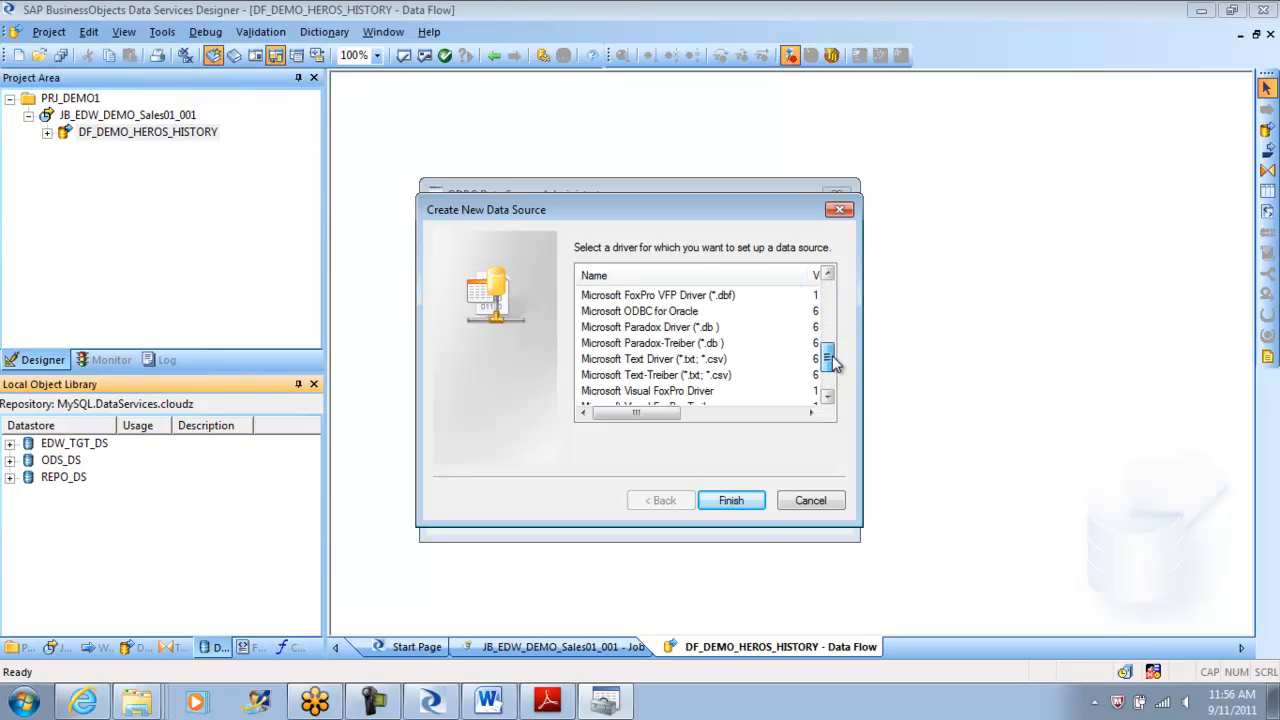
{"action": "scroll", "coordinate": [835, 365], "scroll_direction": "down", "scroll_amount": 2}
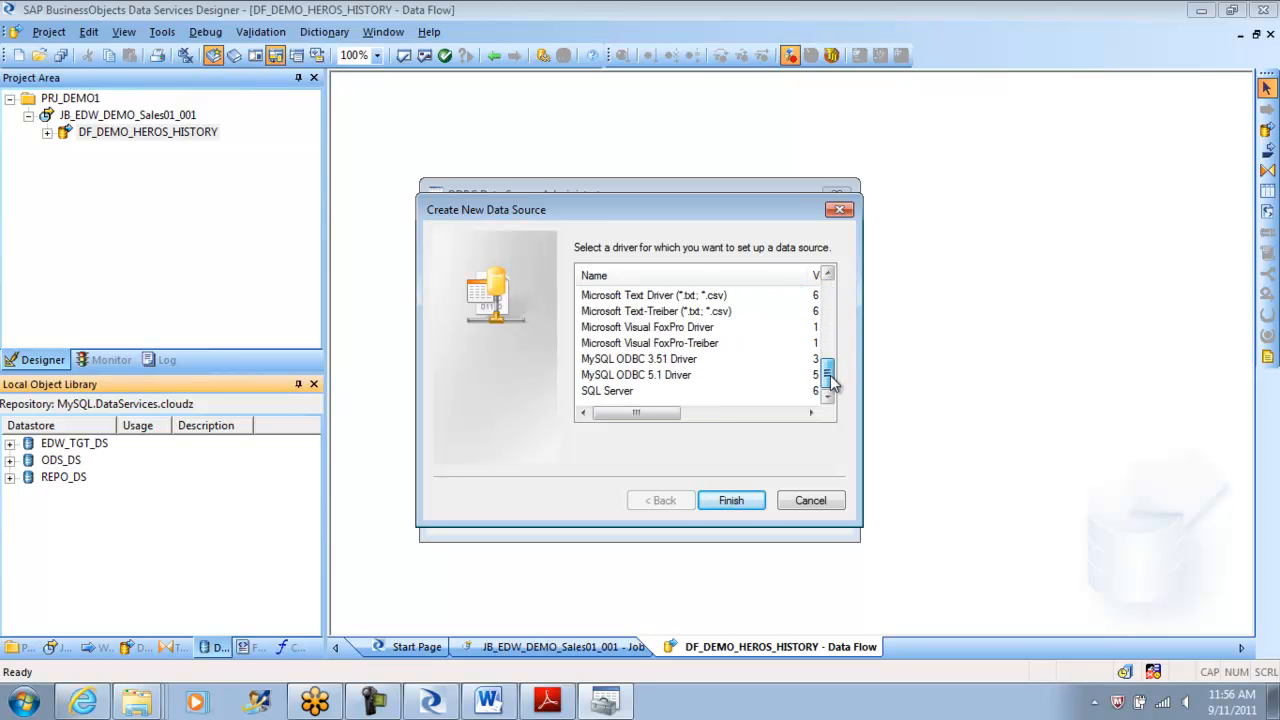
{"action": "left_click", "coordinate": [669, 375]}
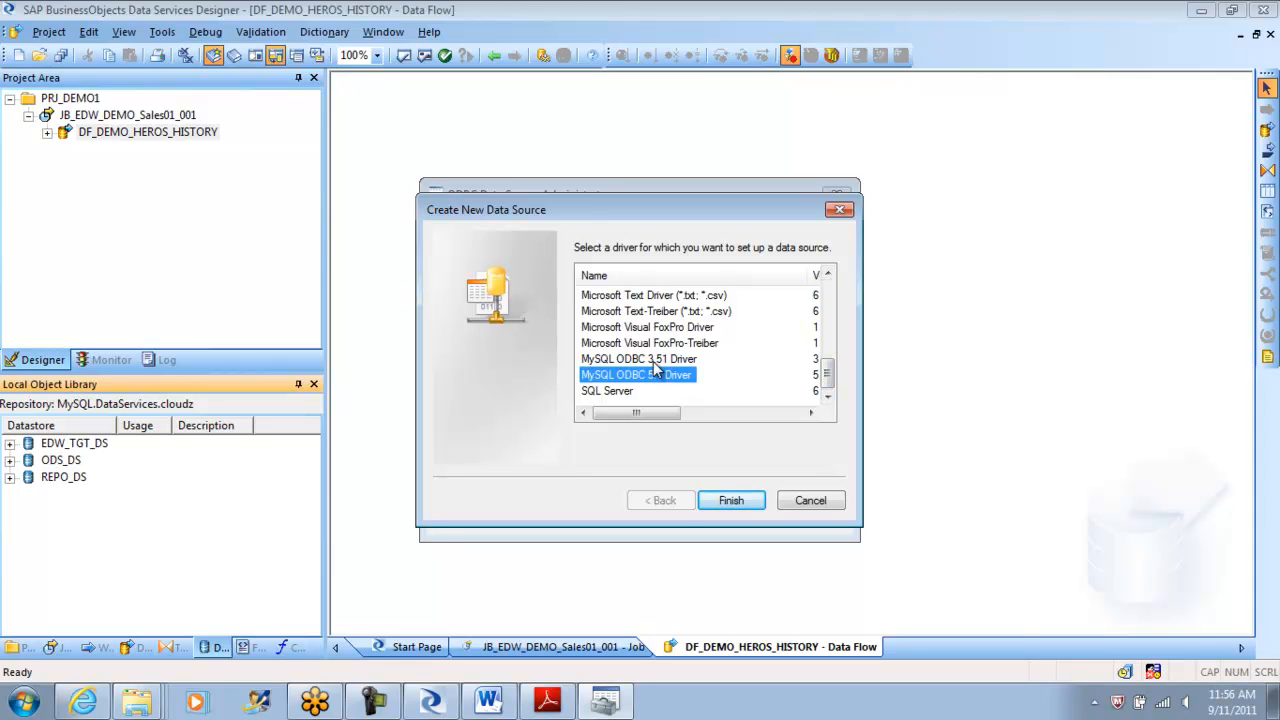
{"action": "left_click", "coordinate": [682, 361]}
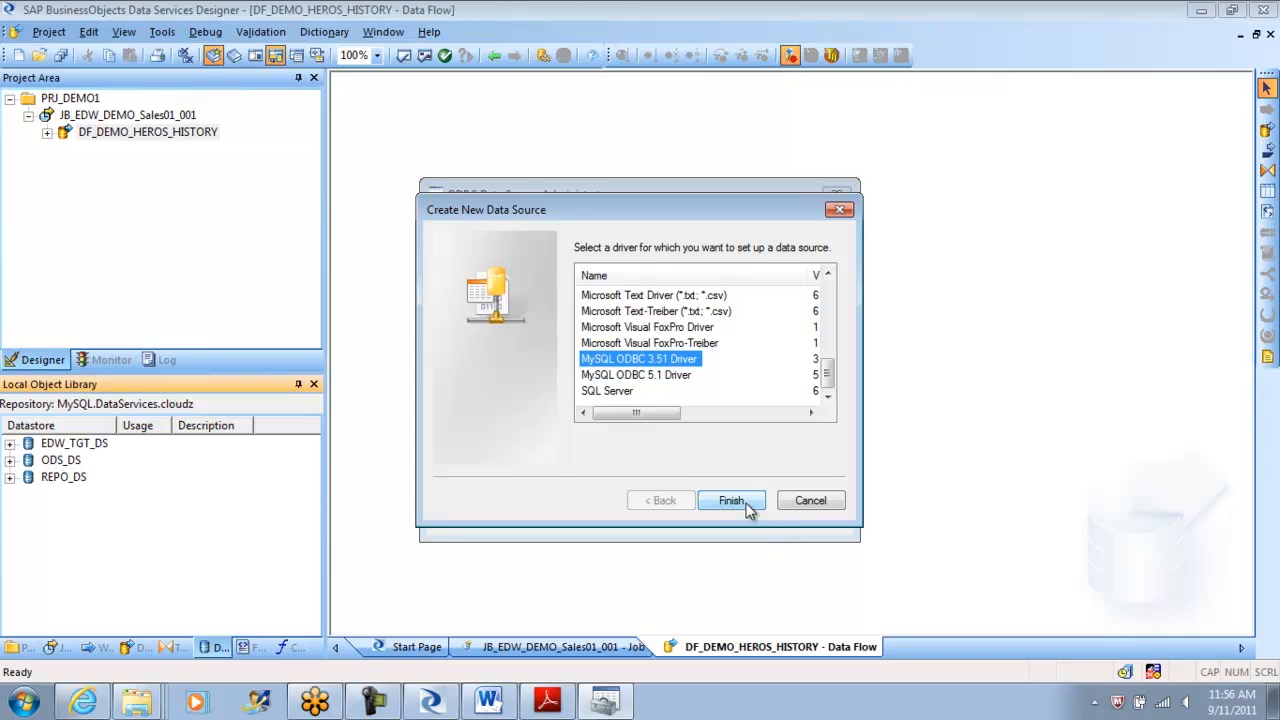
{"action": "left_click", "coordinate": [731, 501]}
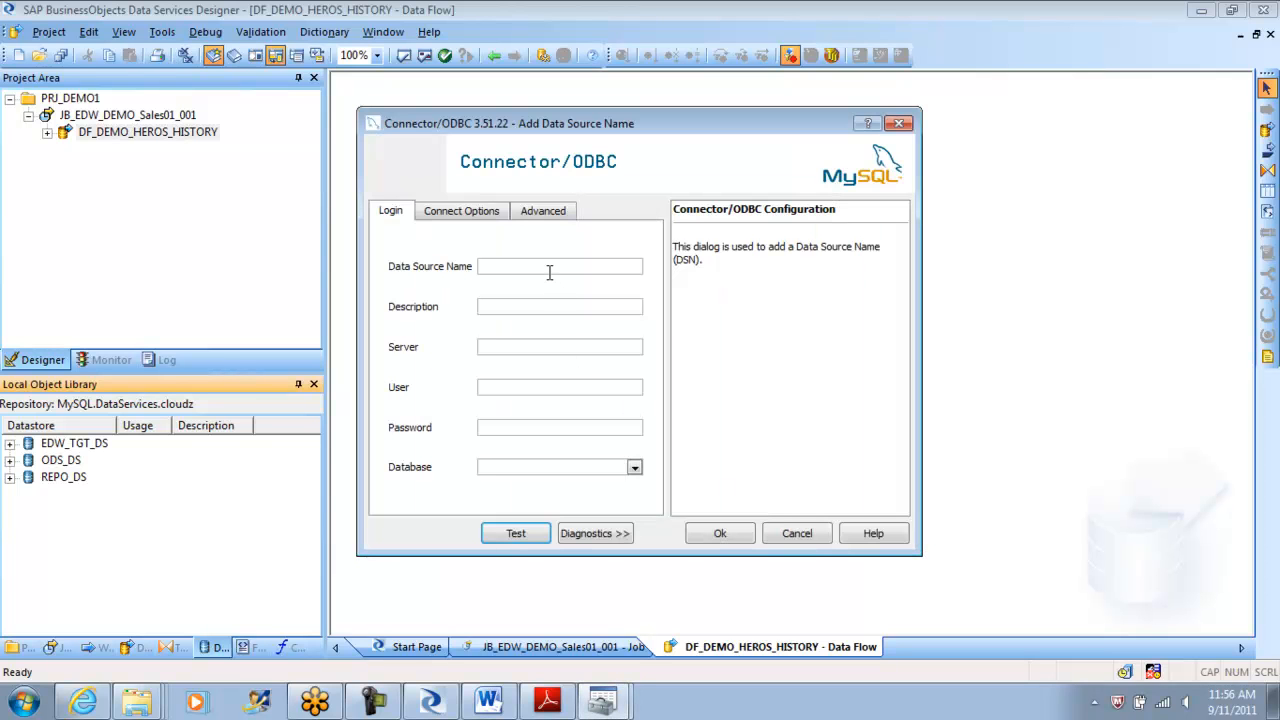
Enter data source name ODS_STG, server localhost, and the database user name and password.
{"action": "left_click", "coordinate": [549, 272]}
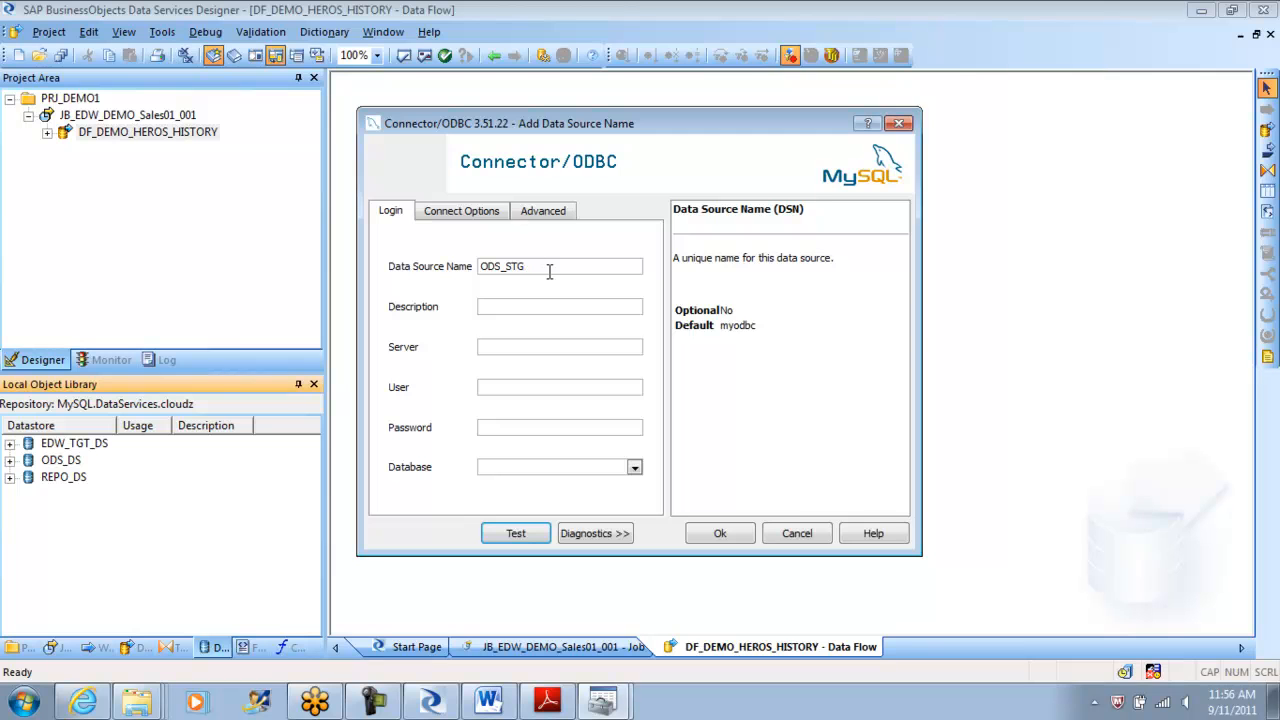
{"action": "key", "text": "Tab"}
{"action": "key", "text": "Tab"}
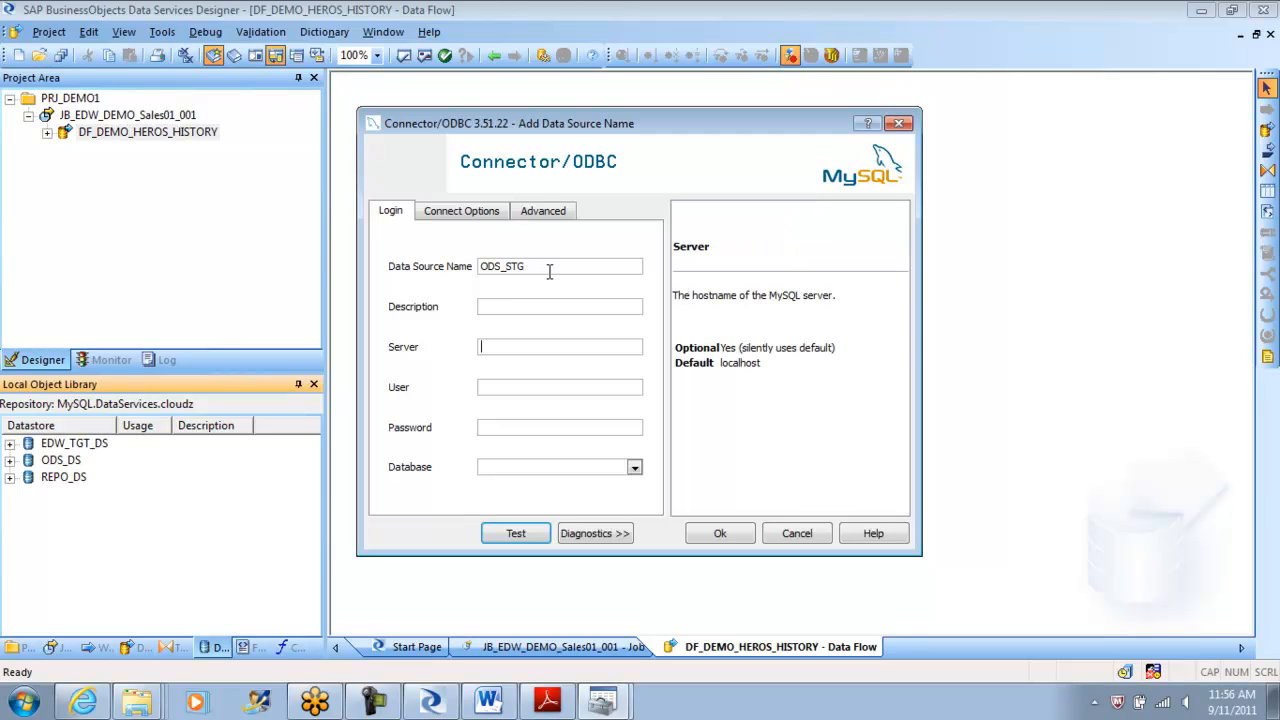
{"action": "type", "text": "localhost"}
{"action": "key", "text": "Tab"}
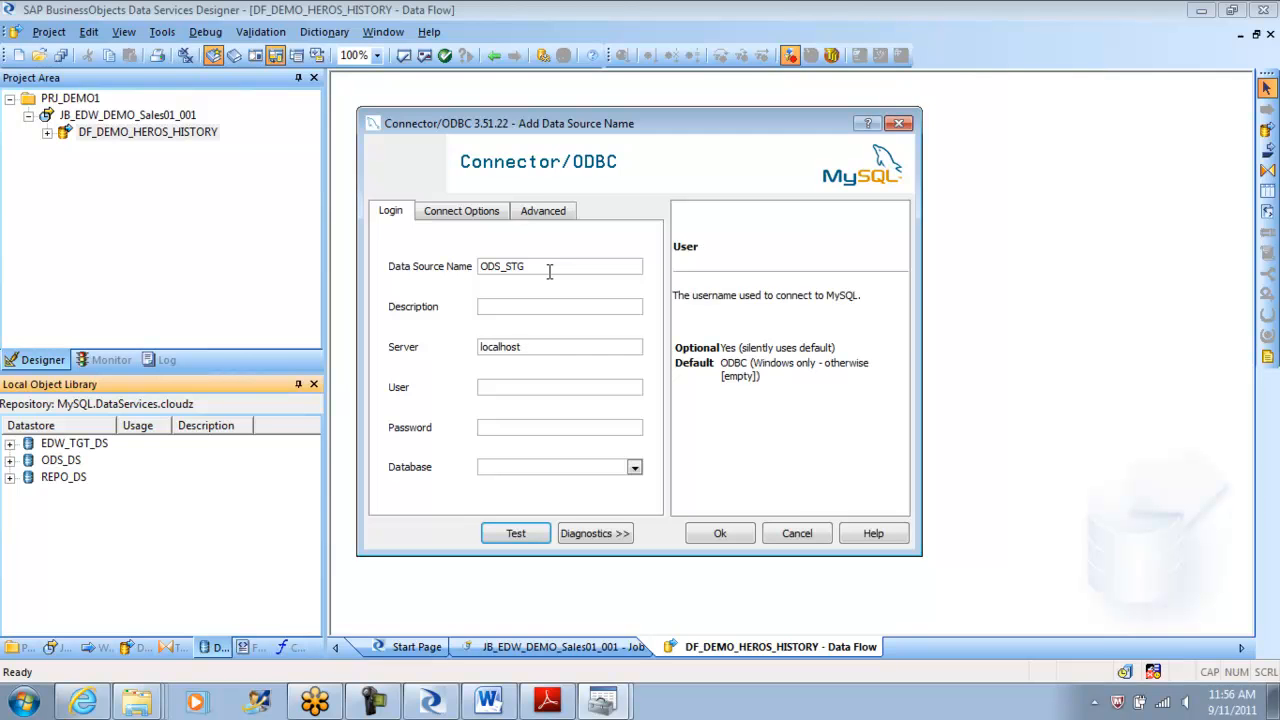
{"action": "type", "text": "ods"}
{"action": "key", "text": "Tab"}
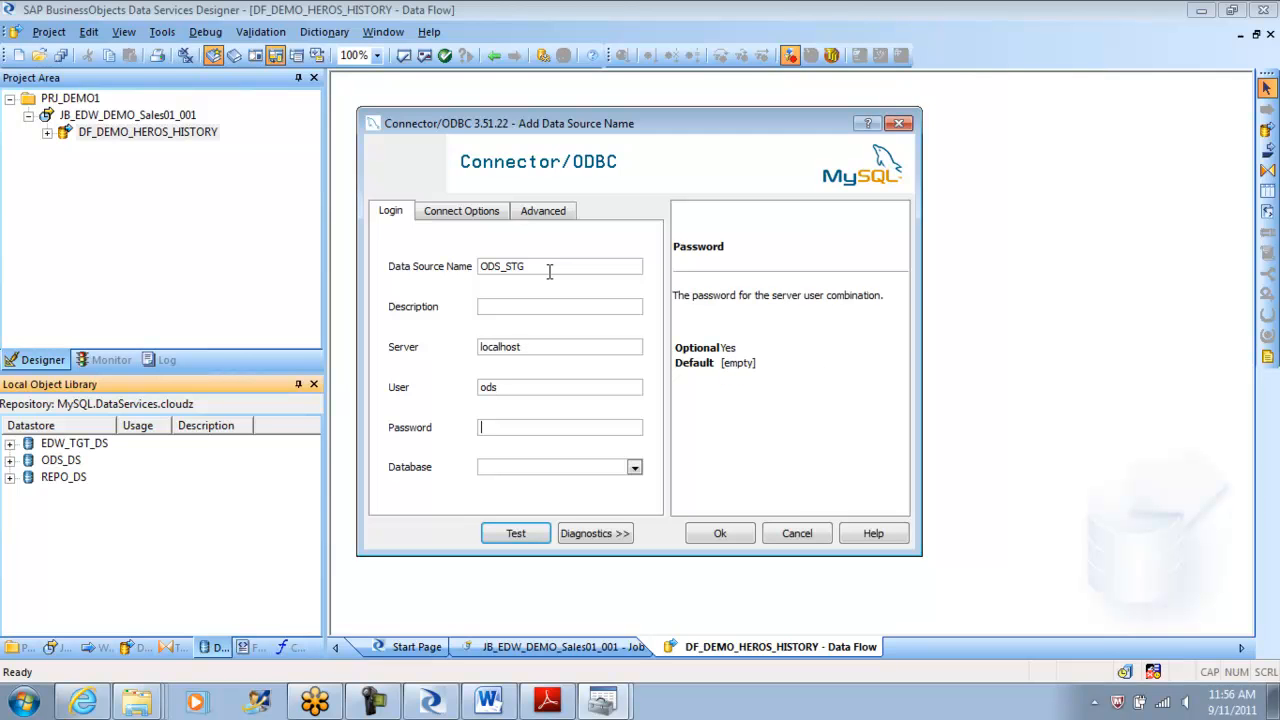
{"action": "key", "text": "Tab"}
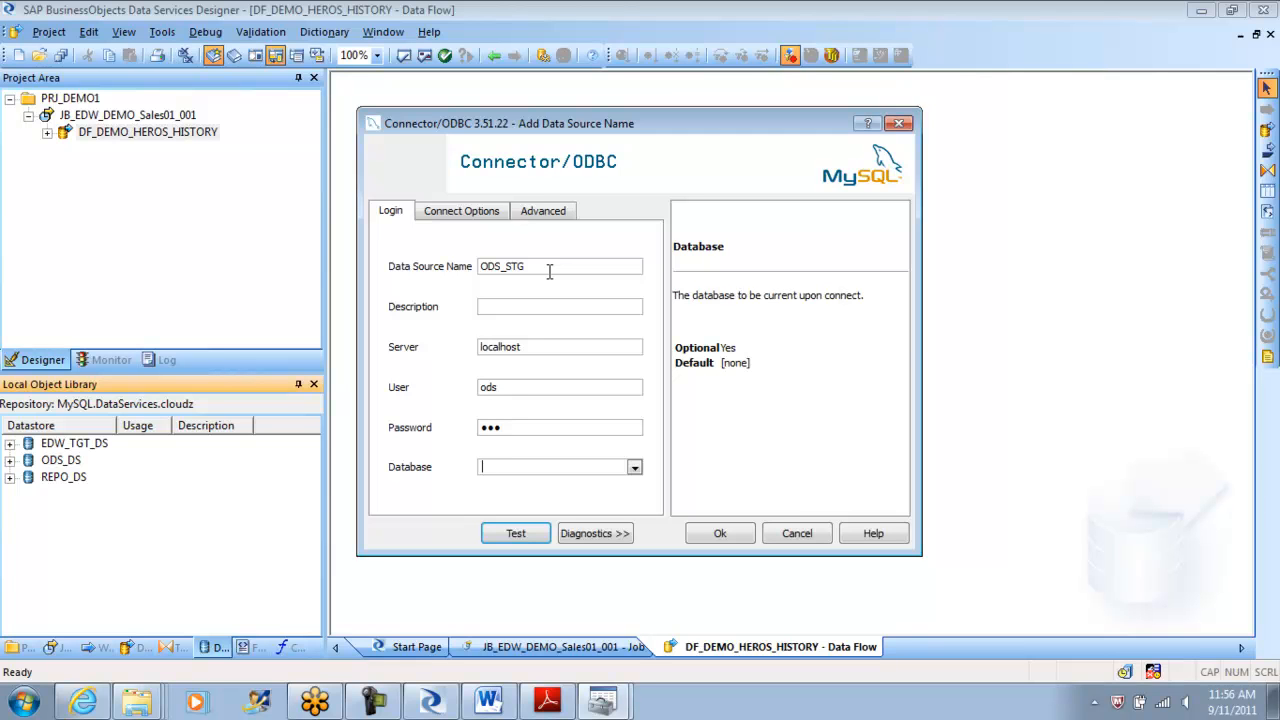
Select the ods database and confirm the connection test succeeds.
{"action": "left_click", "coordinate": [634, 467]}
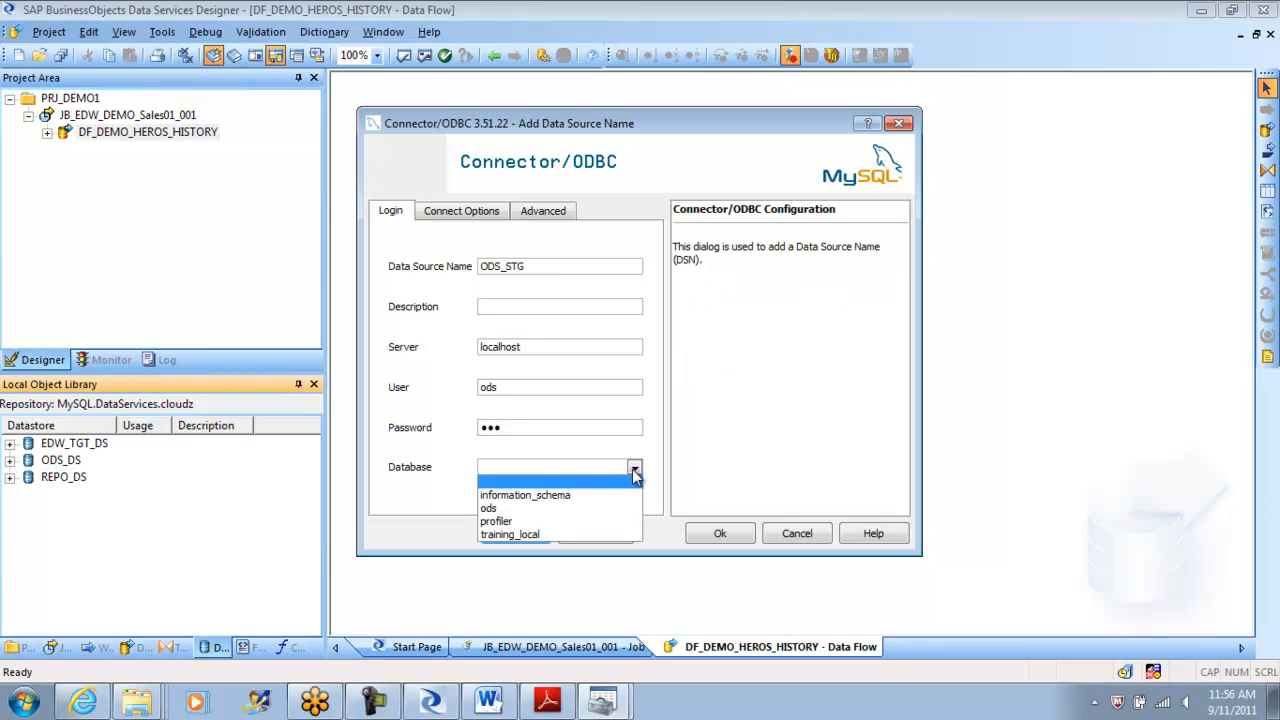
{"action": "left_click", "coordinate": [556, 509]}
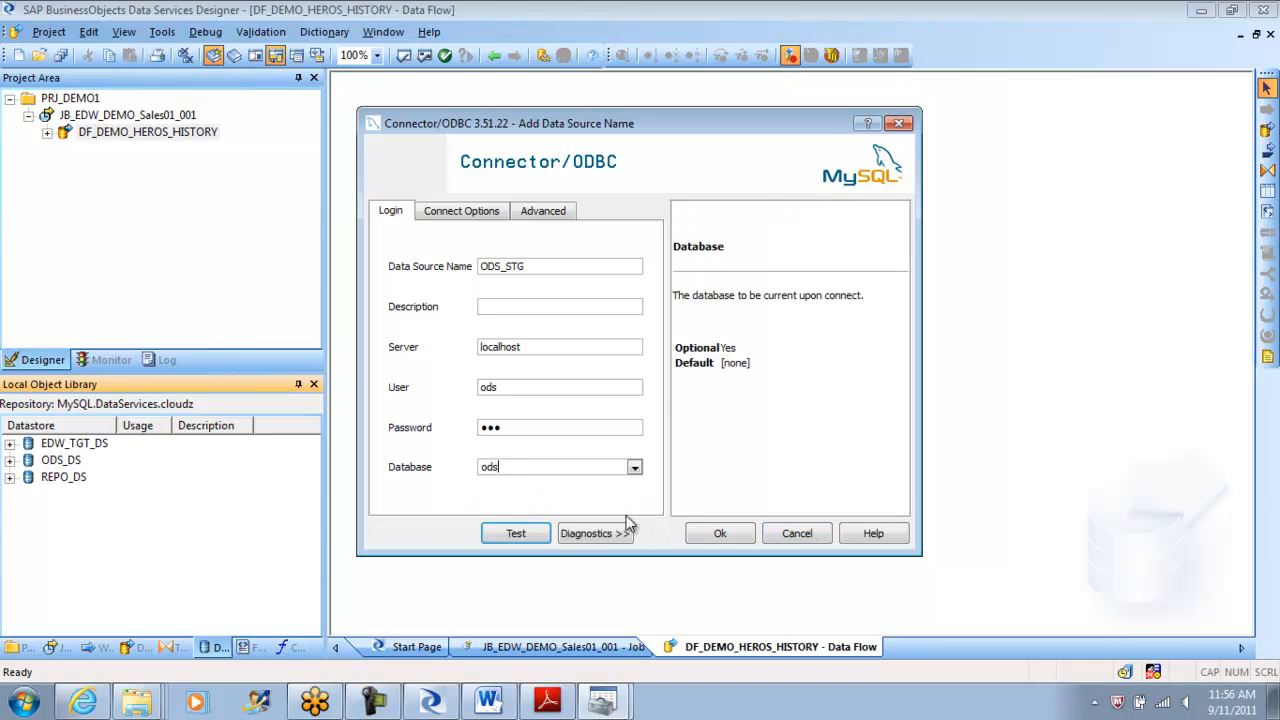
{"action": "left_click", "coordinate": [517, 534]}
{"action": "left_click", "coordinate": [645, 365]}
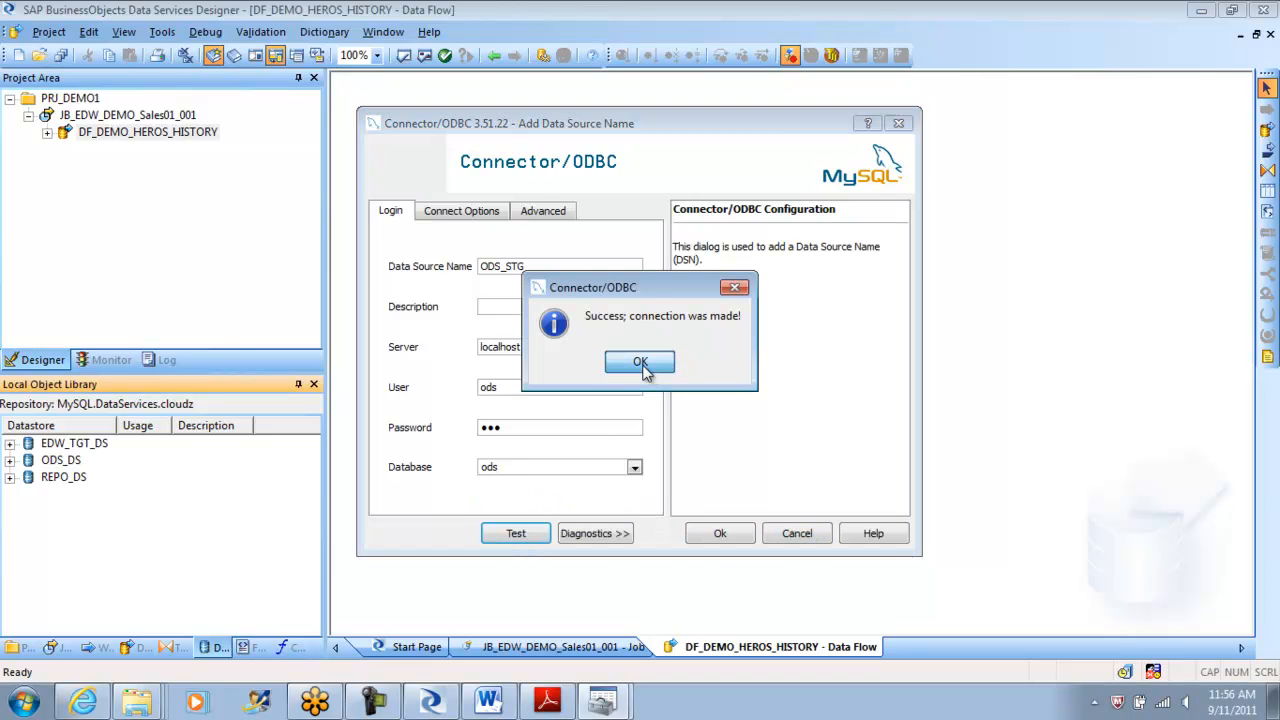
Save the ODS_STG DSN and select it as the EDW_STG_DS datastore's data source.
{"action": "left_click", "coordinate": [721, 534]}
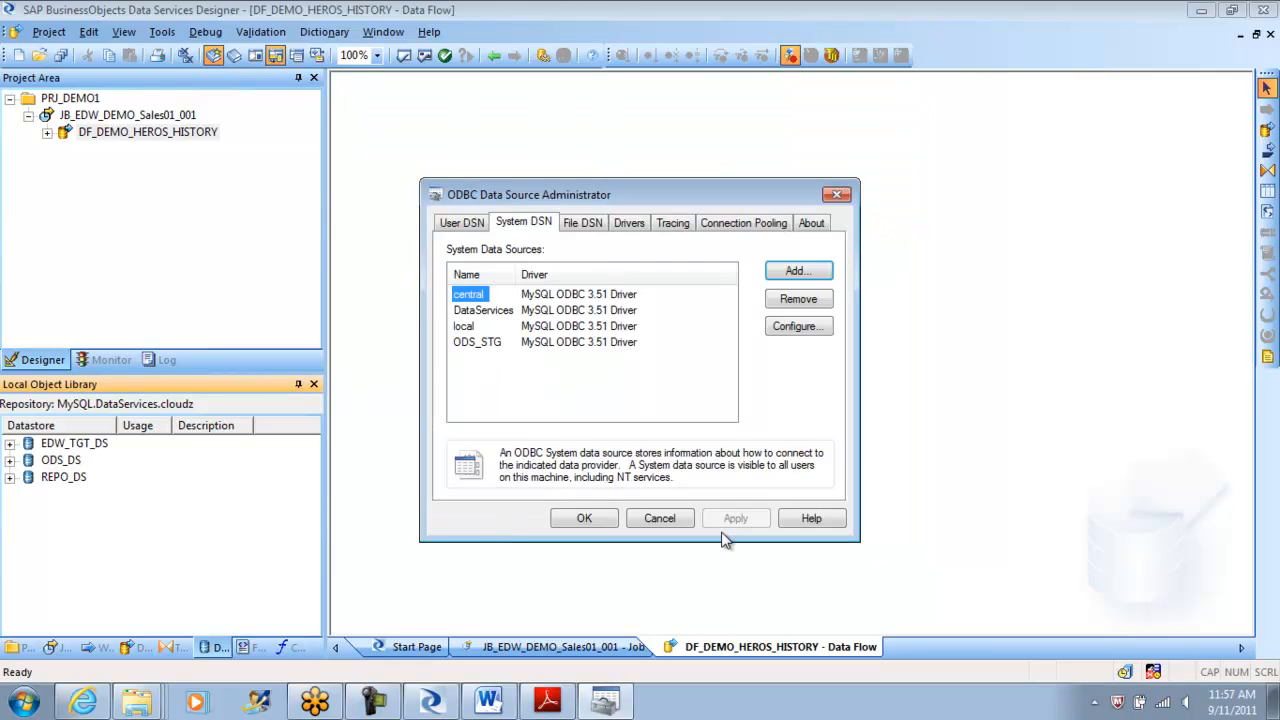
{"action": "left_click", "coordinate": [598, 518]}
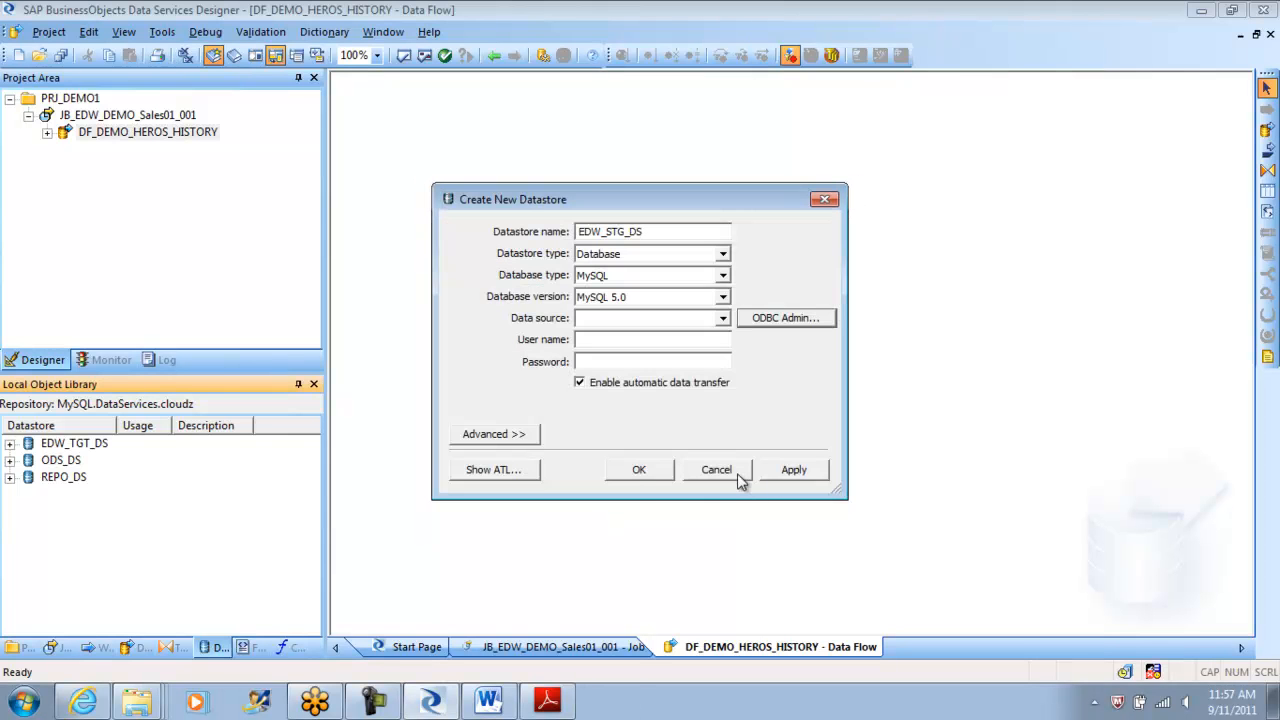
{"action": "left_click", "coordinate": [721, 319]}
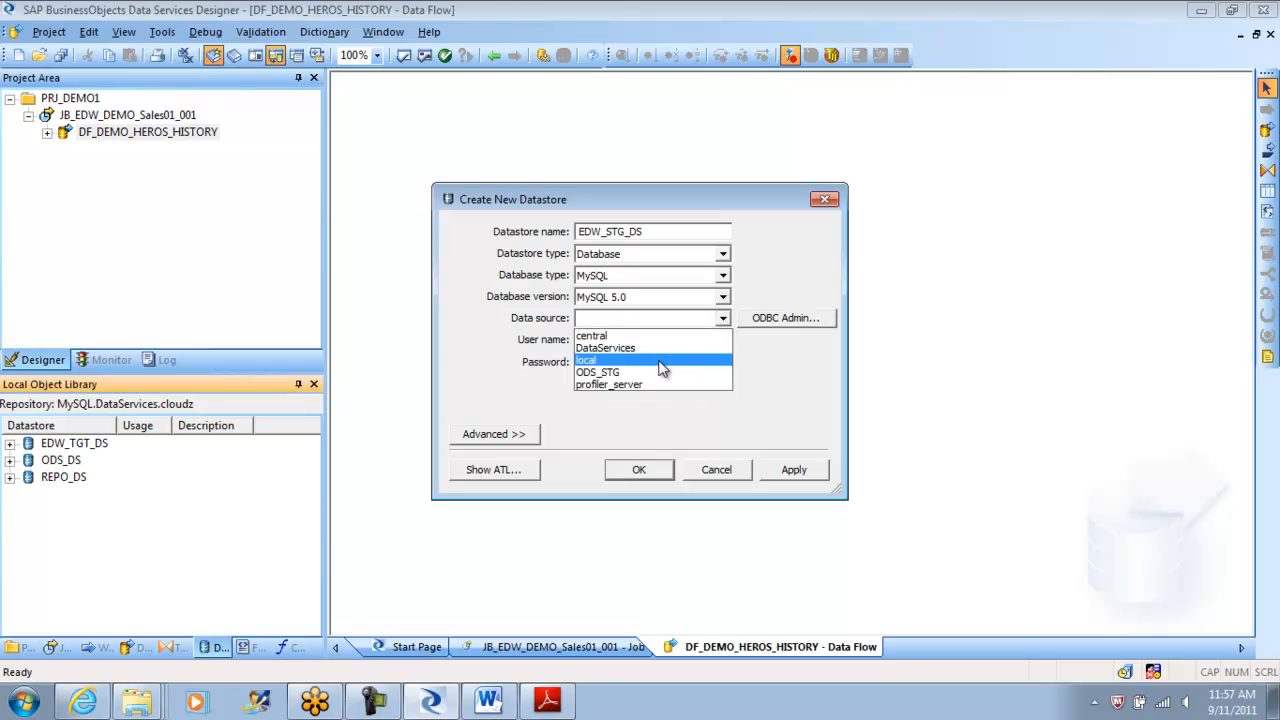
{"action": "left_click", "coordinate": [622, 341]}
Enter the database user name and password, then apply and create EDW_STG_DS.
{"action": "type", "text": "ods"}
{"action": "key", "text": "Tab"}
{"action": "type", "text": "ods"}
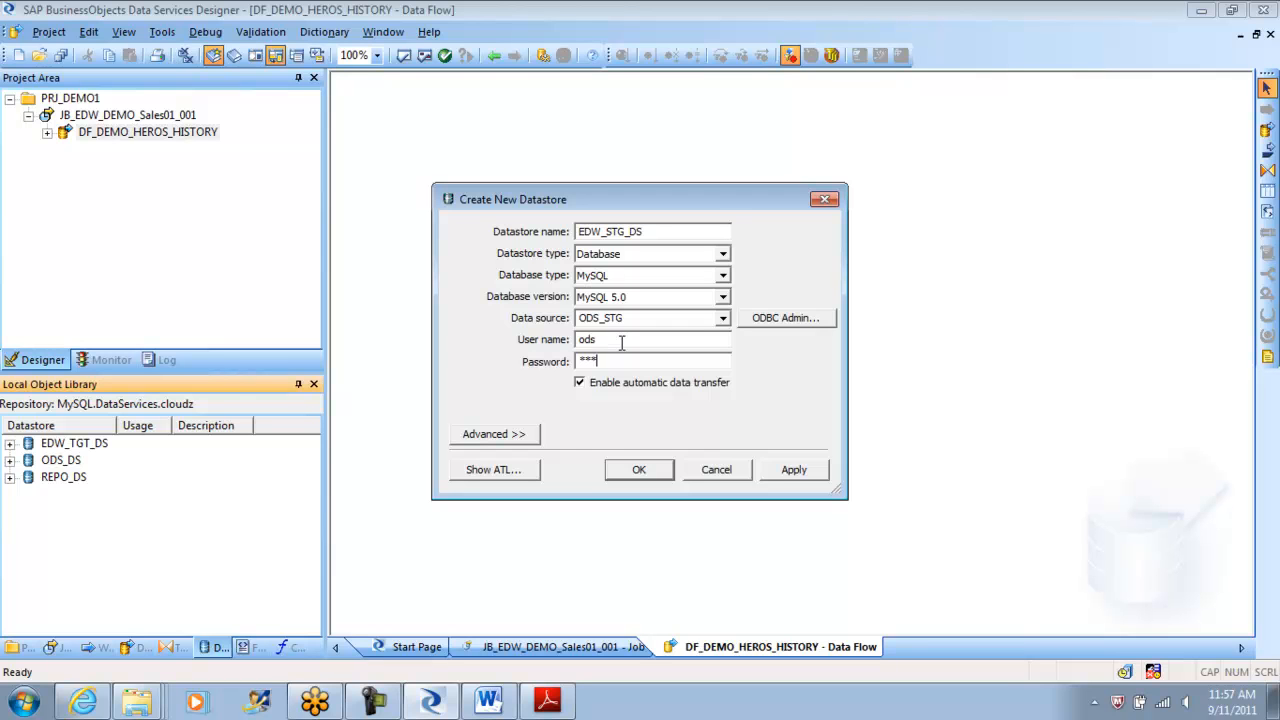
{"action": "left_click", "coordinate": [797, 470]}
{"action": "left_click", "coordinate": [645, 468]}
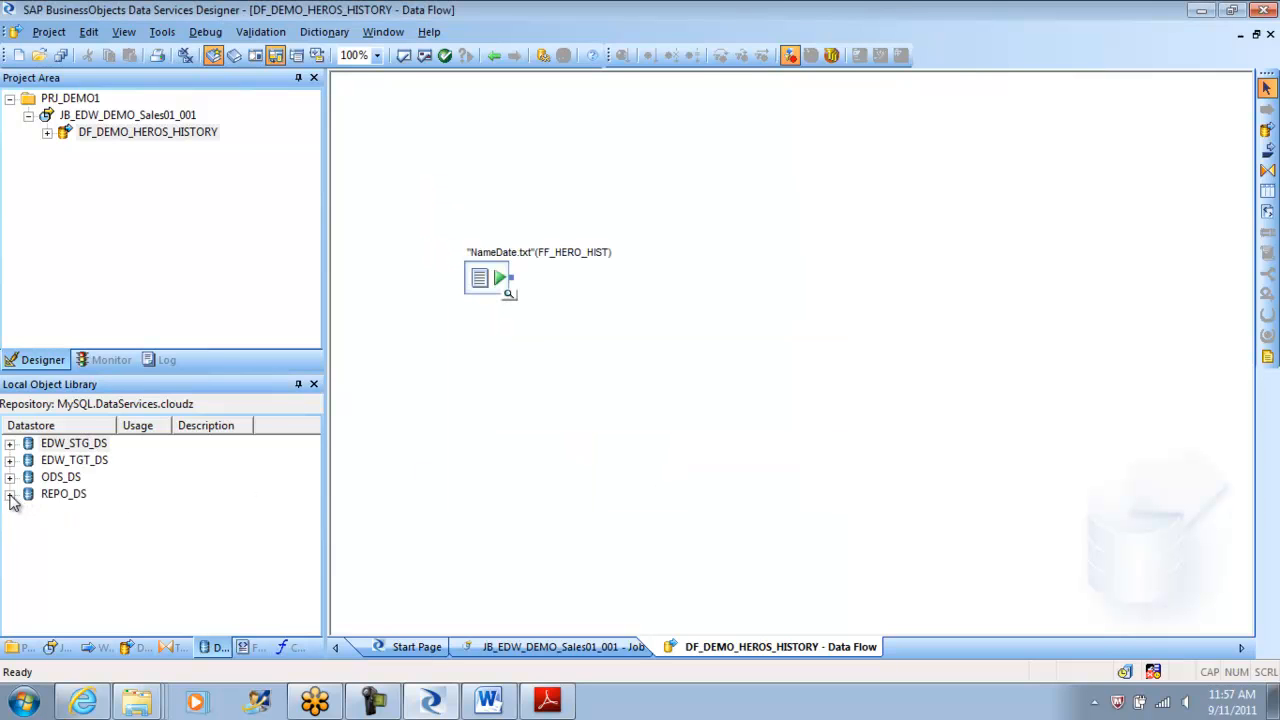
Open REPO_DS in the Datastore Explorer, then go back twice to the JB_EDW_DEMO_Sales01_001 job.
{"action": "left_click", "coordinate": [10, 494]}
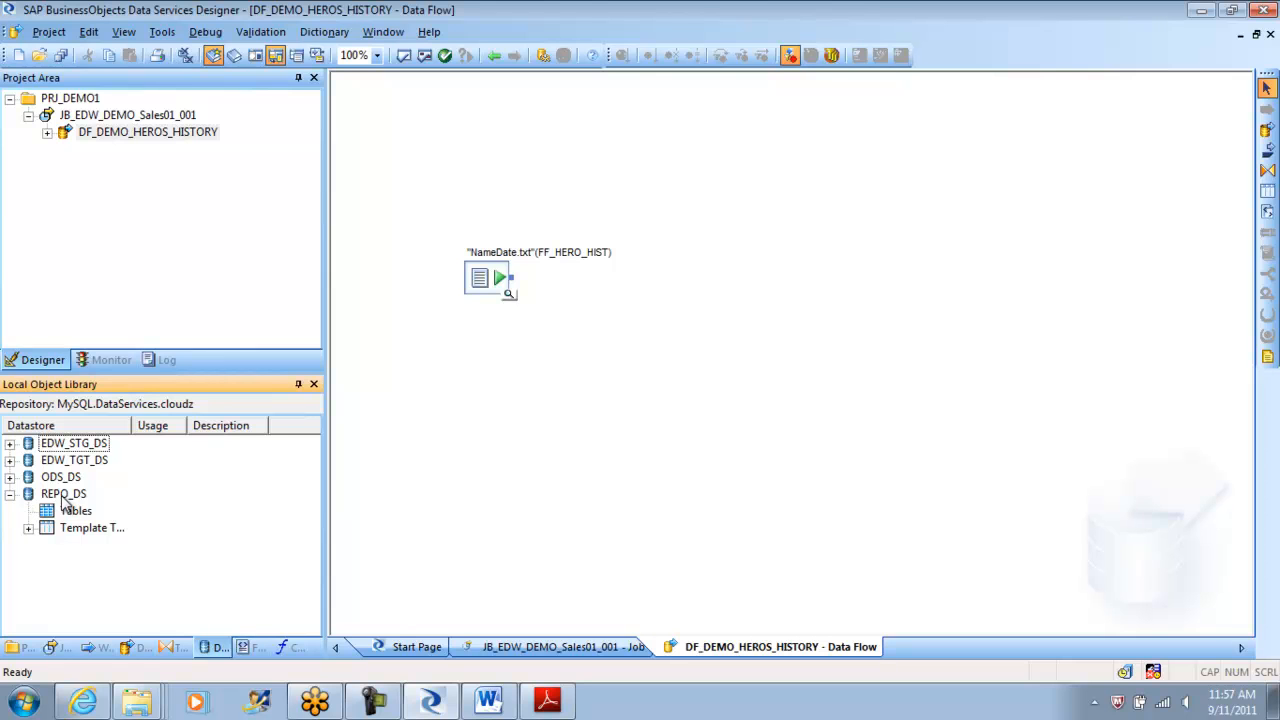
{"action": "double_click", "coordinate": [62, 496]}
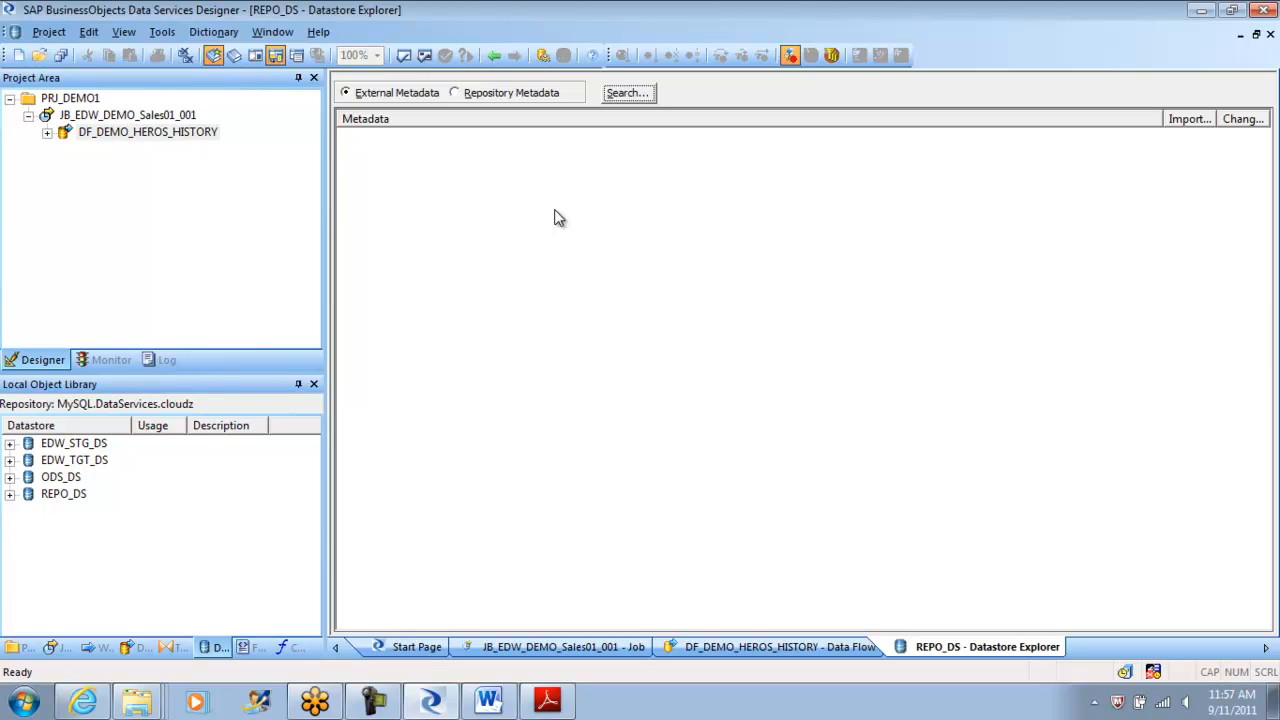
{"action": "left_click", "coordinate": [494, 56]}
{"action": "left_click", "coordinate": [494, 56]}
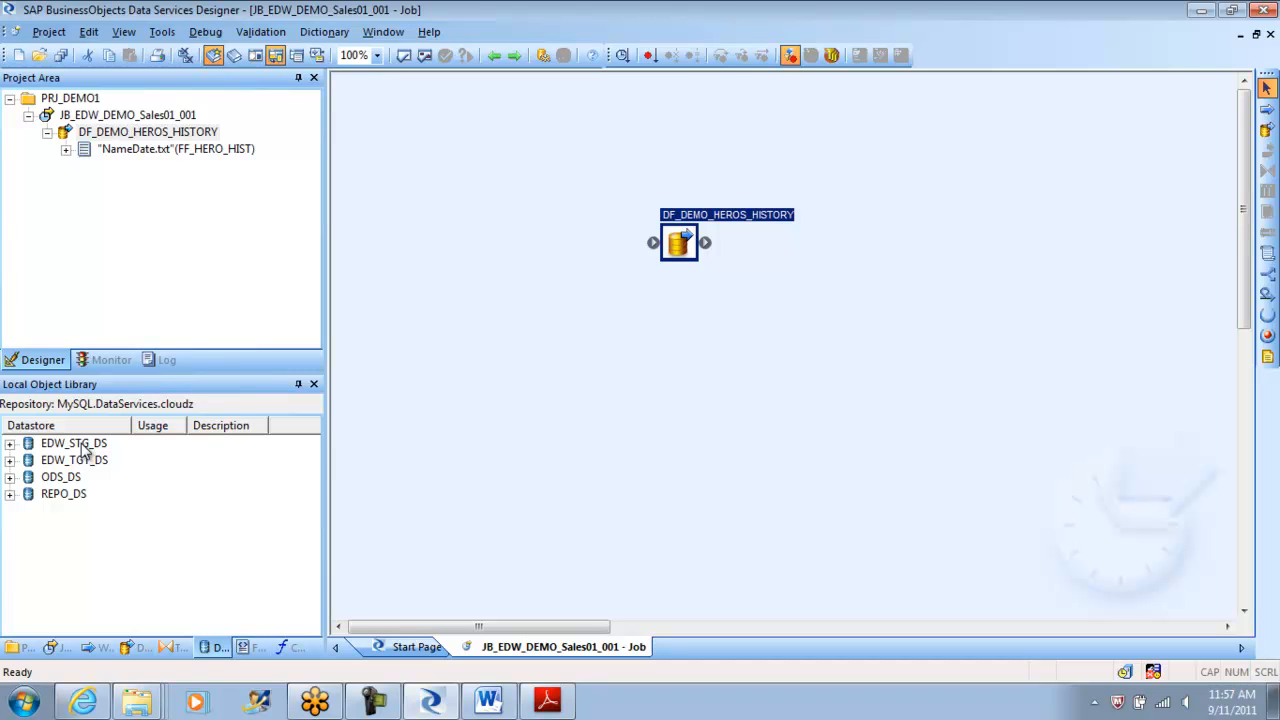
Browse the EDW_STG_DS tables, return to the job, and move DF_DEMO_HEROS_HISTORY further left.
{"action": "left_click", "coordinate": [10, 443]}
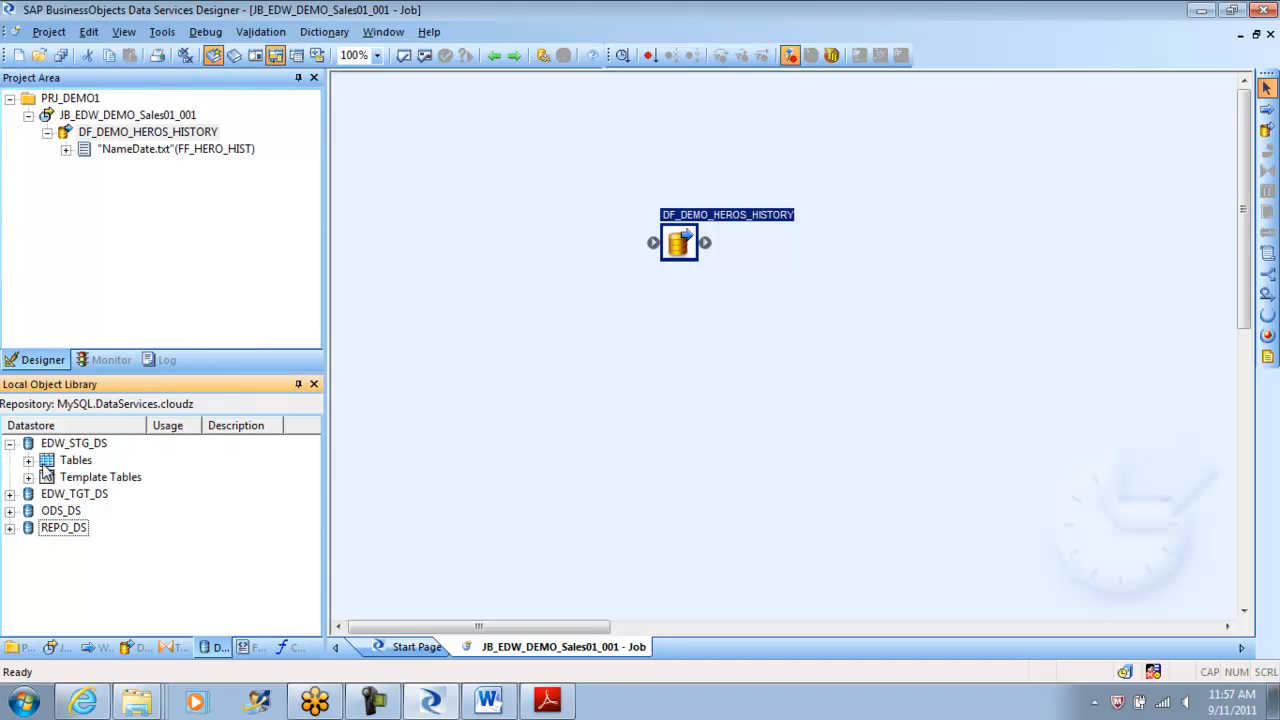
{"action": "double_click", "coordinate": [80, 465]}
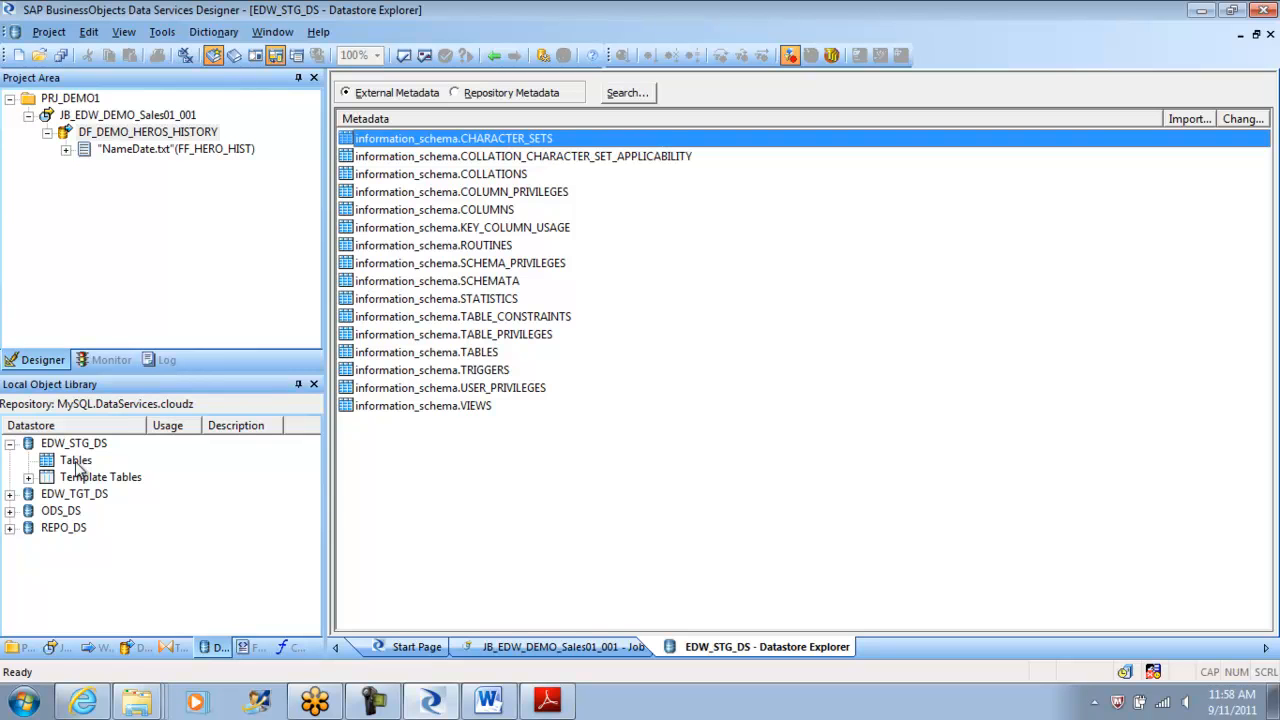
{"action": "left_click", "coordinate": [495, 56]}
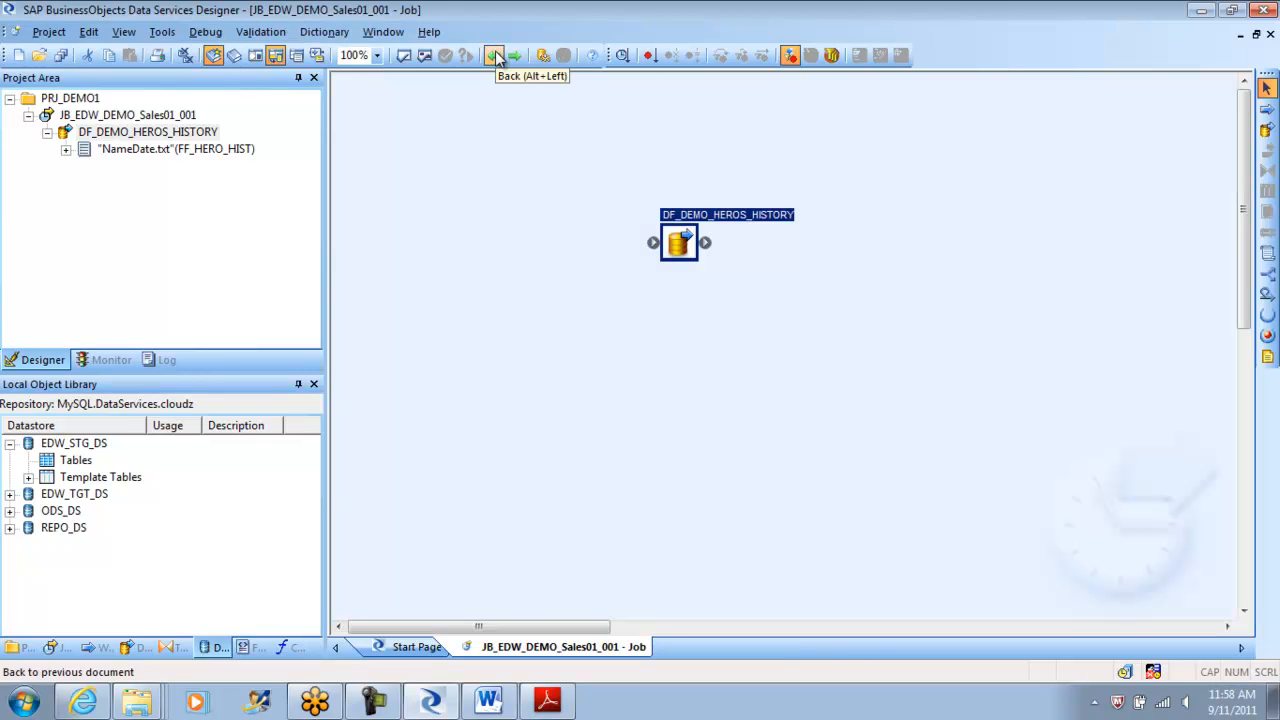
{"action": "left_click", "coordinate": [615, 367]}
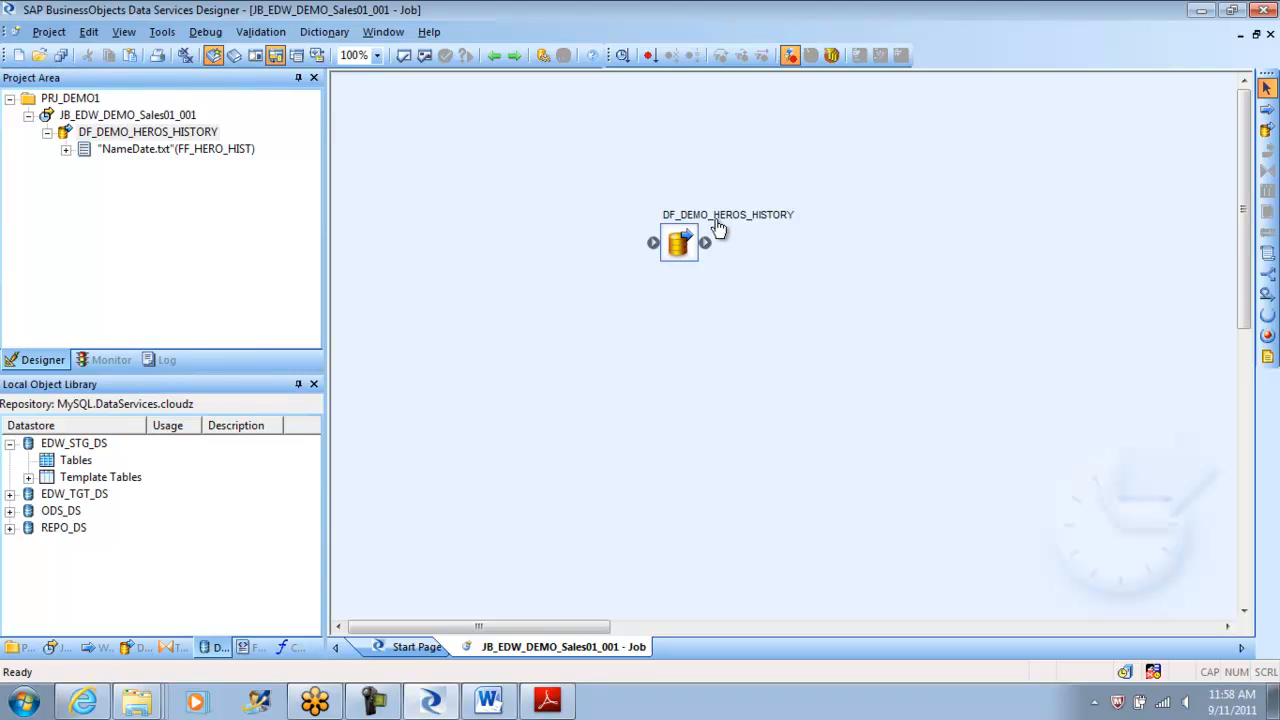
{"action": "left_click_drag", "start_coordinate": [678, 244], "coordinate": [594, 261]}
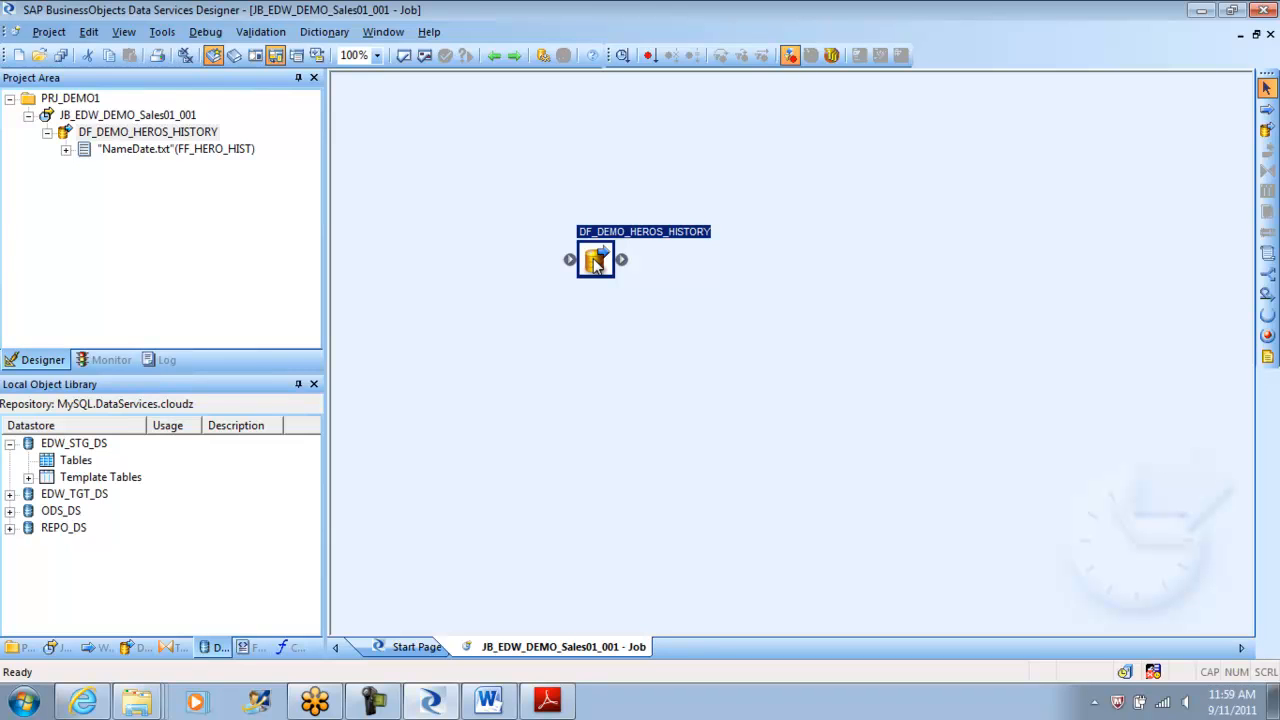
Open DF_DEMO_HEROS_HISTORY, review each information_schema table in EDW_STG_DS, and return to the data flow.
{"action": "double_click", "coordinate": [595, 260]}
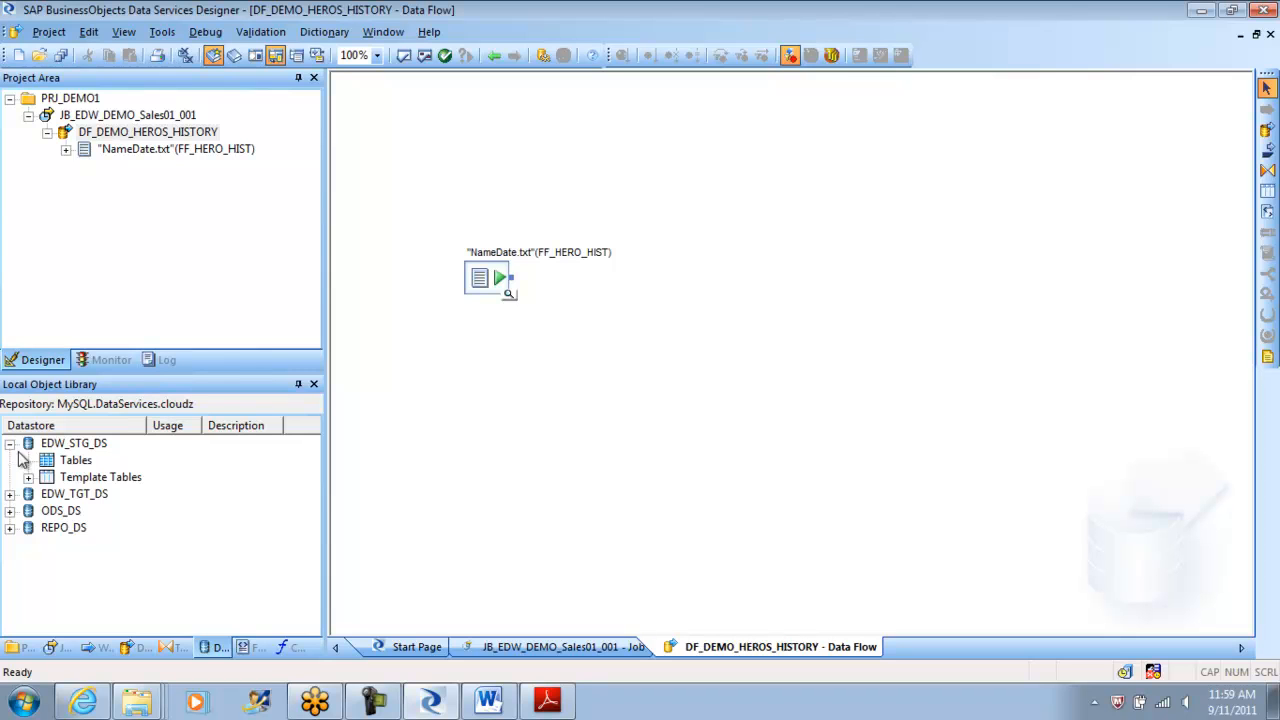
{"action": "double_click", "coordinate": [77, 462]}
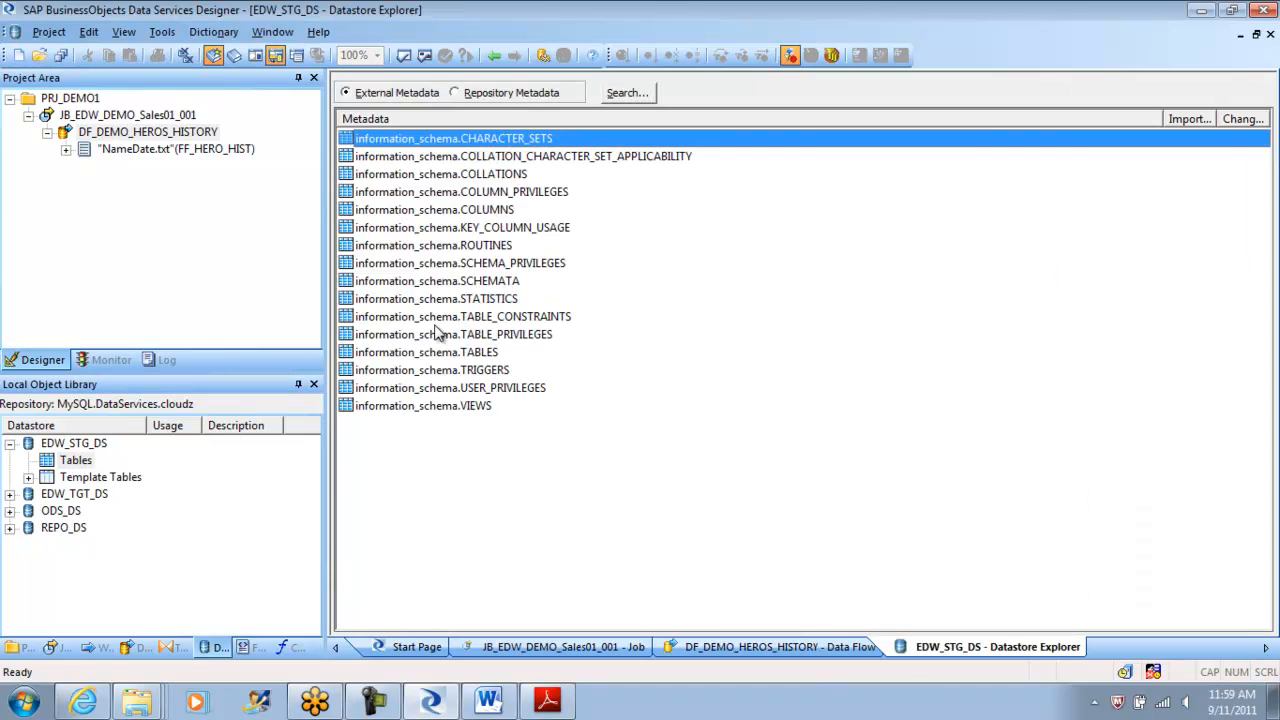
{"action": "left_click", "coordinate": [420, 160]}
{"action": "left_click", "coordinate": [421, 176]}
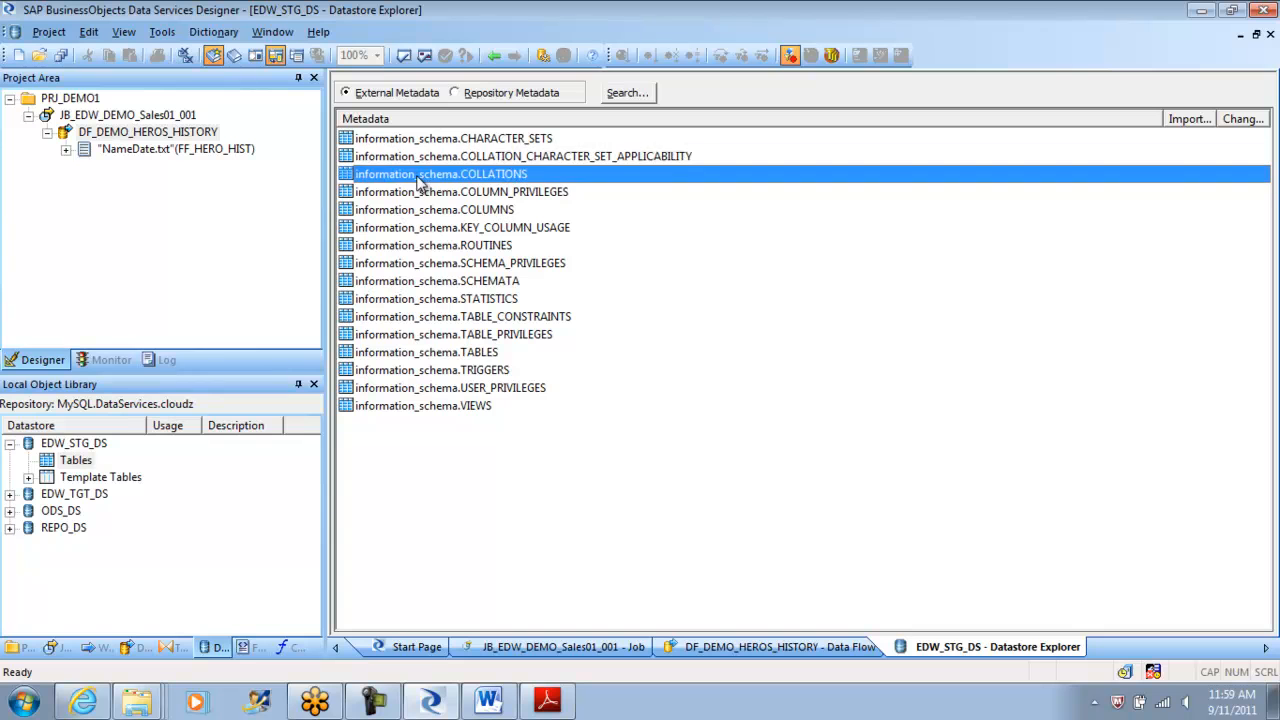
{"action": "left_click", "coordinate": [418, 194]}
{"action": "left_click", "coordinate": [423, 212]}
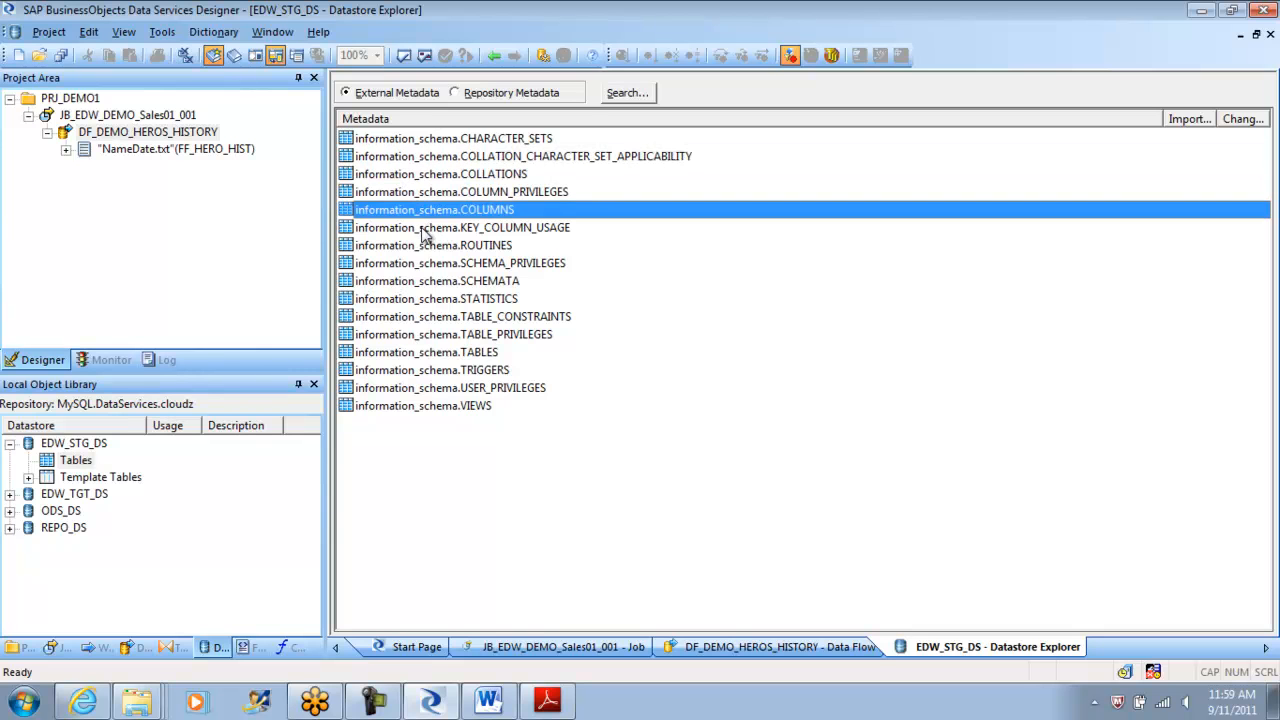
{"action": "left_click", "coordinate": [422, 230]}
{"action": "left_click", "coordinate": [423, 247]}
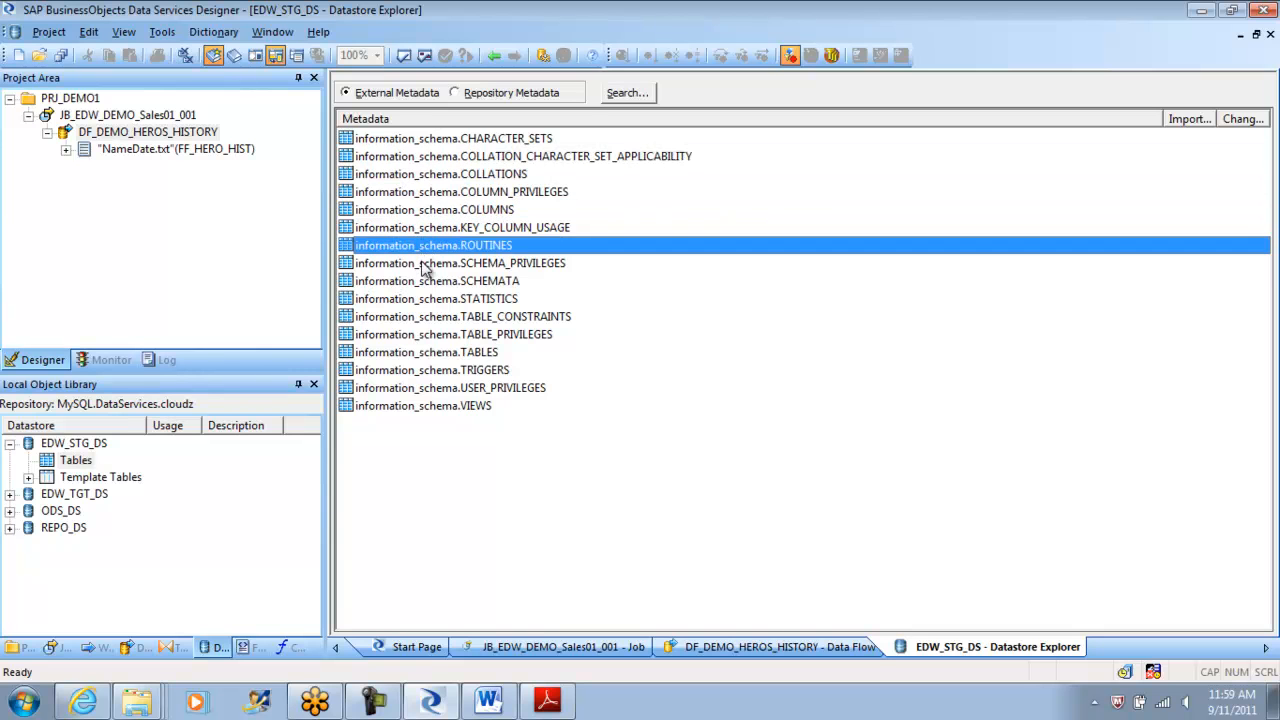
{"action": "left_click", "coordinate": [424, 265]}
{"action": "left_click", "coordinate": [421, 285]}
{"action": "left_click", "coordinate": [425, 301]}
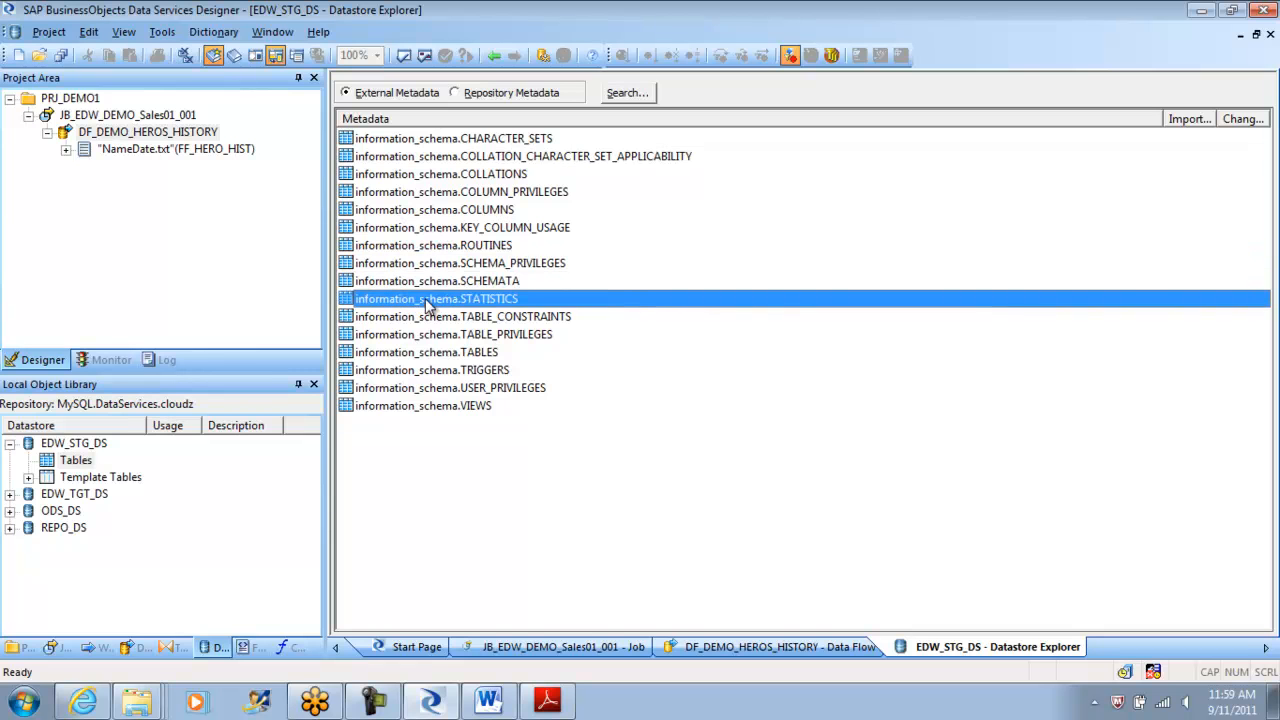
{"action": "left_click", "coordinate": [431, 317]}
{"action": "left_click", "coordinate": [434, 336]}
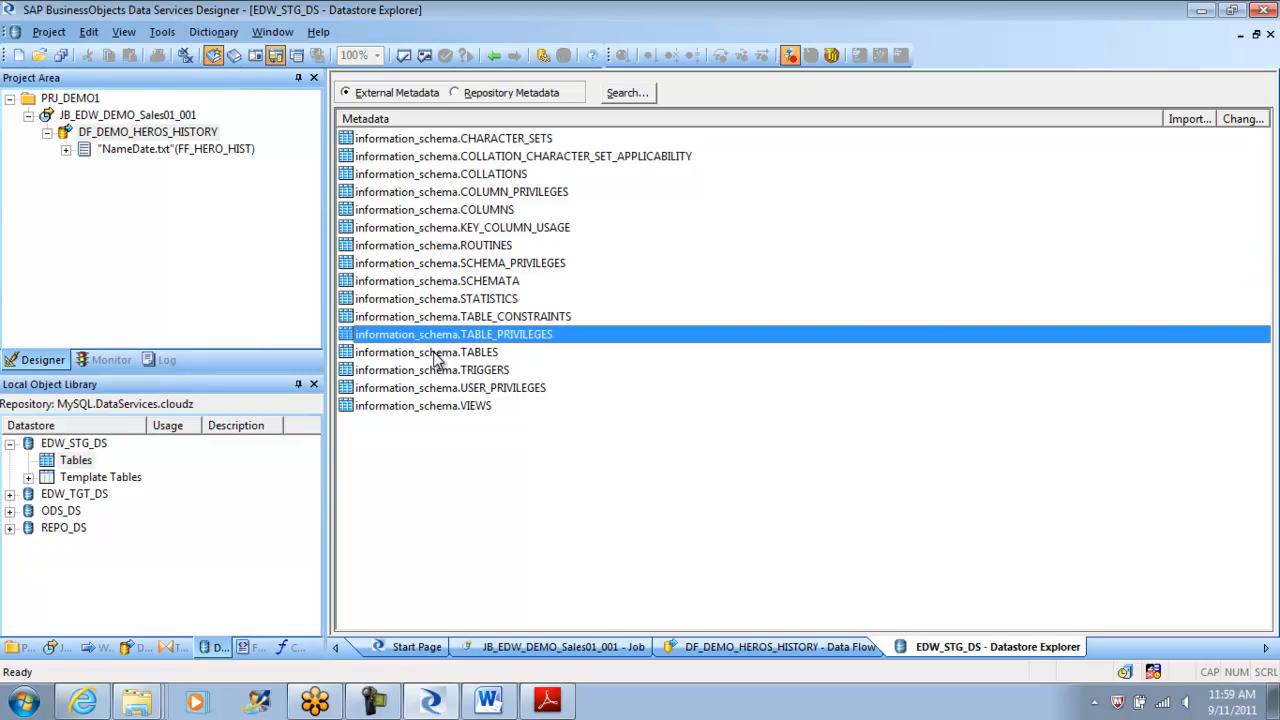
{"action": "left_click", "coordinate": [436, 356]}
{"action": "left_click", "coordinate": [437, 372]}
{"action": "left_click", "coordinate": [432, 389]}
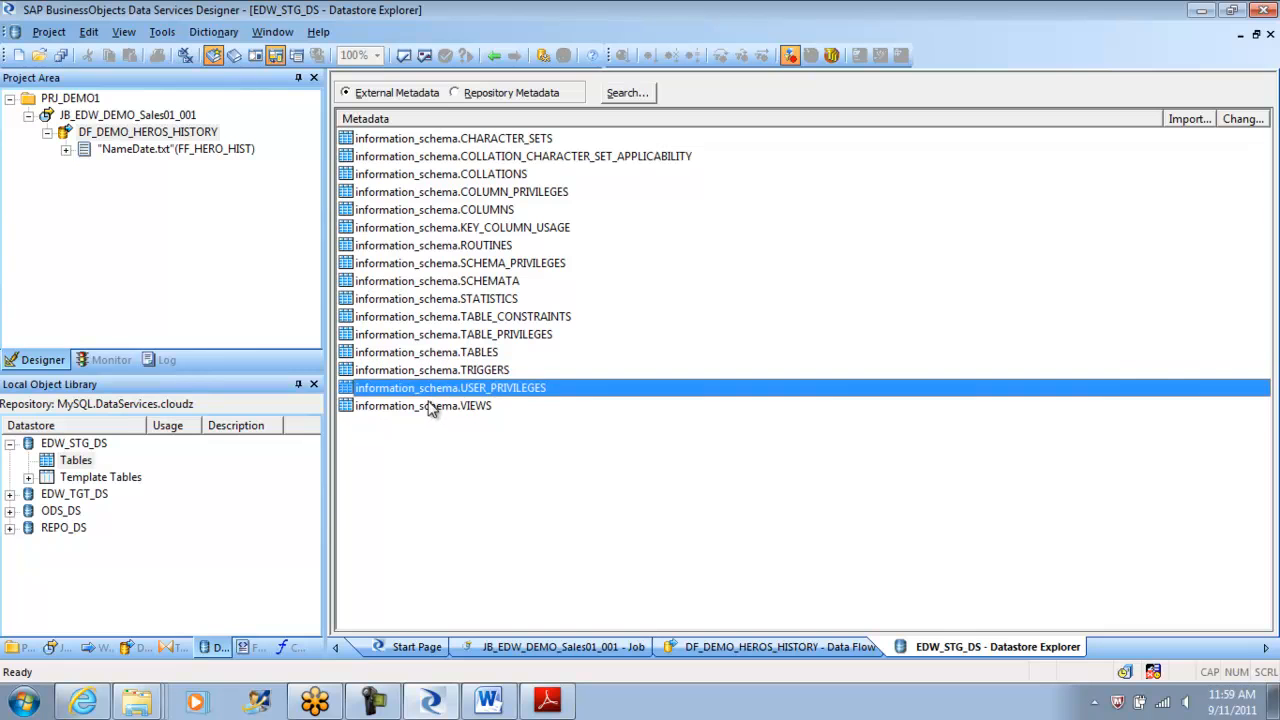
{"action": "left_click", "coordinate": [425, 406]}
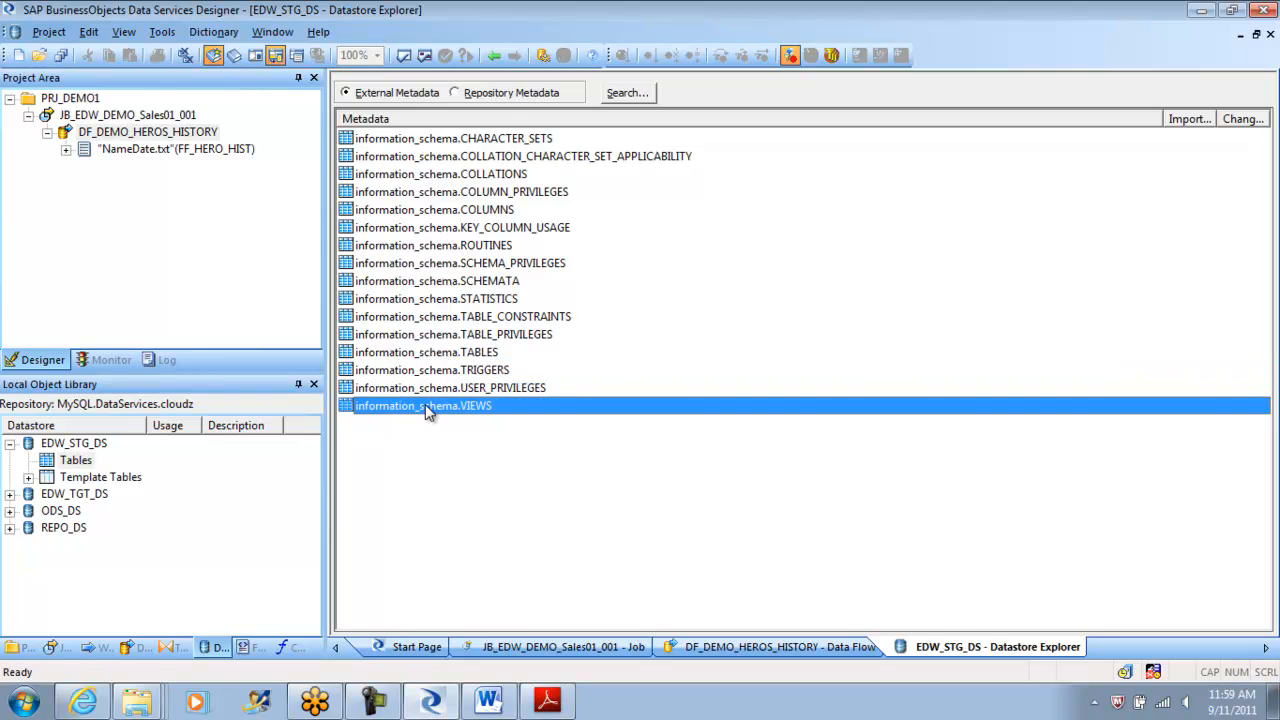
{"action": "left_click", "coordinate": [494, 56]}
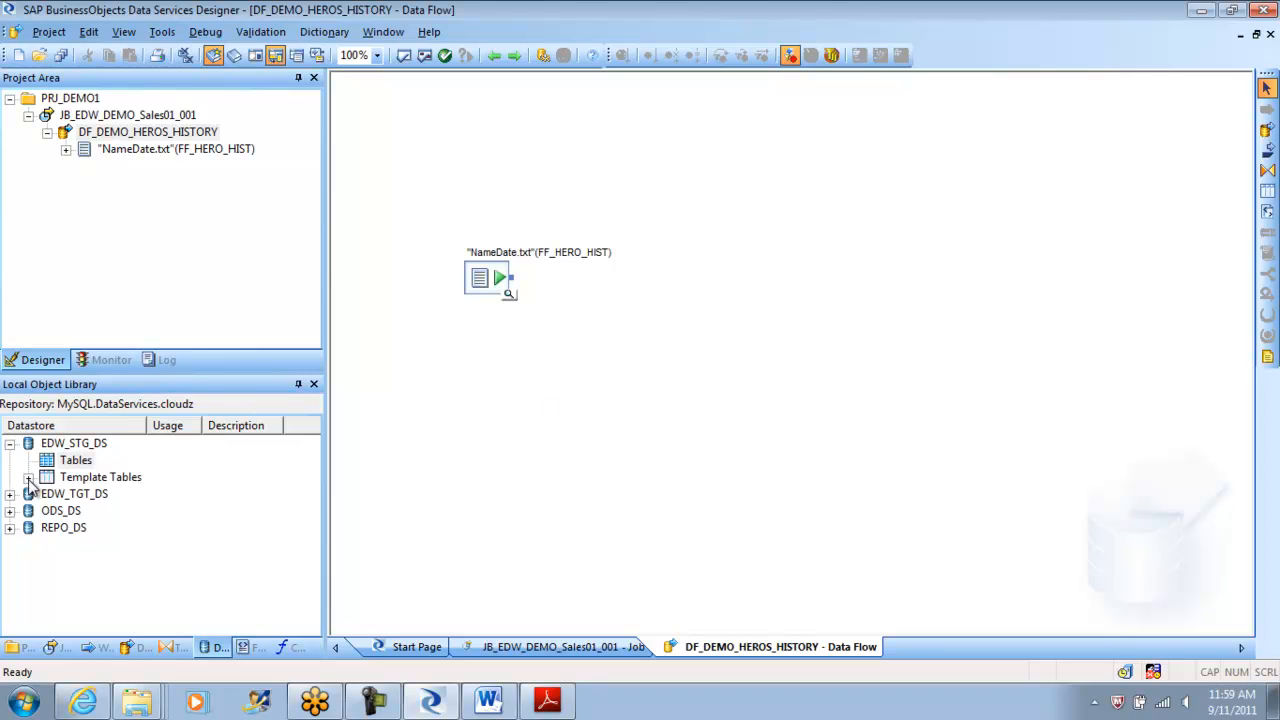
Place a template table named STG_HEROS_HIST in EDW_STG_DS on the data flow and confirm.
{"action": "right_click", "coordinate": [121, 479]}
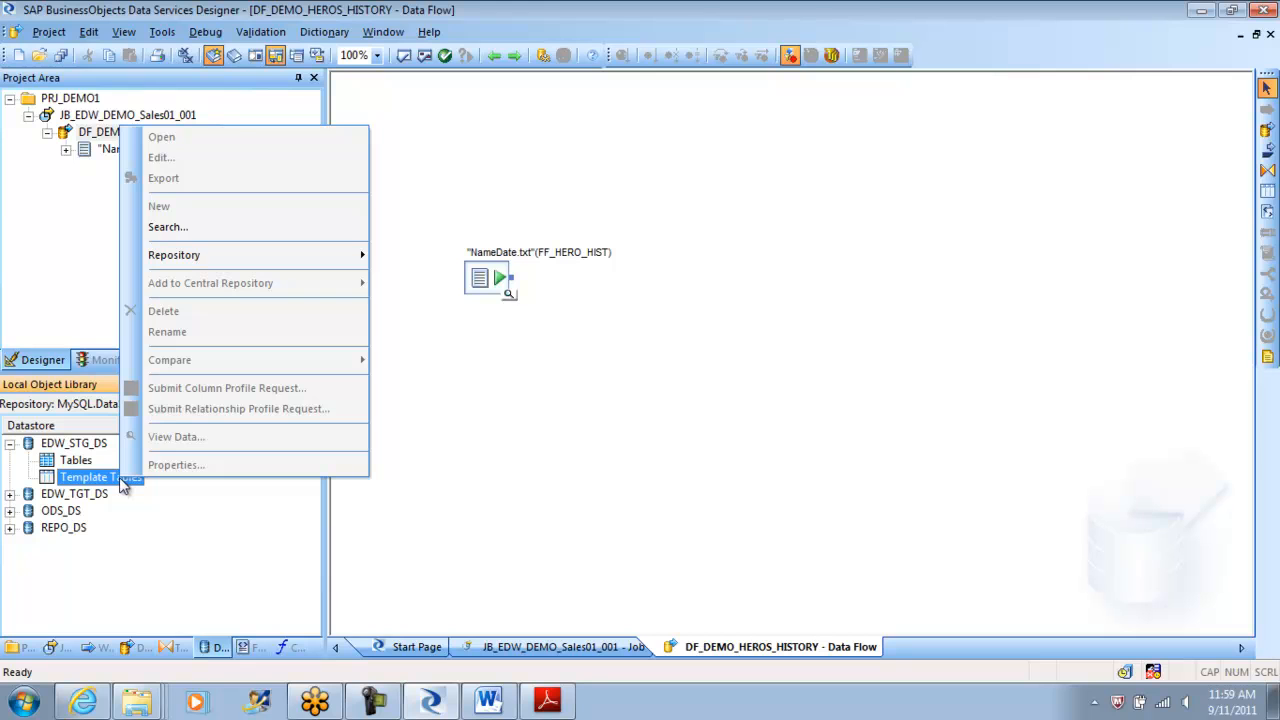
{"action": "left_click", "coordinate": [603, 468]}
{"action": "left_click", "coordinate": [1269, 191]}
{"action": "left_click", "coordinate": [763, 319]}
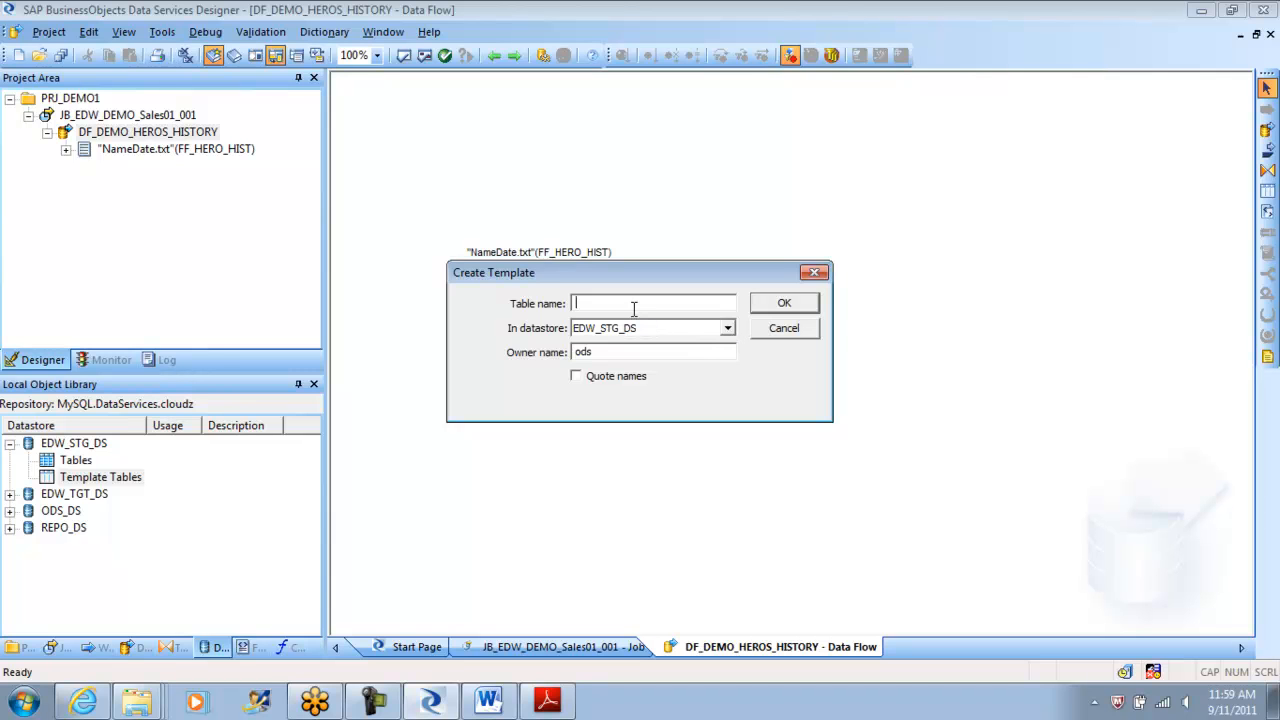
{"action": "type", "text": "STG_HEROS_HIST"}
{"action": "left_click_drag", "start_coordinate": [605, 352], "coordinate": [540, 356]}
{"action": "left_click", "coordinate": [786, 302]}
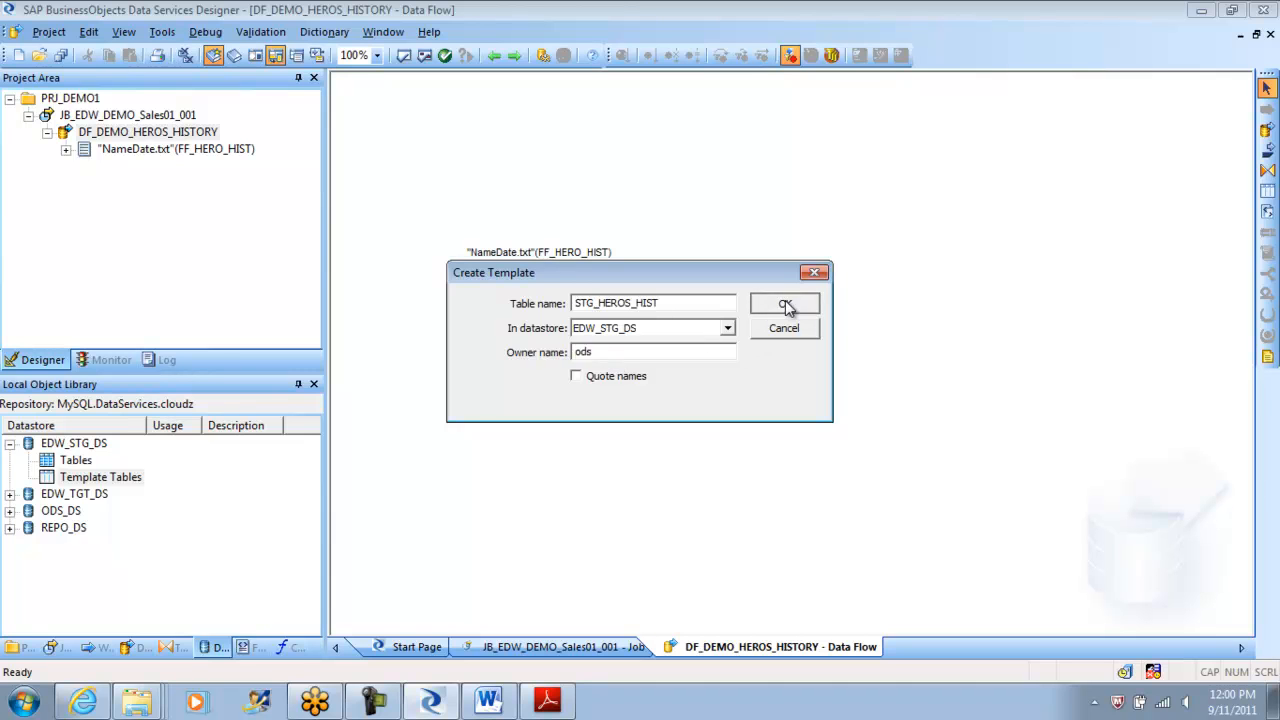